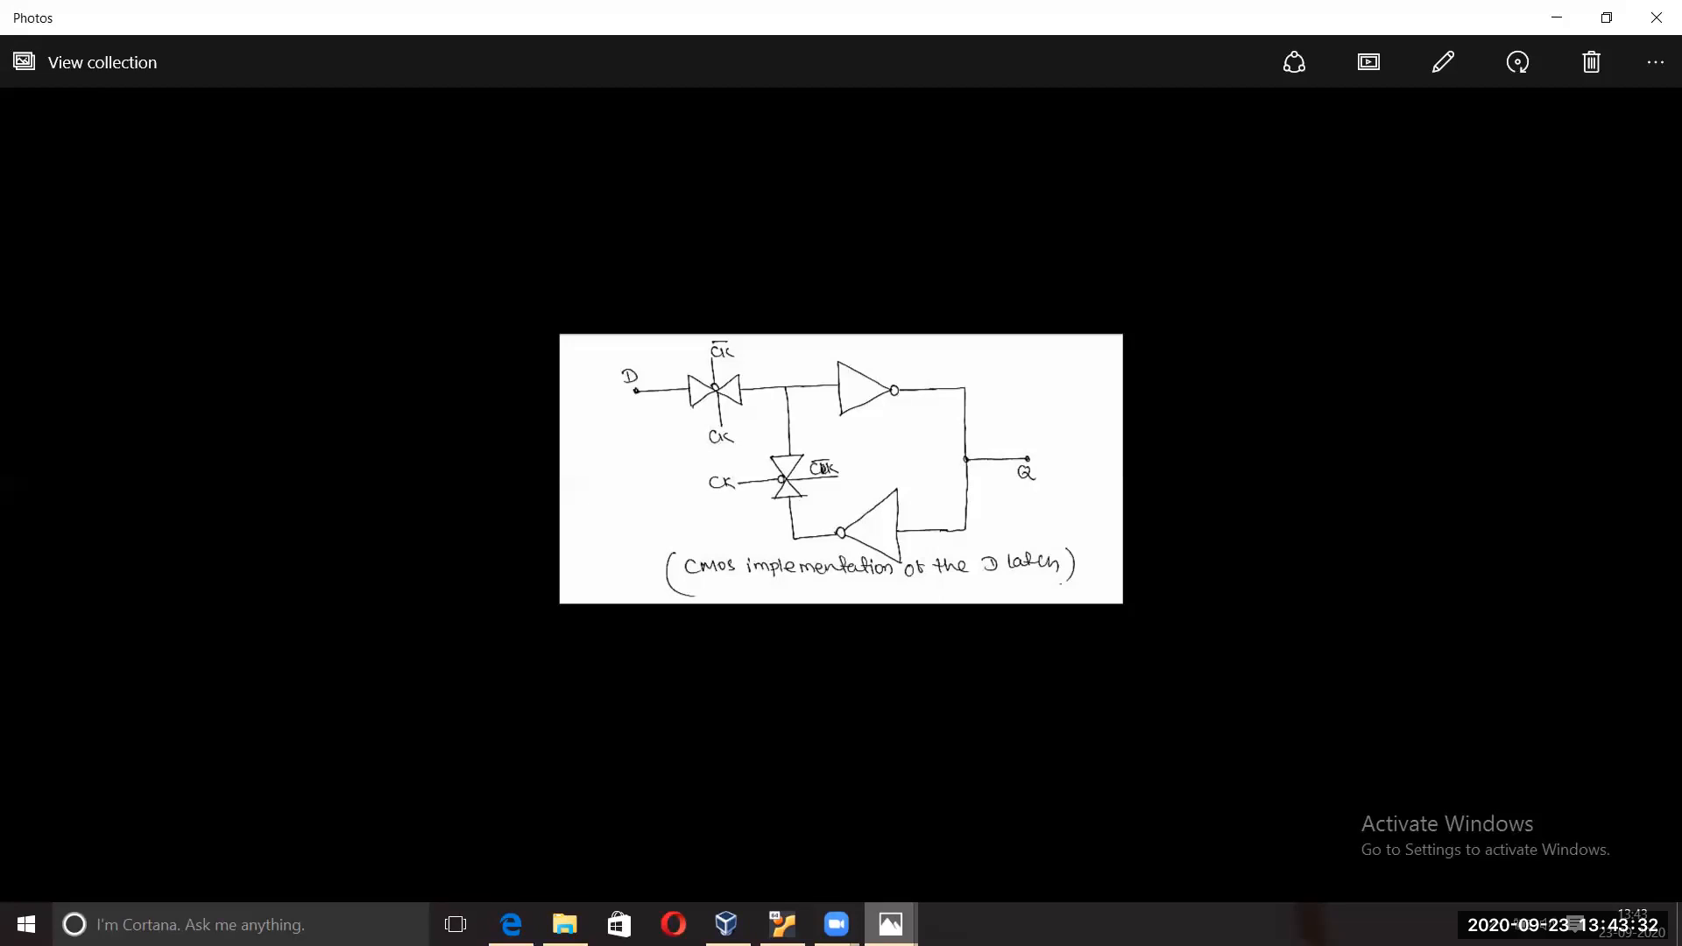
Step: Examine the CMOS D latch diagram in Photos and close the image viewer
{"action": "key", "text": "Right"}
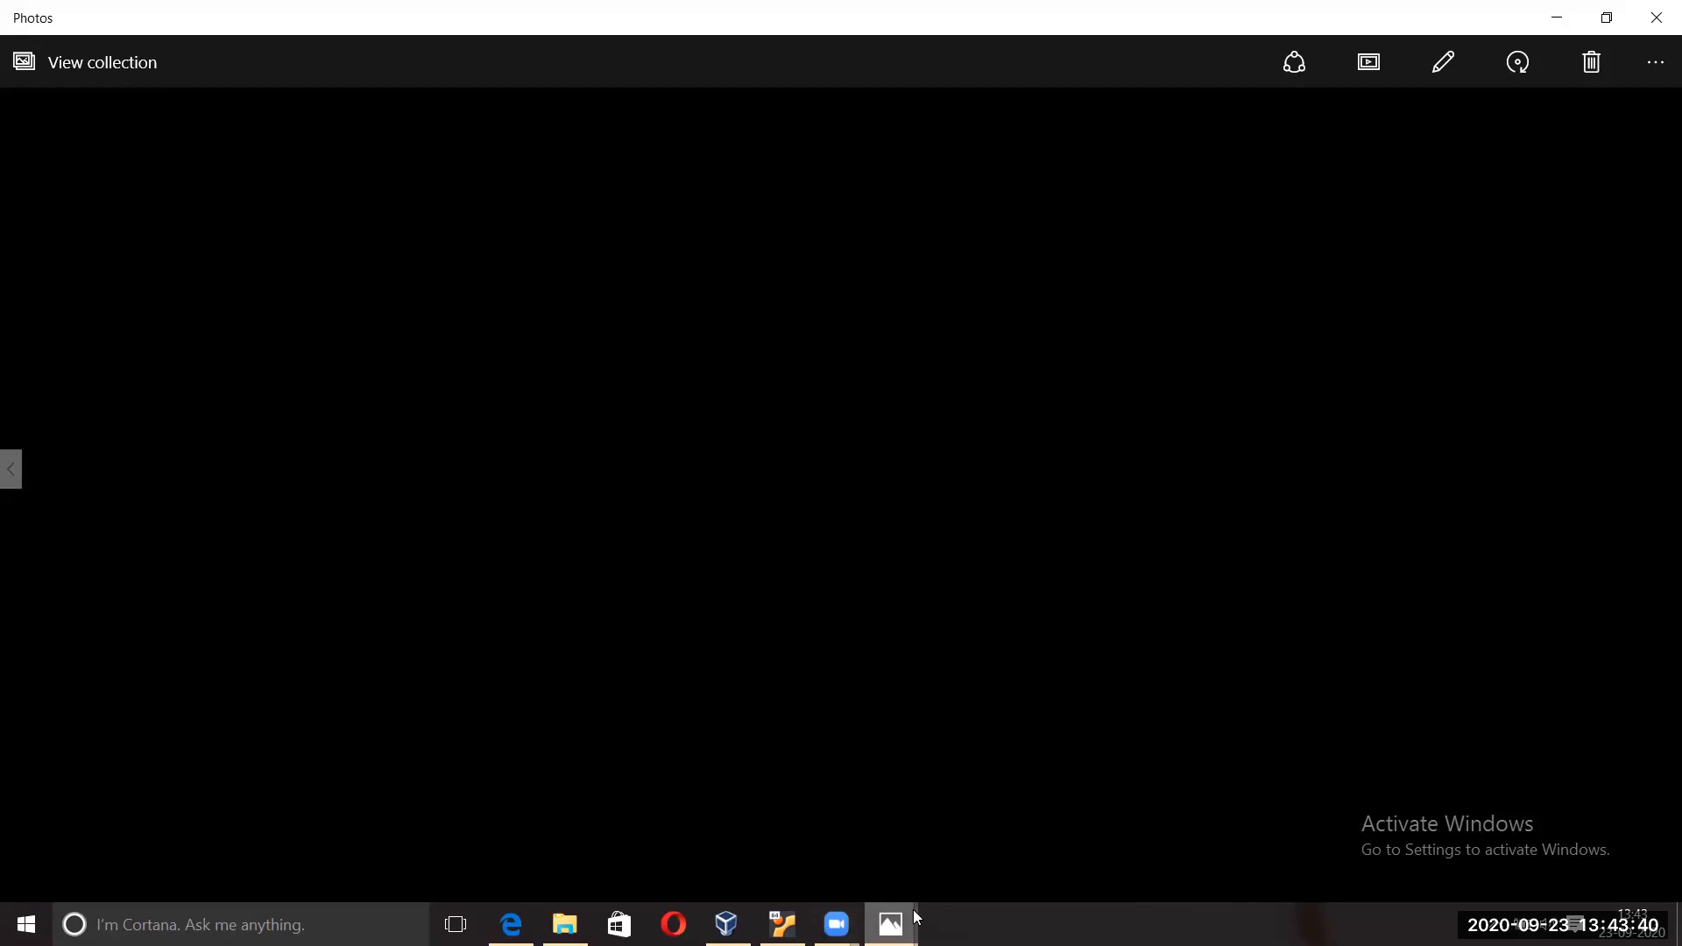
{"action": "mouse_move", "coordinate": [913, 905]}
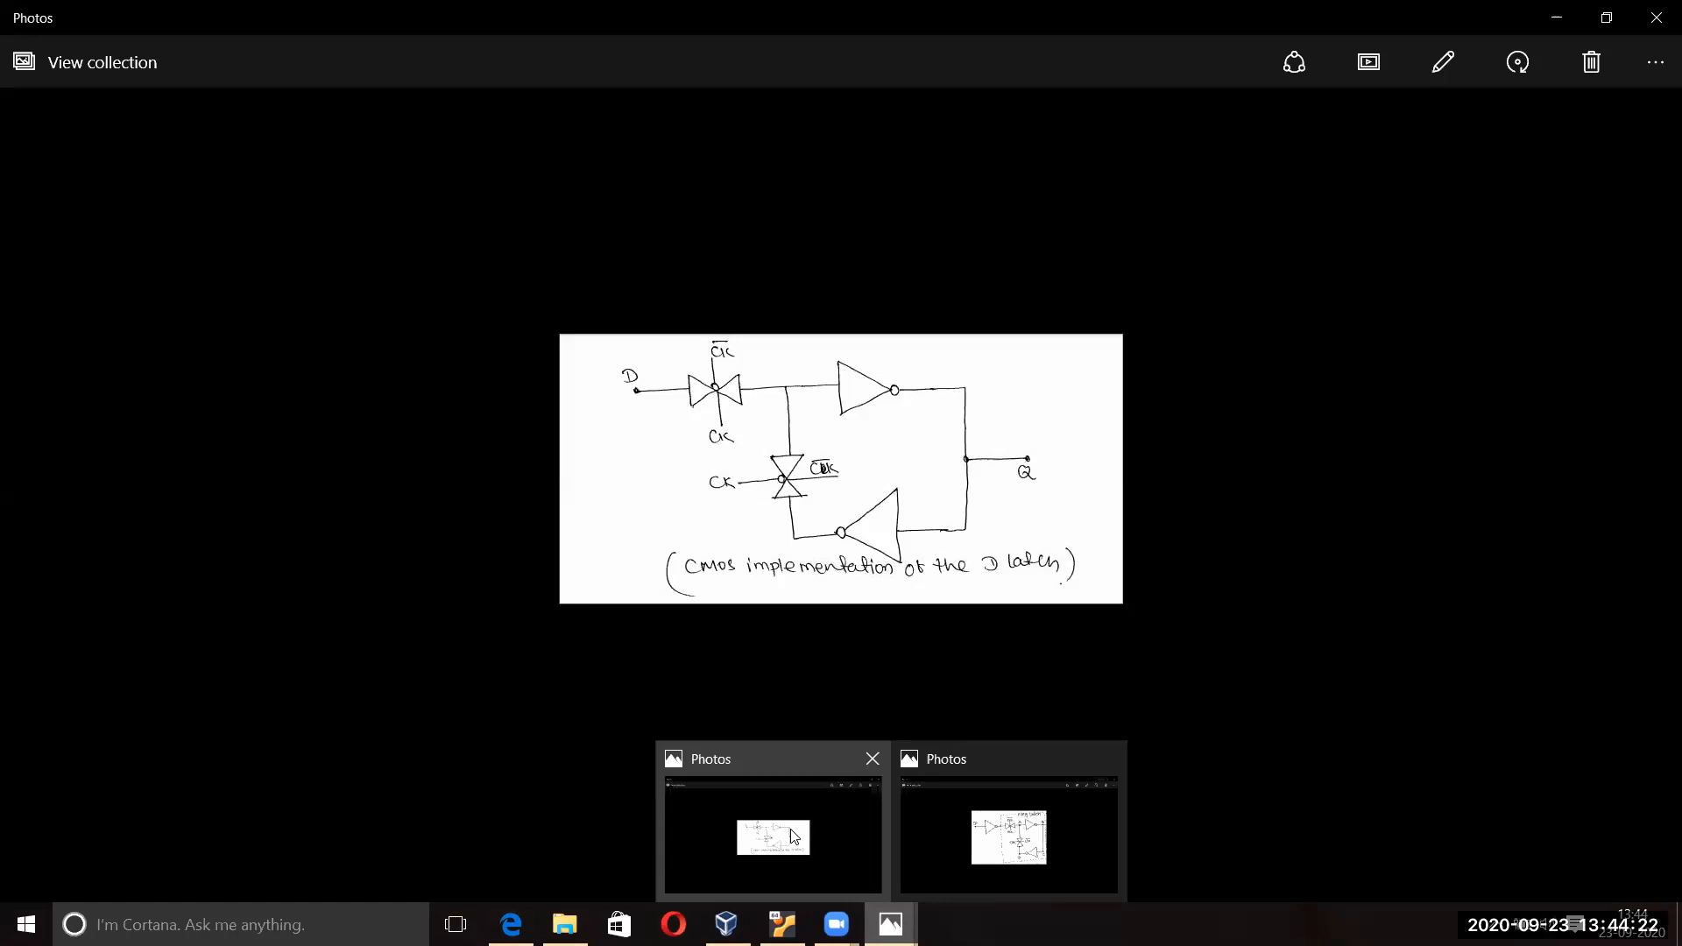
{"action": "left_click", "coordinate": [790, 829]}
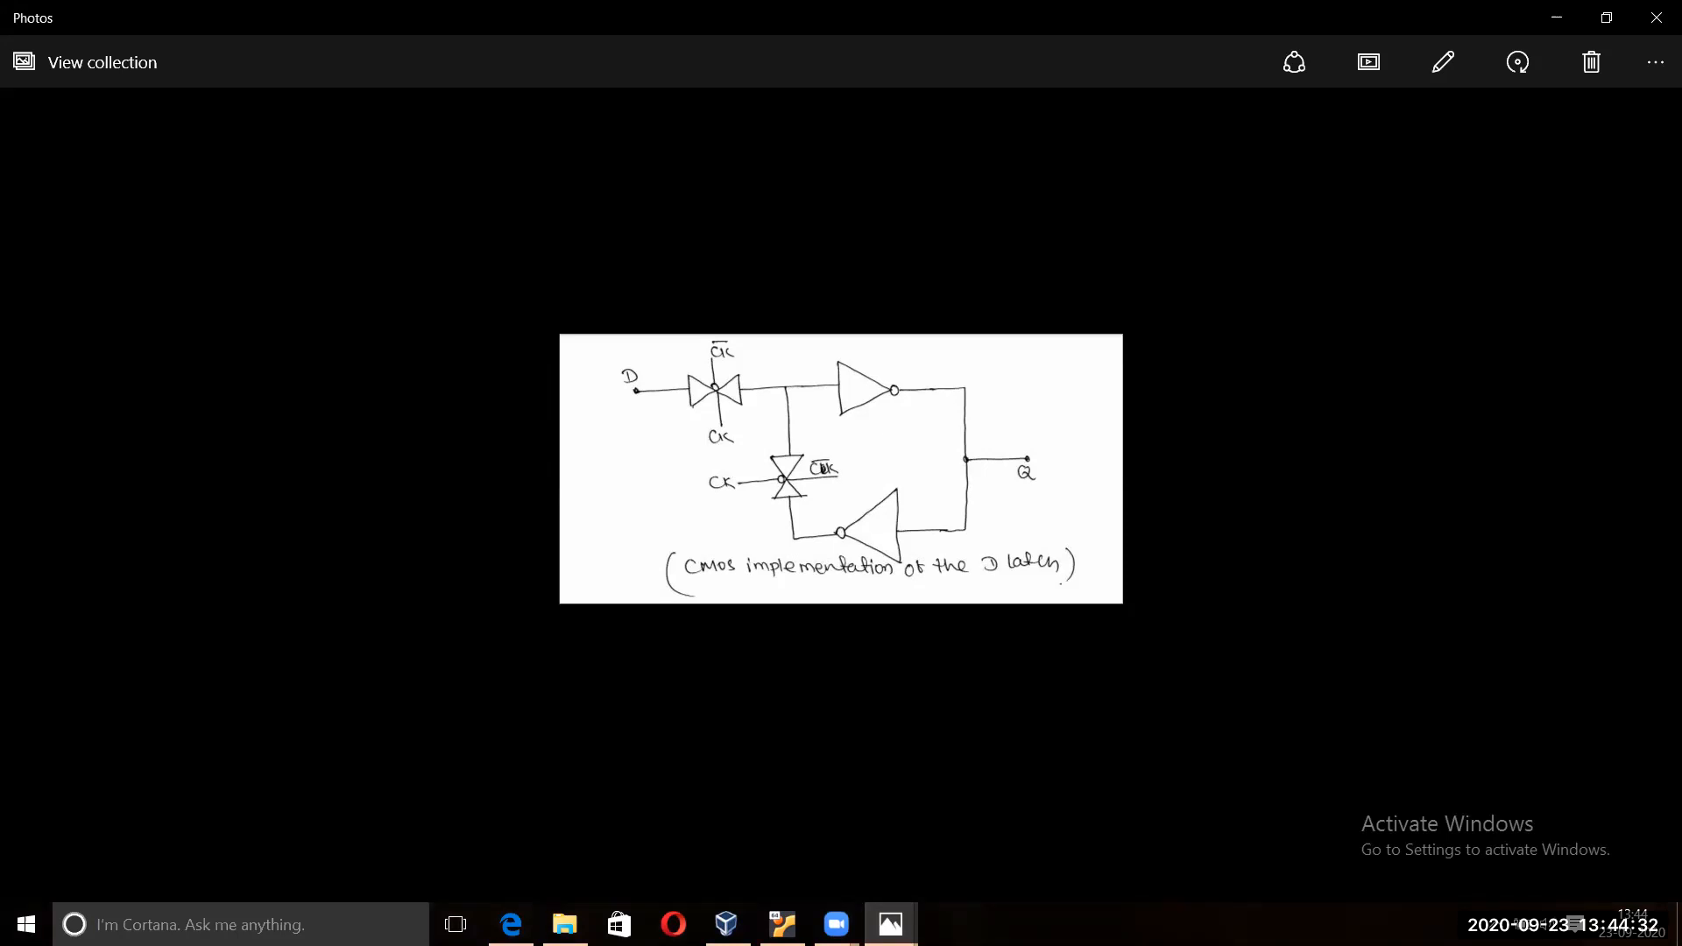
{"action": "key", "text": "alt+Tab"}
{"action": "key", "text": "alt+Tab"}
{"action": "left_click", "coordinate": [1656, 17]}
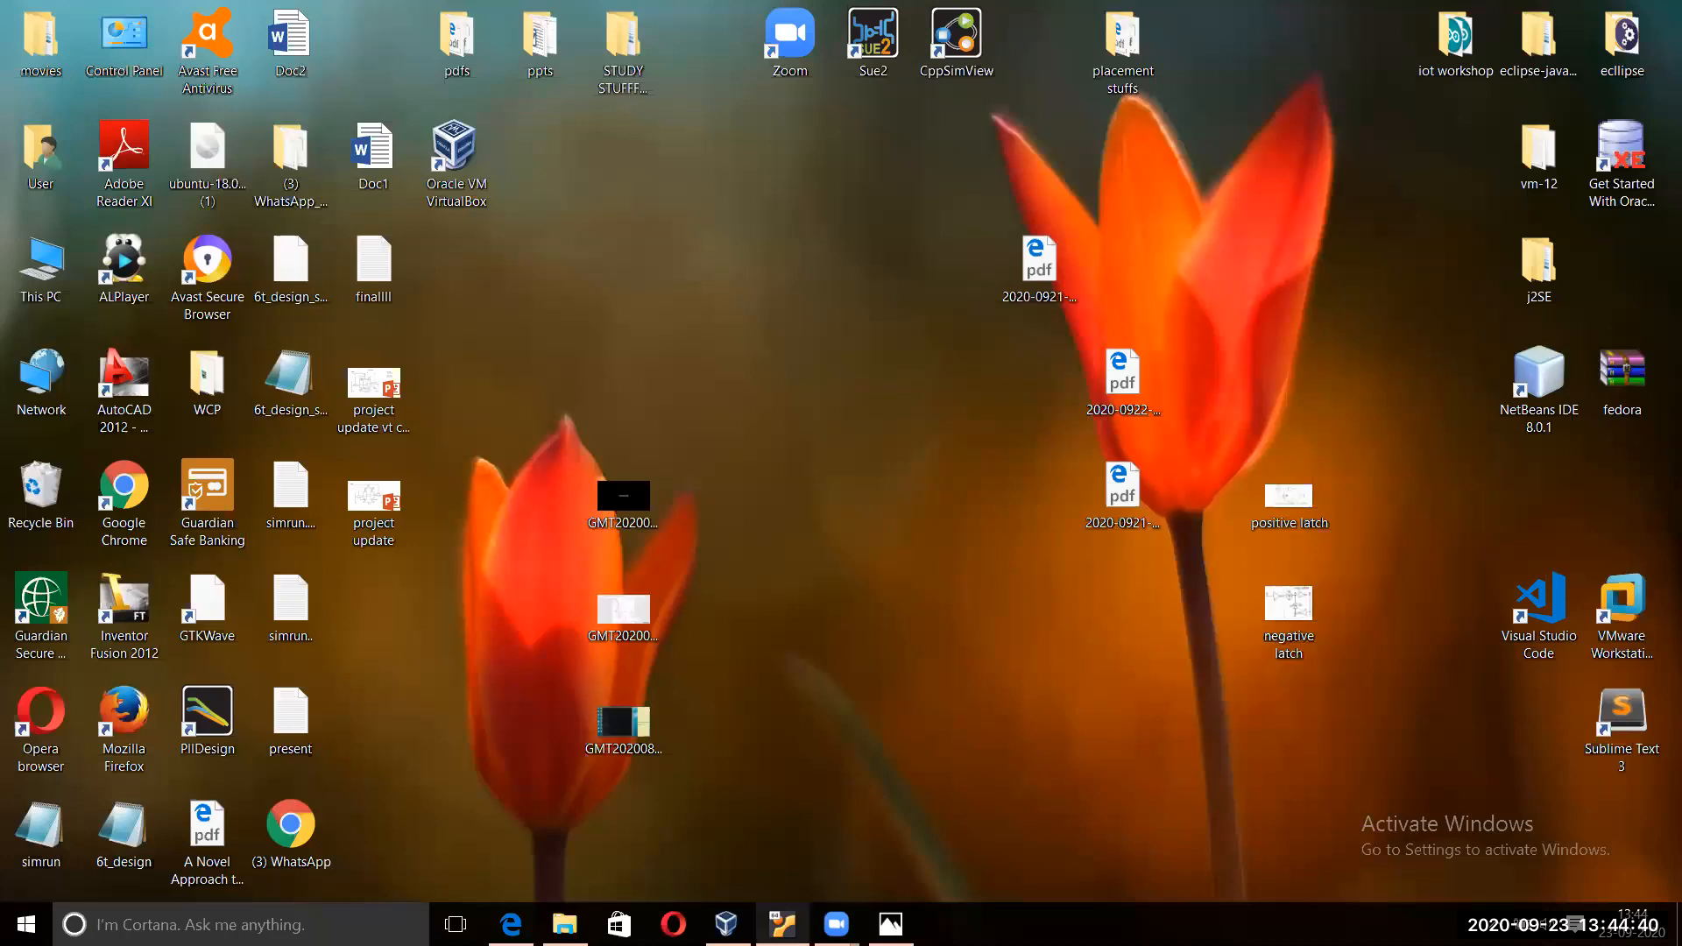
Step: Switch to the Ubuntu virtual machine in VirtualBox and unlock its session with the account password
{"action": "left_click", "coordinate": [782, 925]}
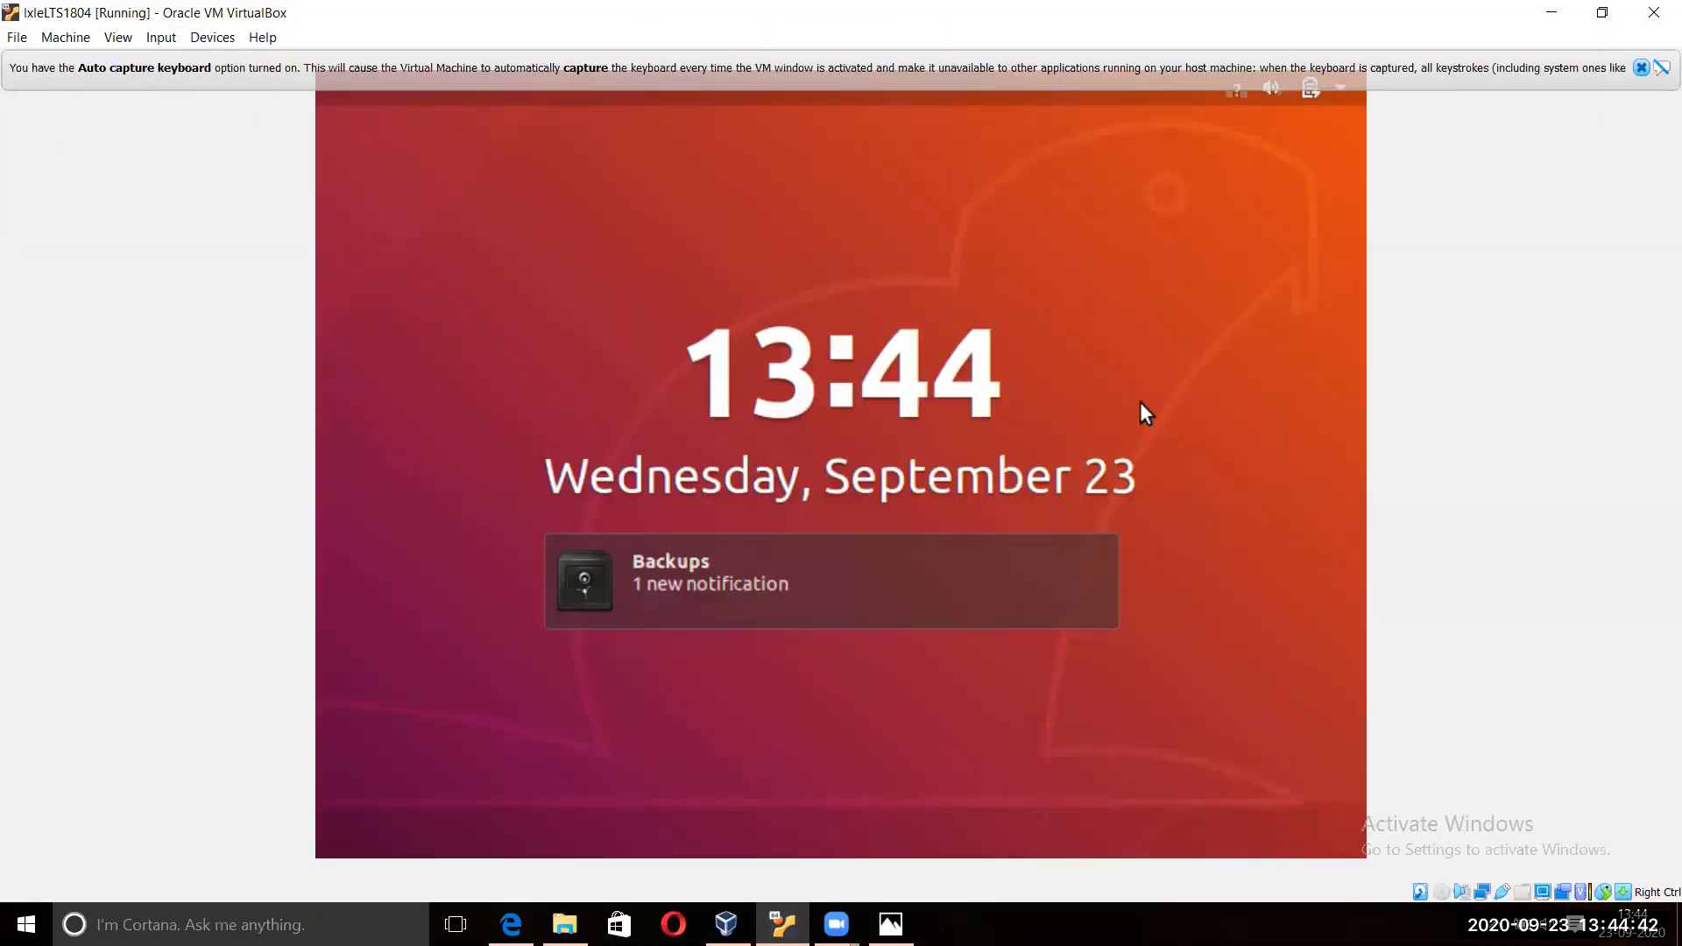
{"action": "left_click", "coordinate": [870, 593]}
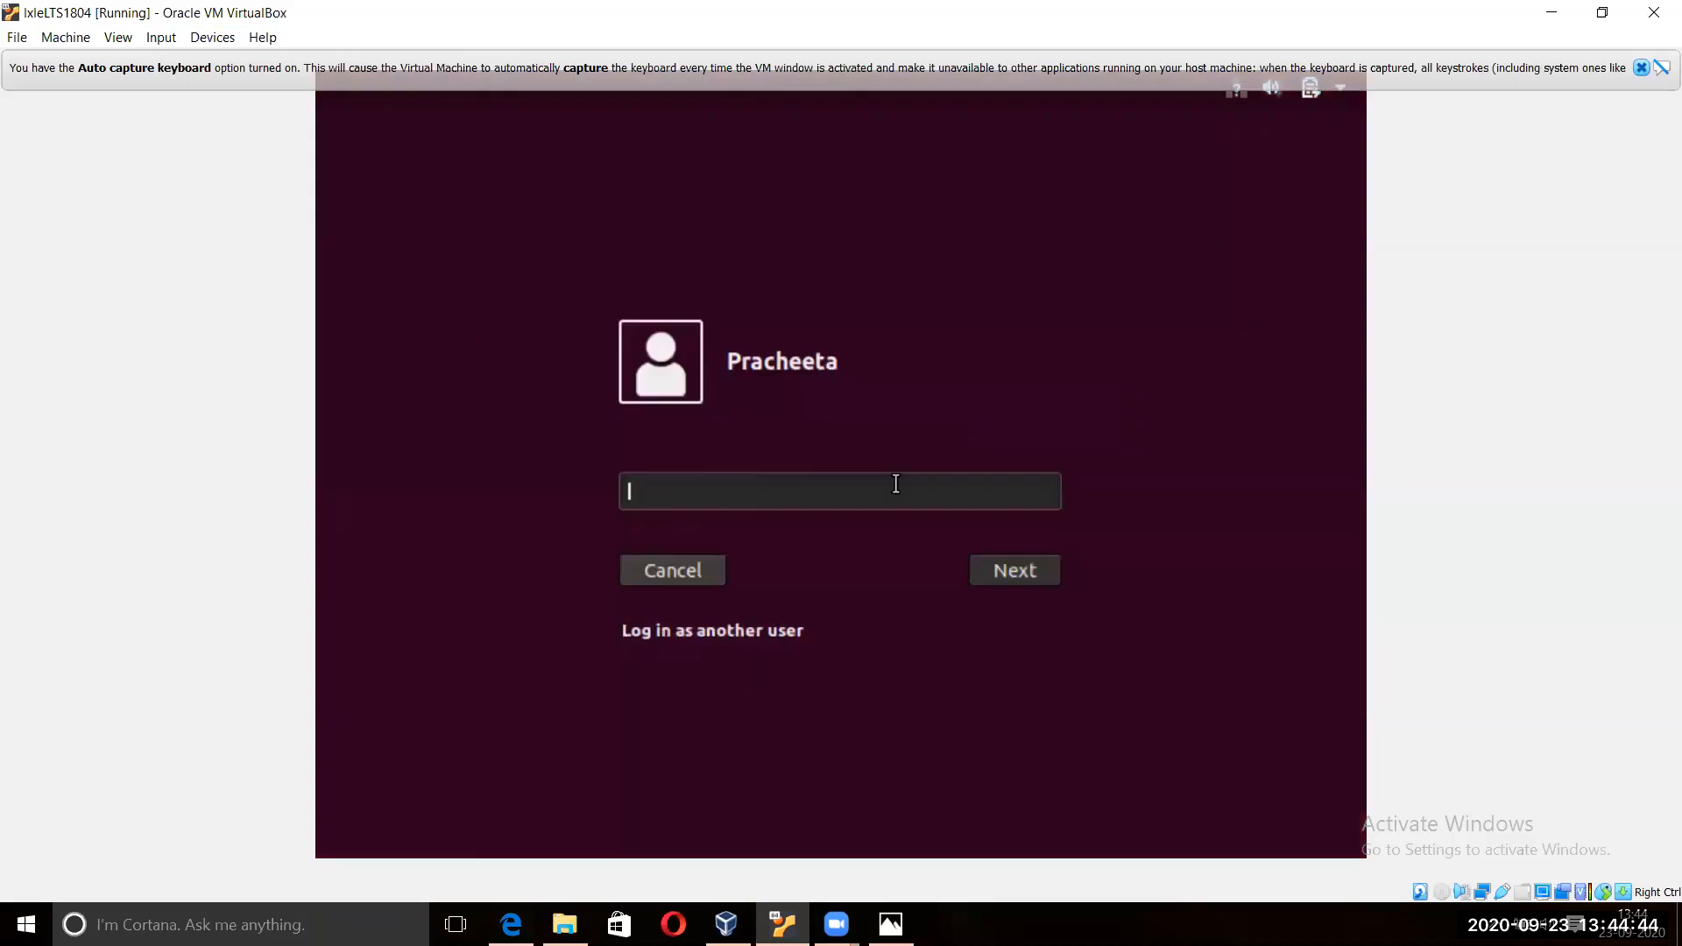
{"action": "type", "text": "**************"}
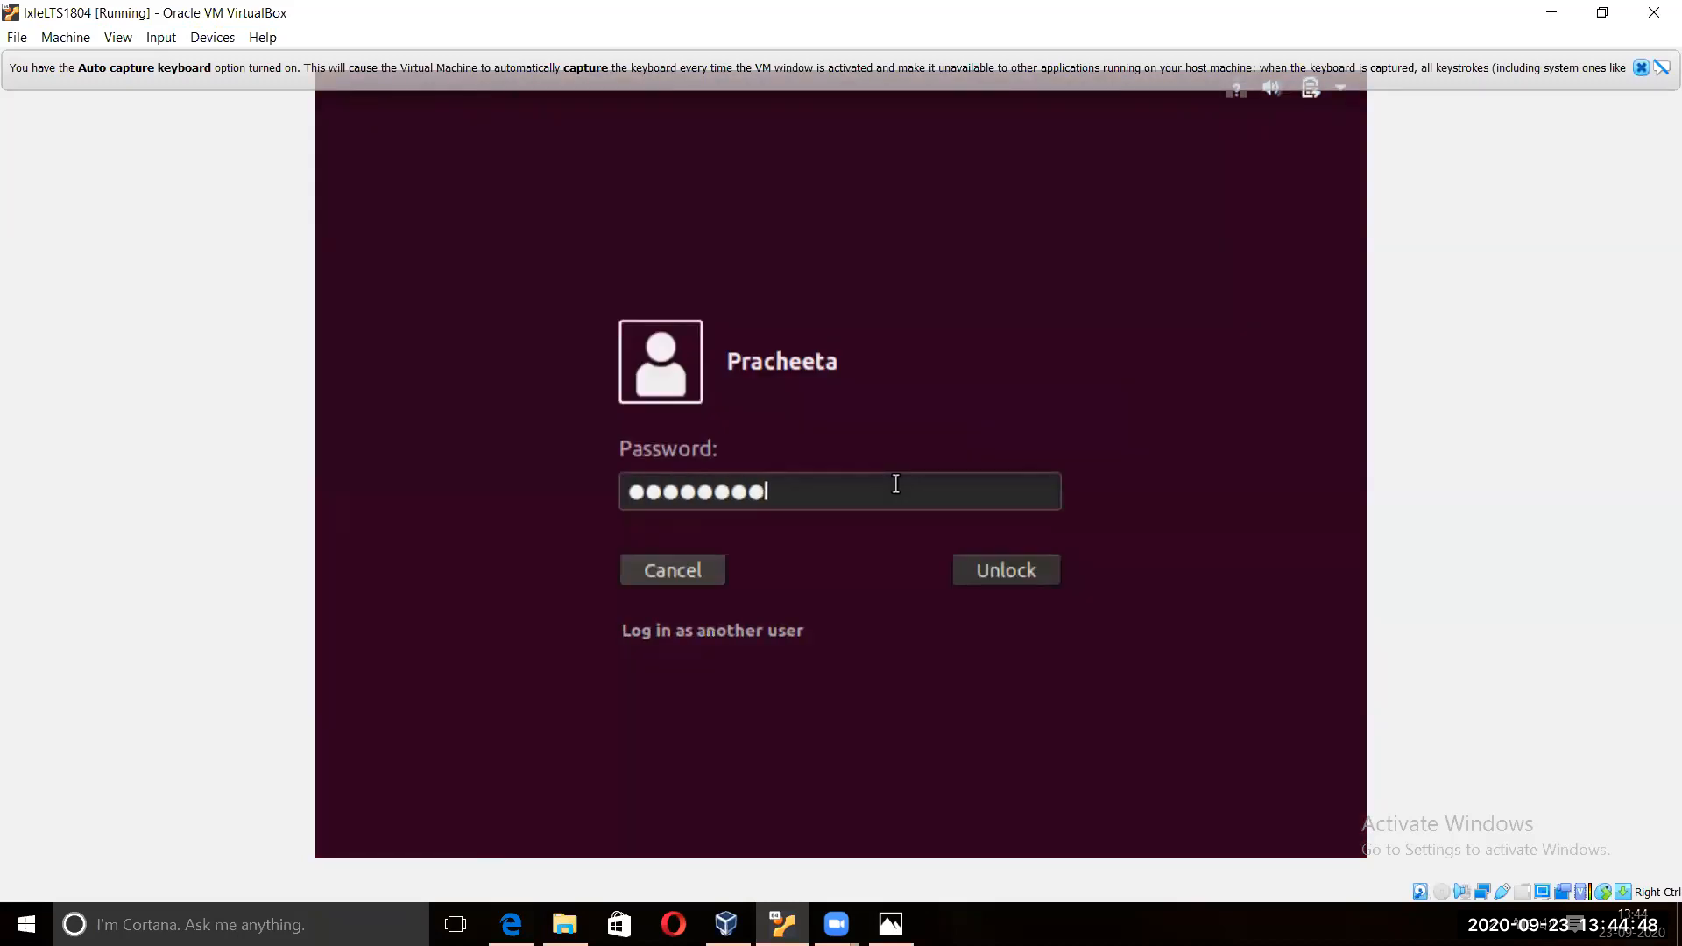
{"action": "key", "text": "Return"}
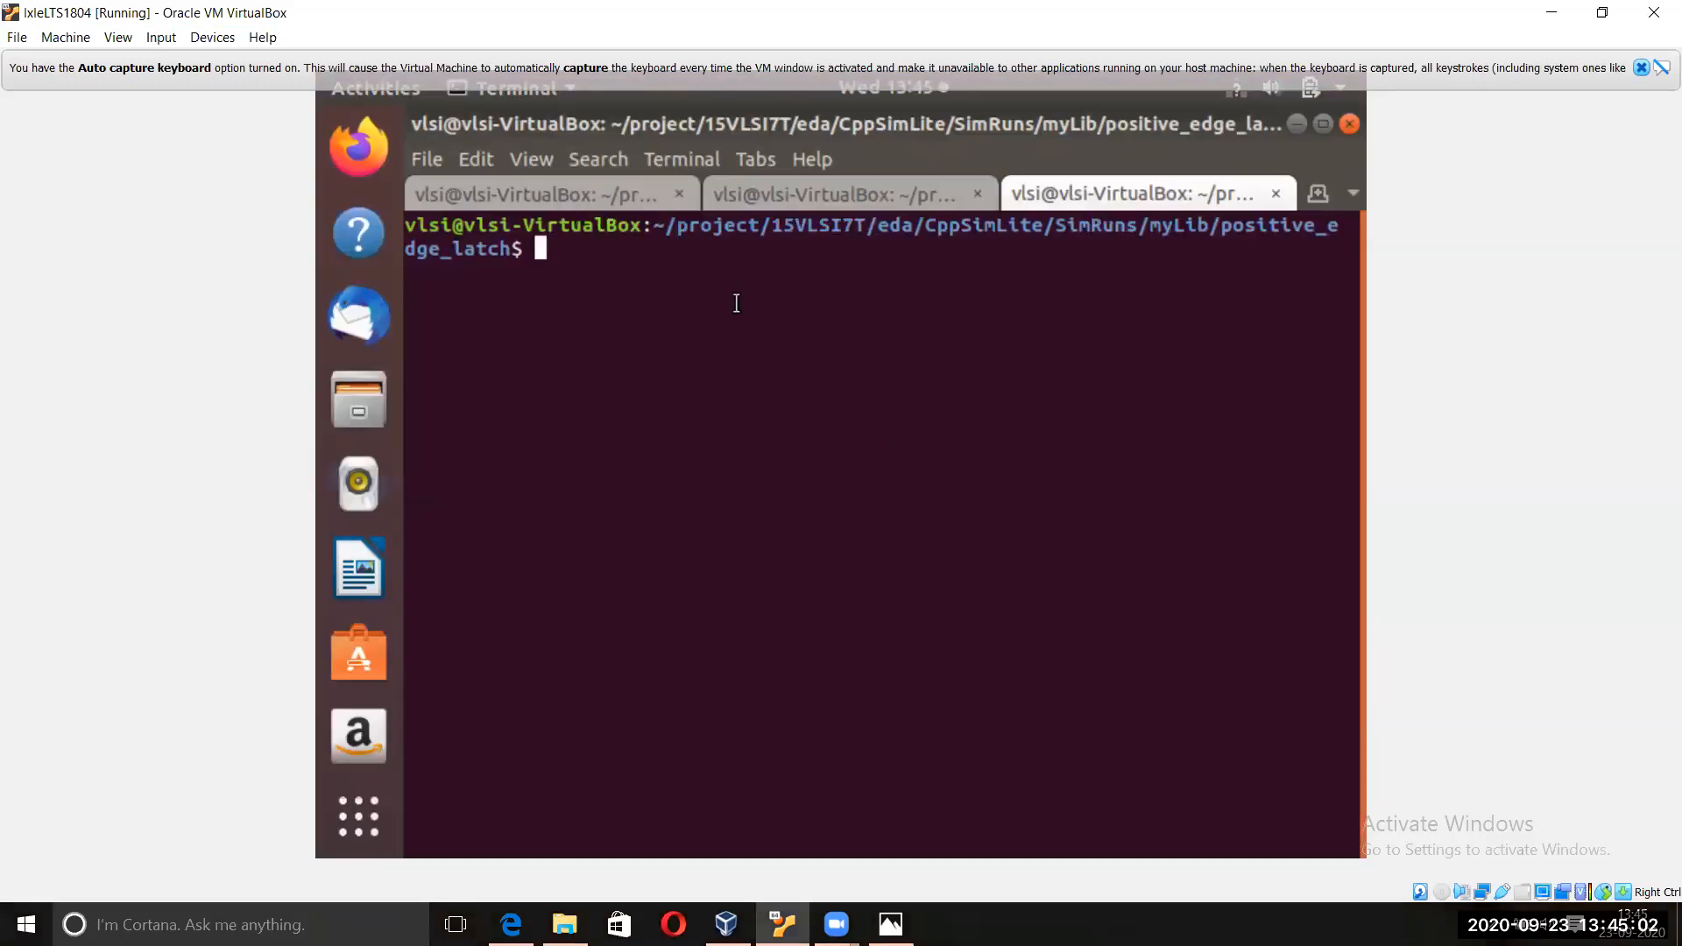
Step: Launch sue2 from the terminal and open the positive_edge_latch schematic from the myLib library
{"action": "type", "text": "sue2"}
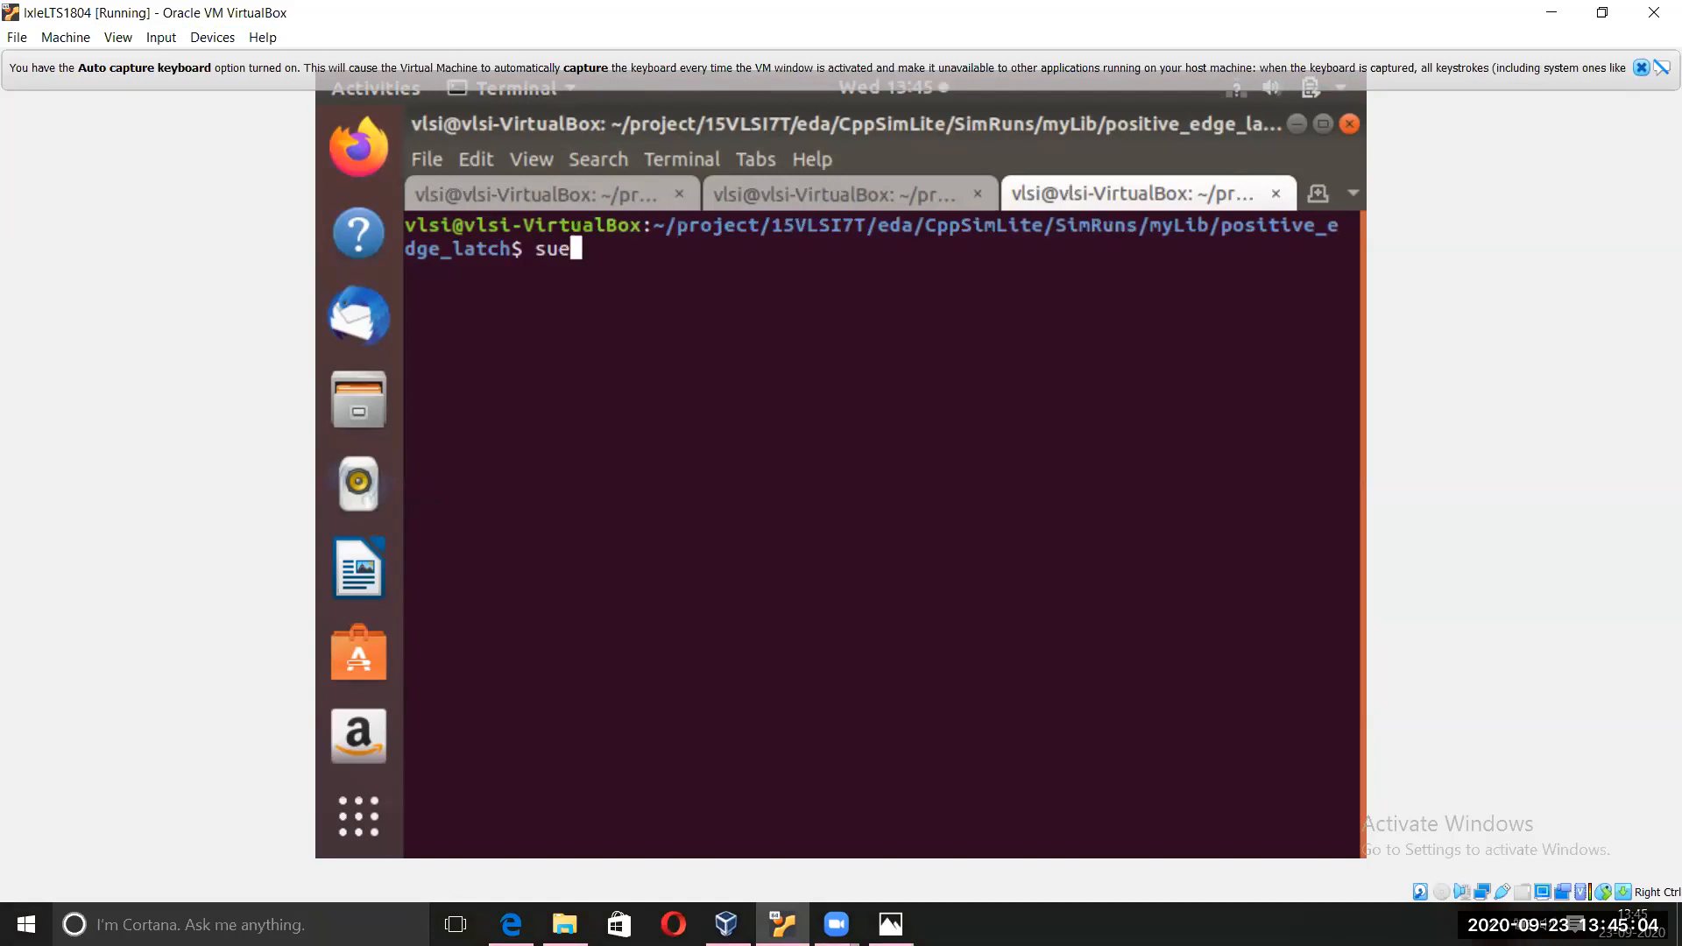
{"action": "key", "text": "Return"}
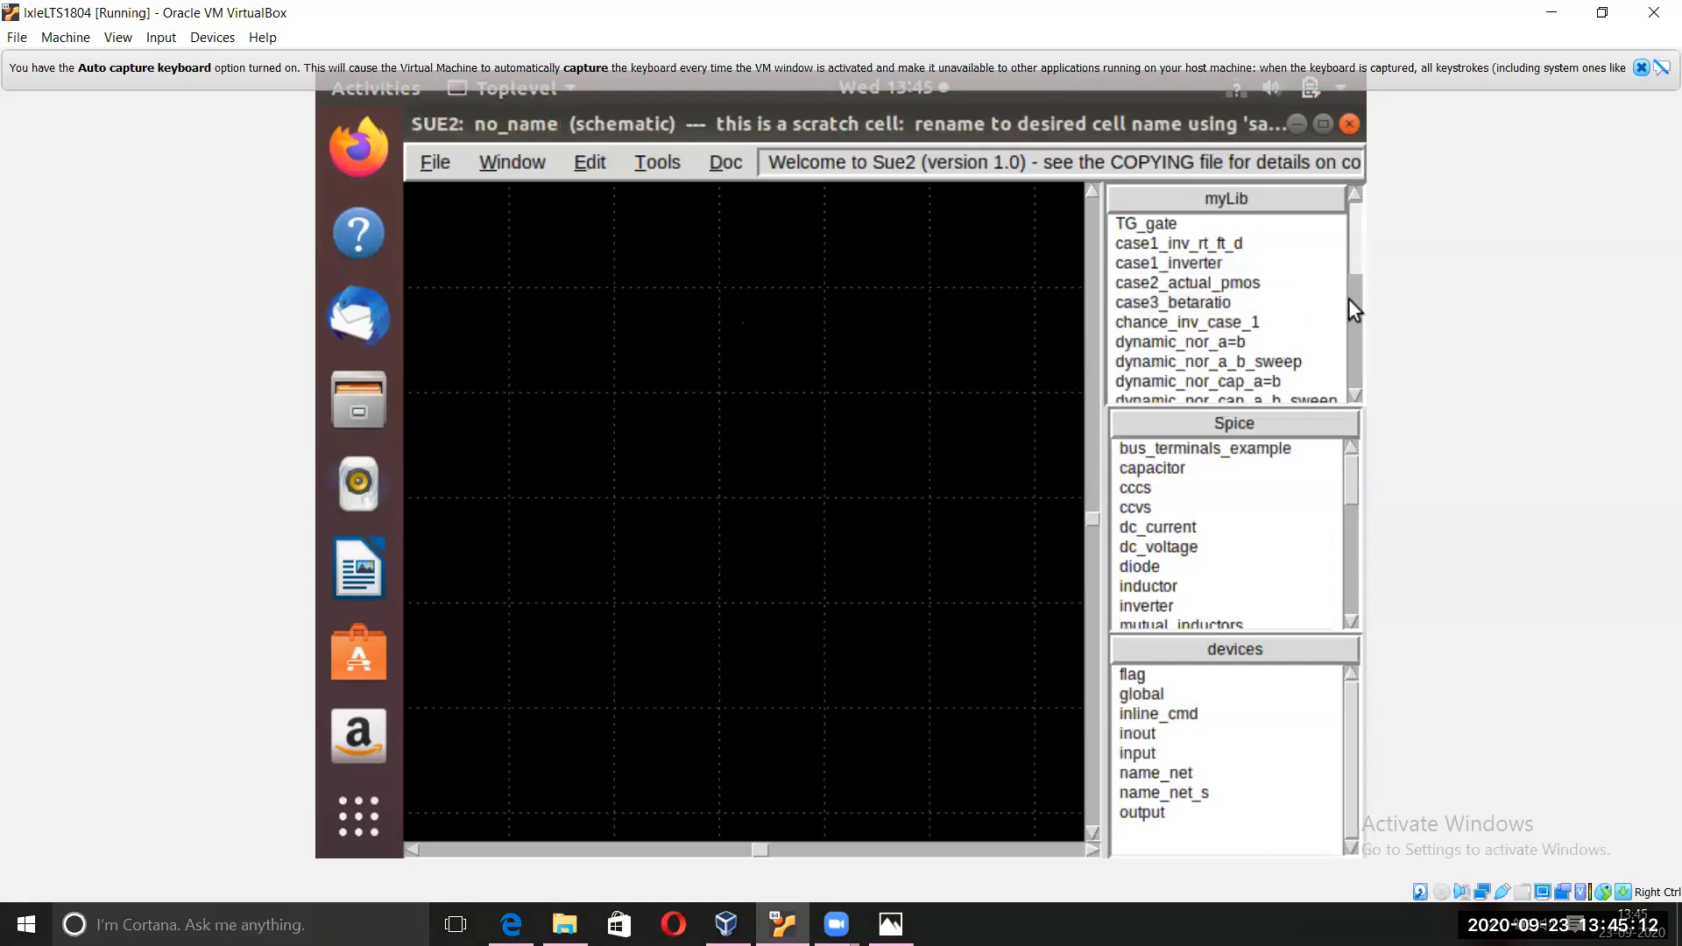
{"action": "scroll", "coordinate": [1348, 298], "scroll_direction": "down", "scroll_amount": 3}
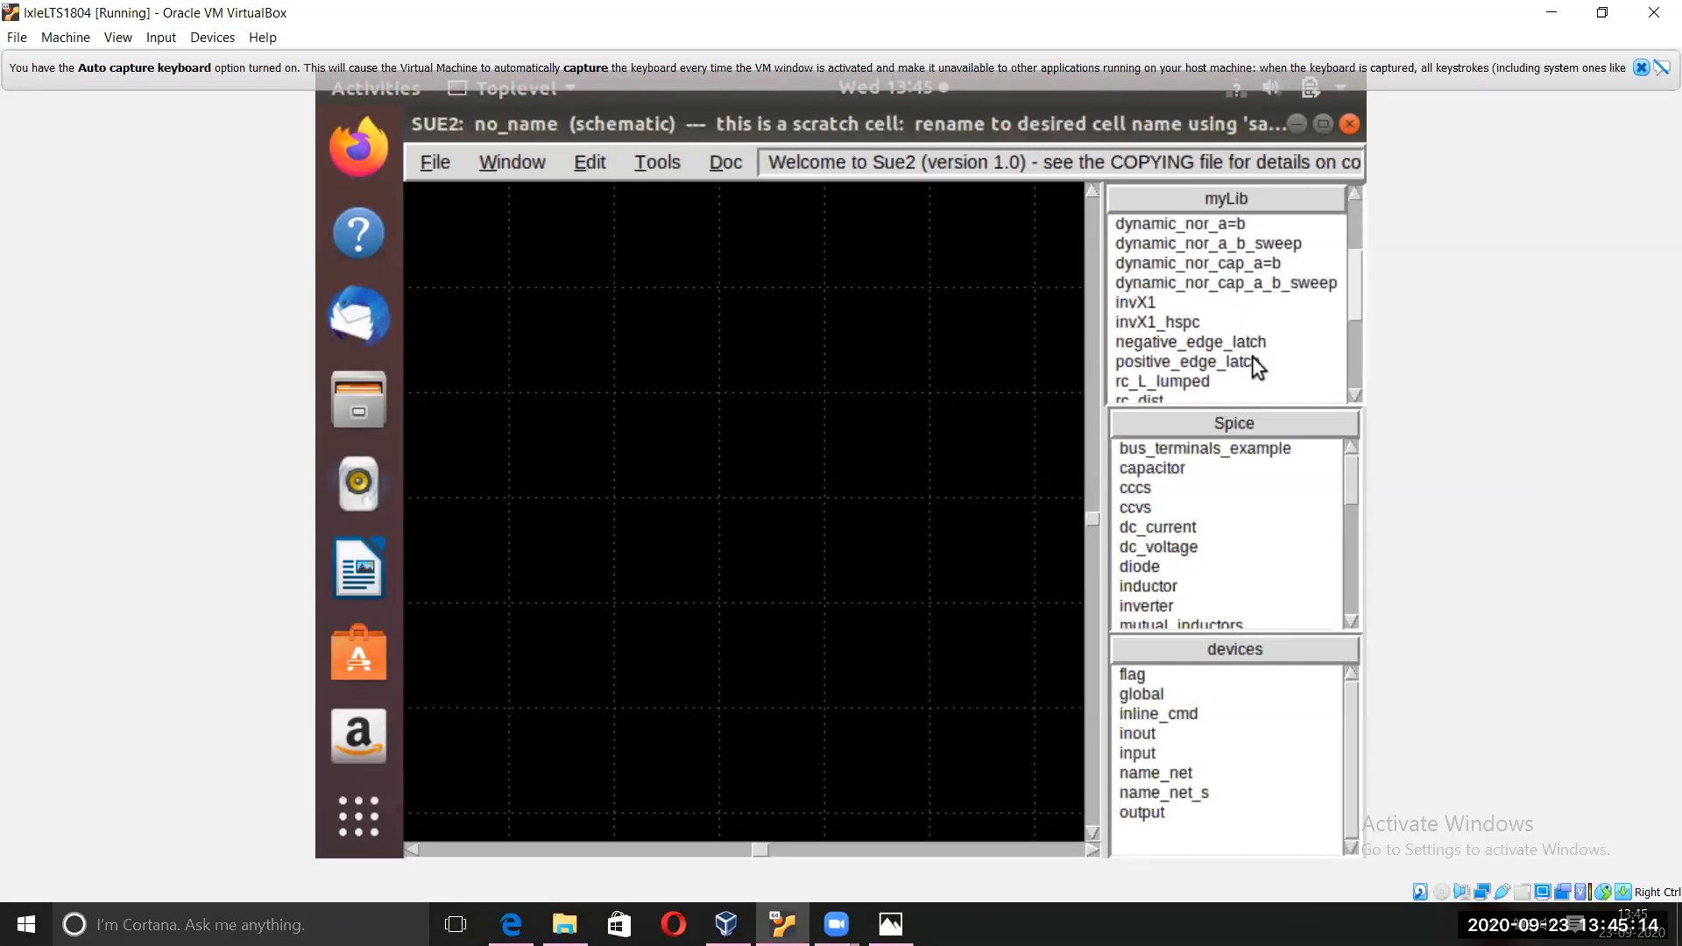
{"action": "left_click", "coordinate": [1253, 361]}
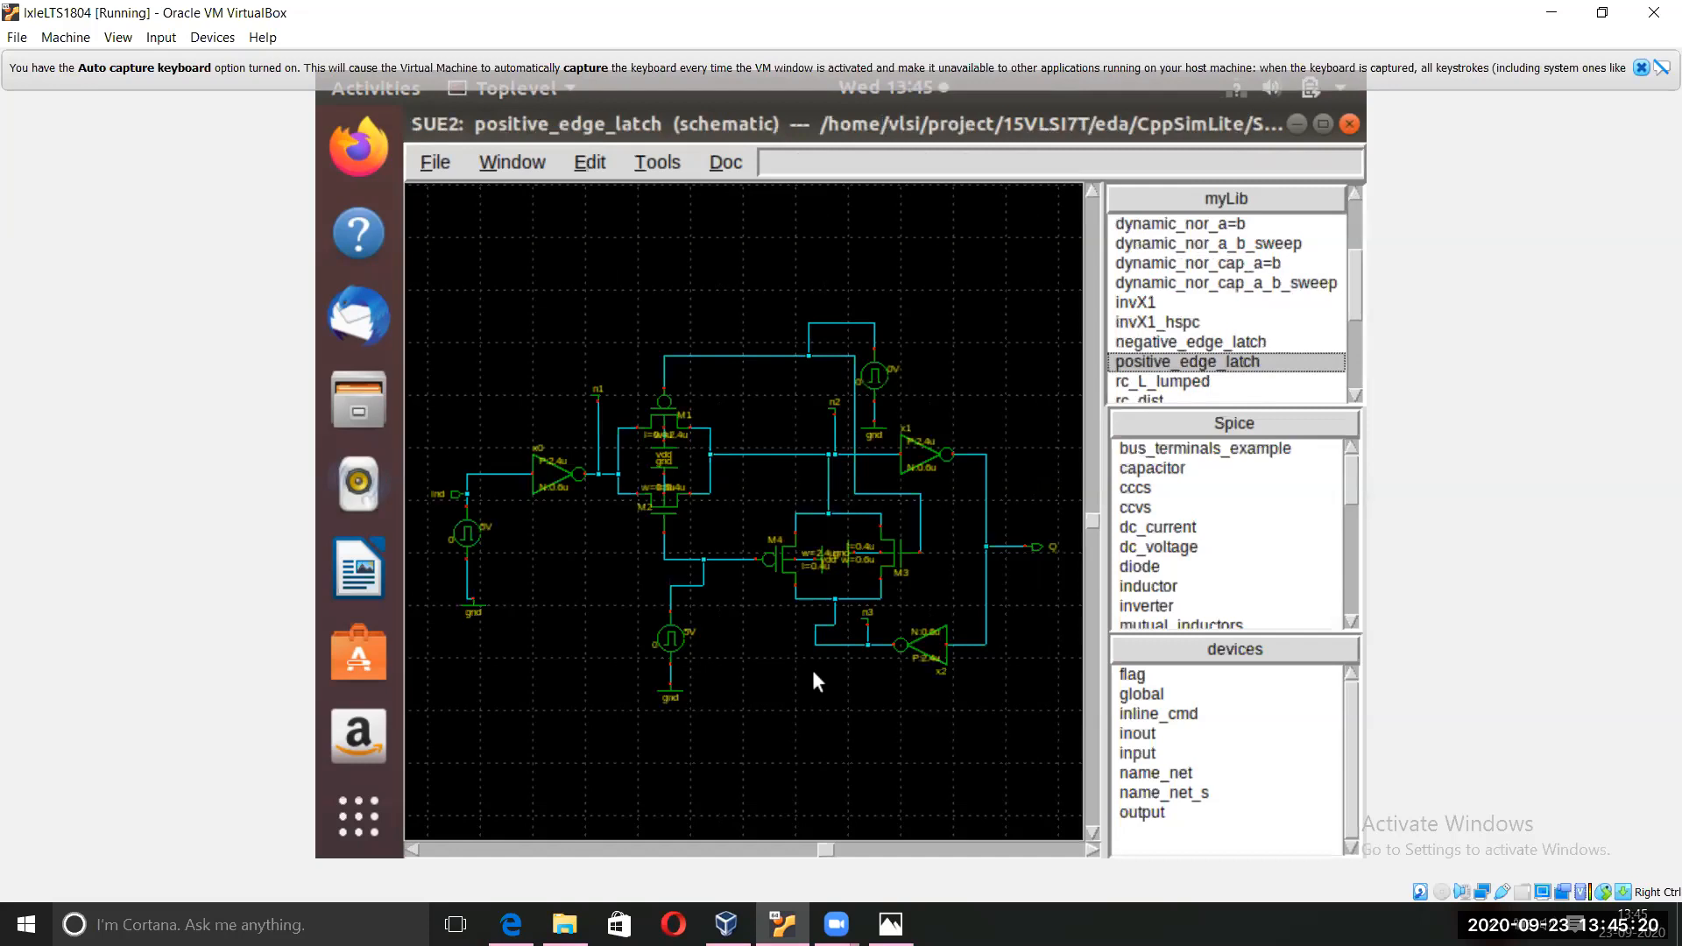
Step: Examine the latch schematic's inverters and transmission gates up close, and return to the full circuit
{"action": "left_click", "coordinate": [868, 706]}
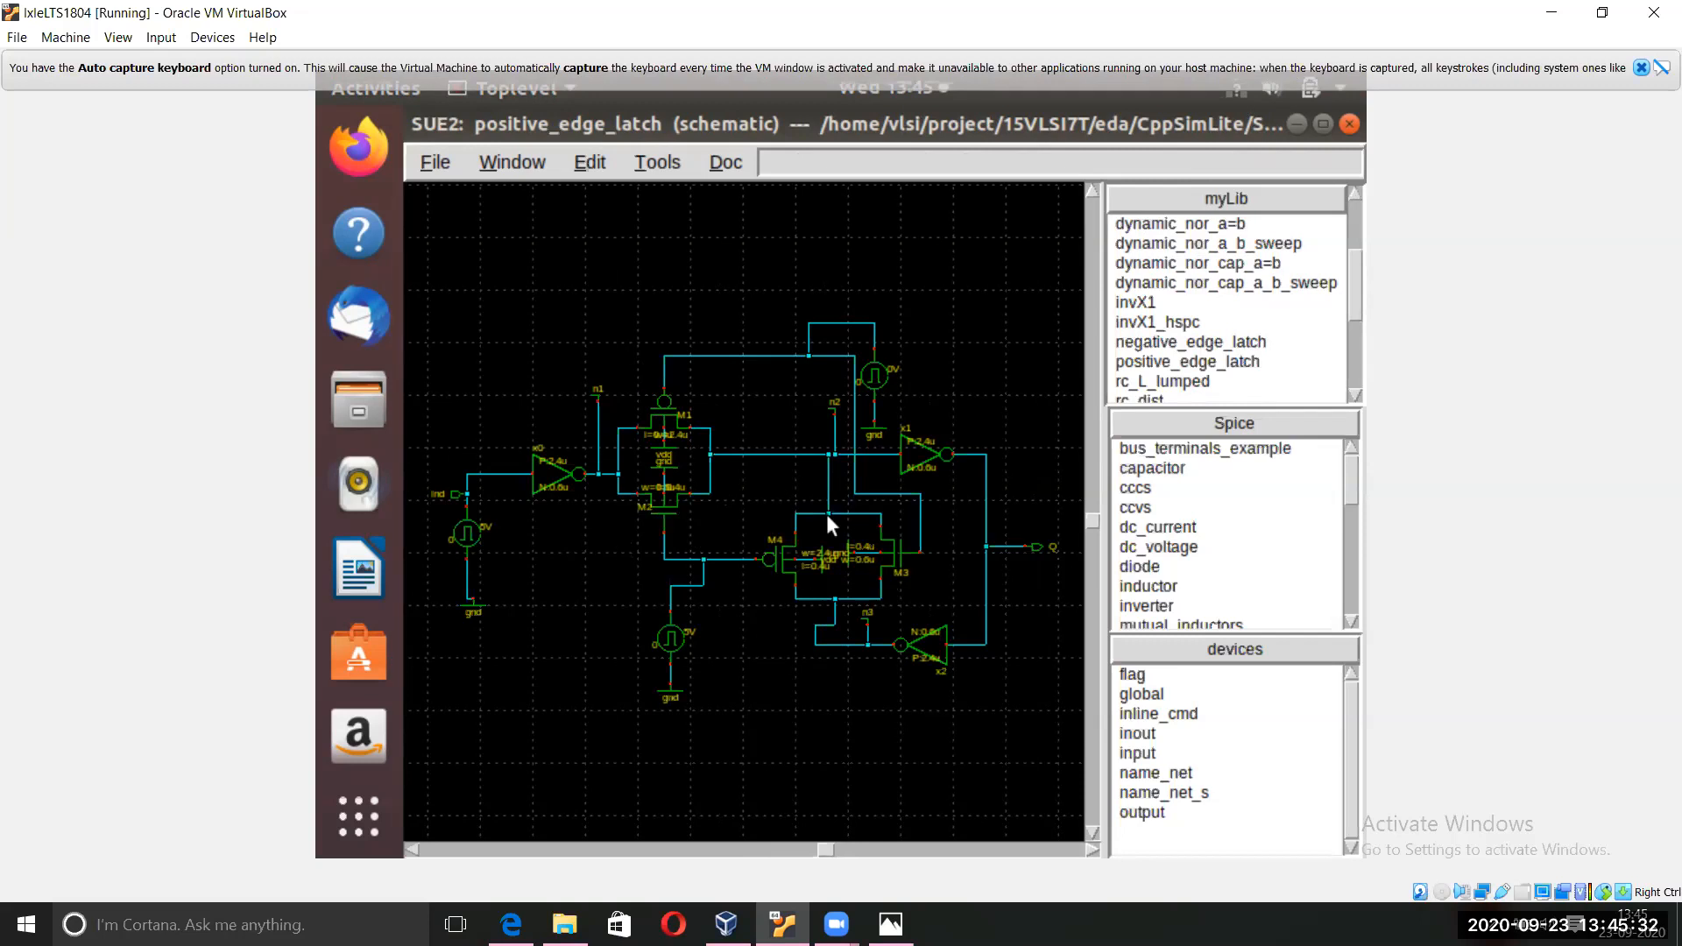
{"action": "left_click", "coordinate": [876, 495]}
{"action": "left_click", "coordinate": [742, 594]}
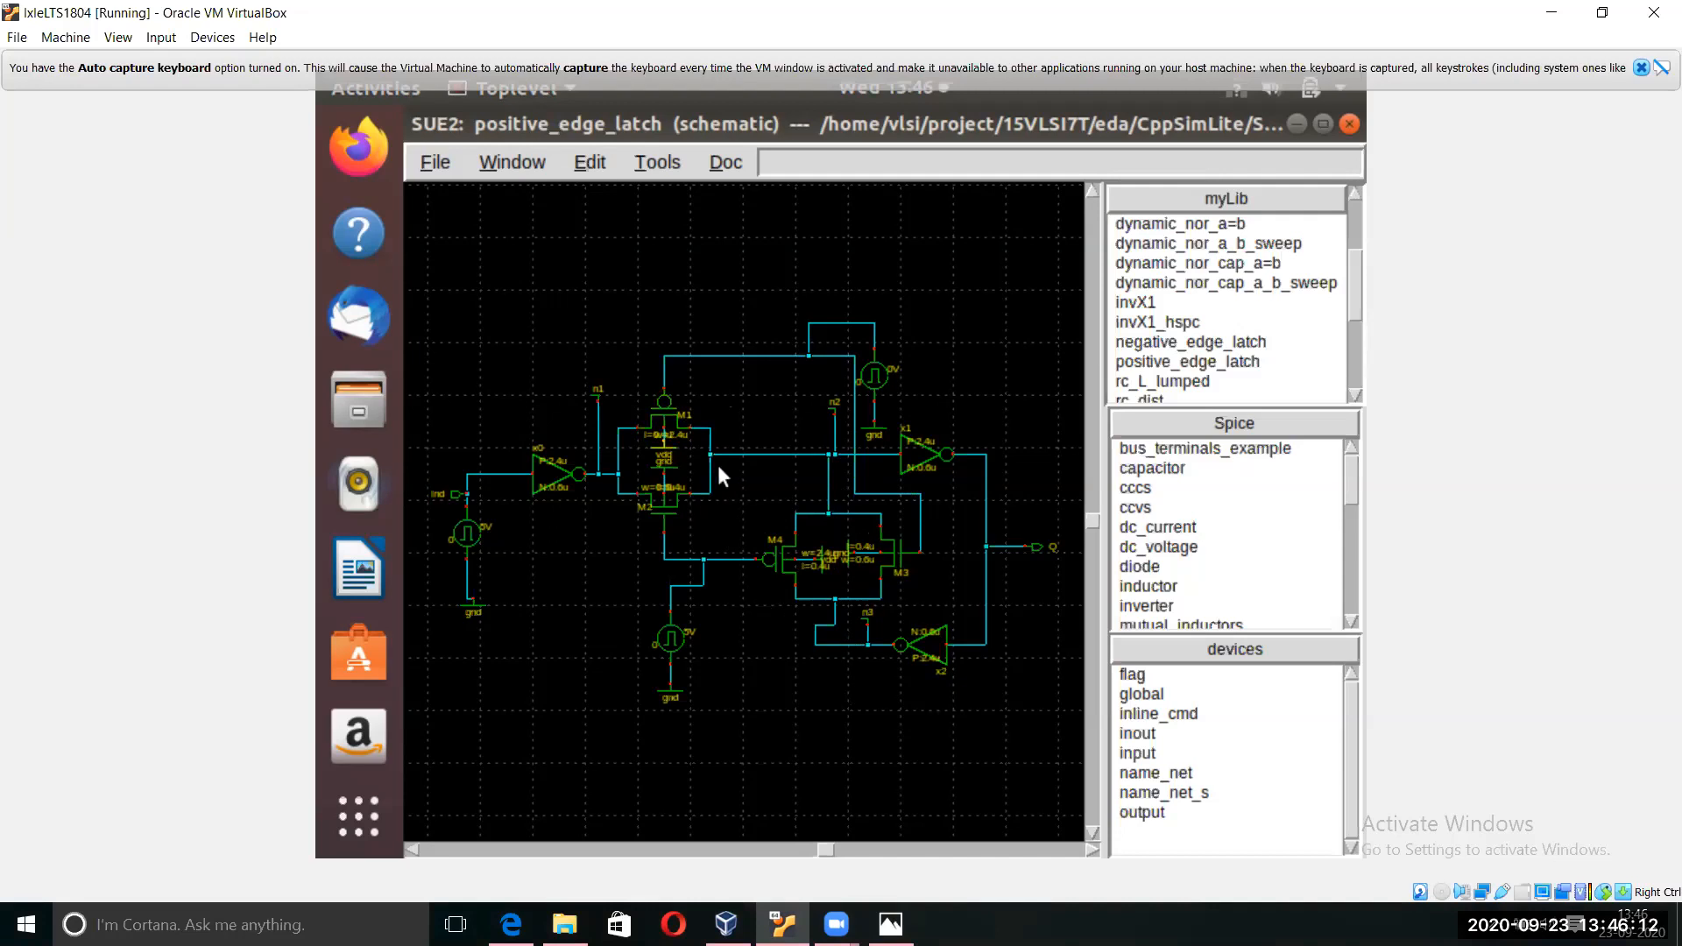
{"action": "left_click", "coordinate": [519, 166]}
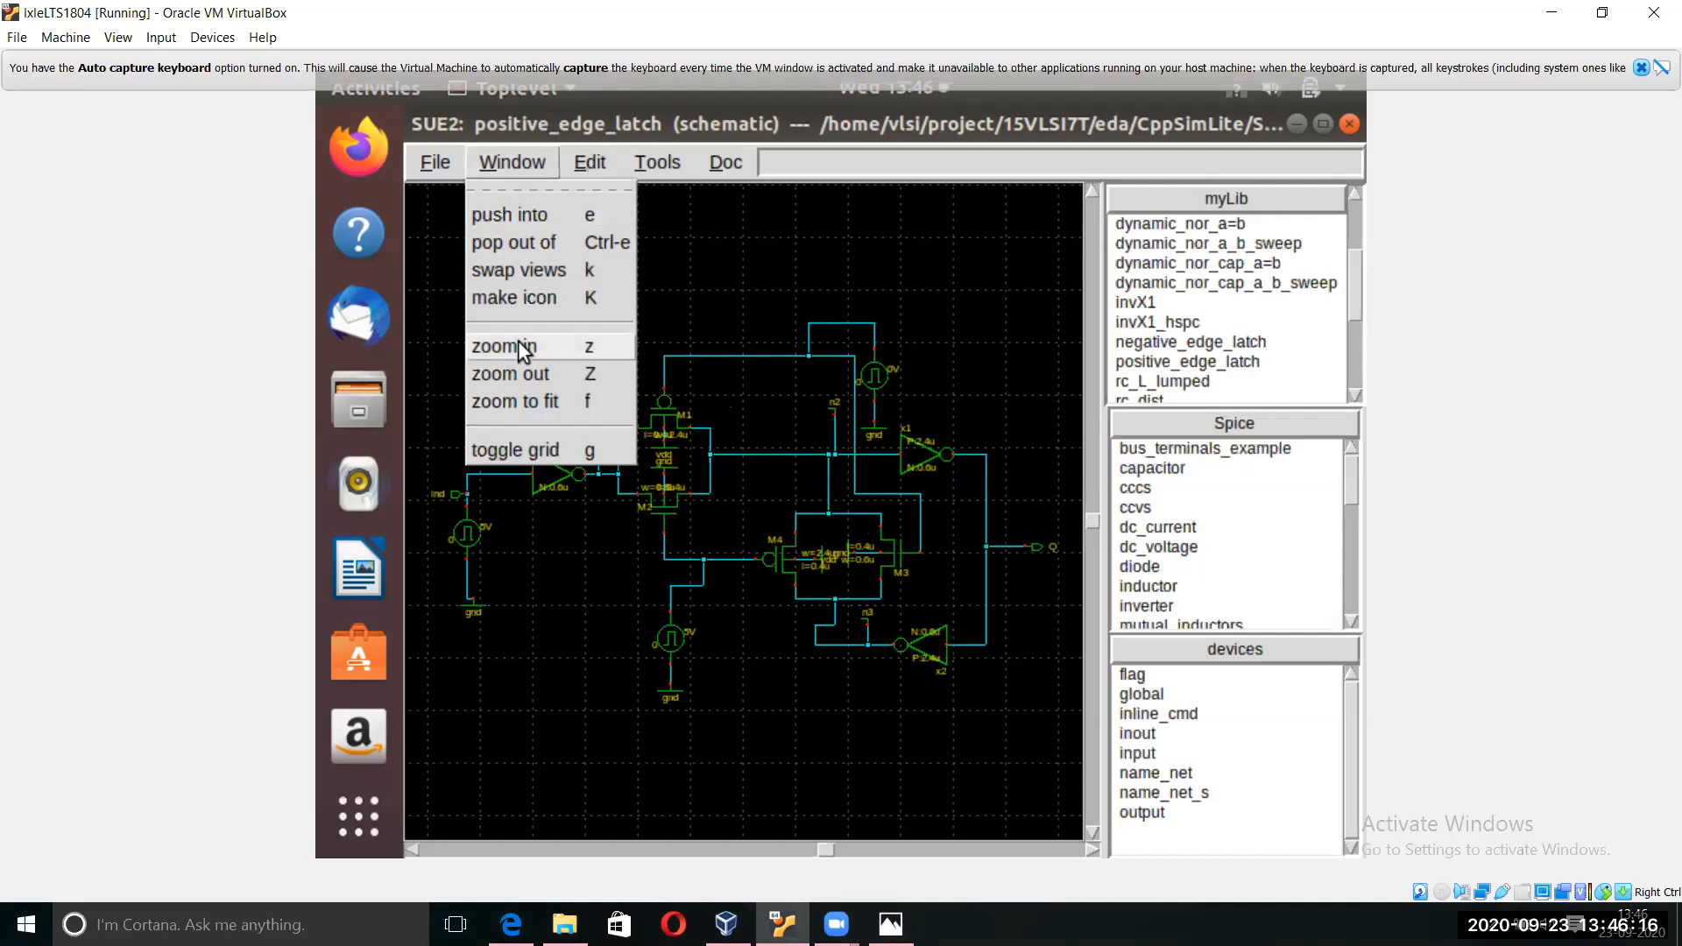
{"action": "left_click", "coordinate": [523, 349]}
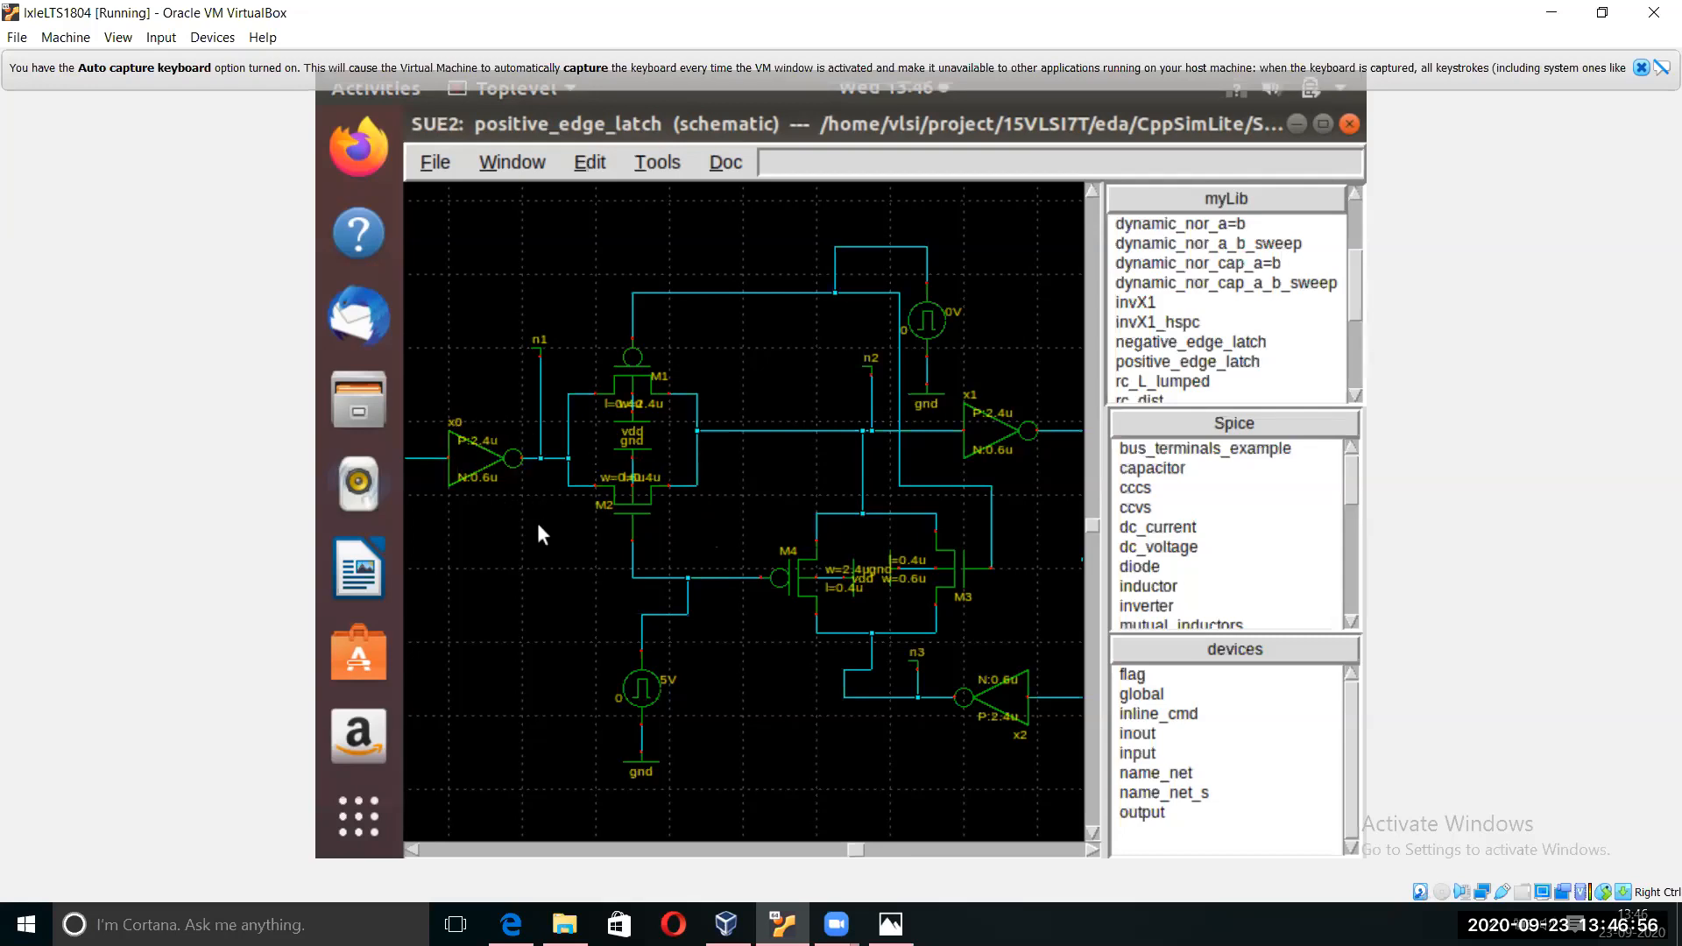
{"action": "key", "text": "f"}
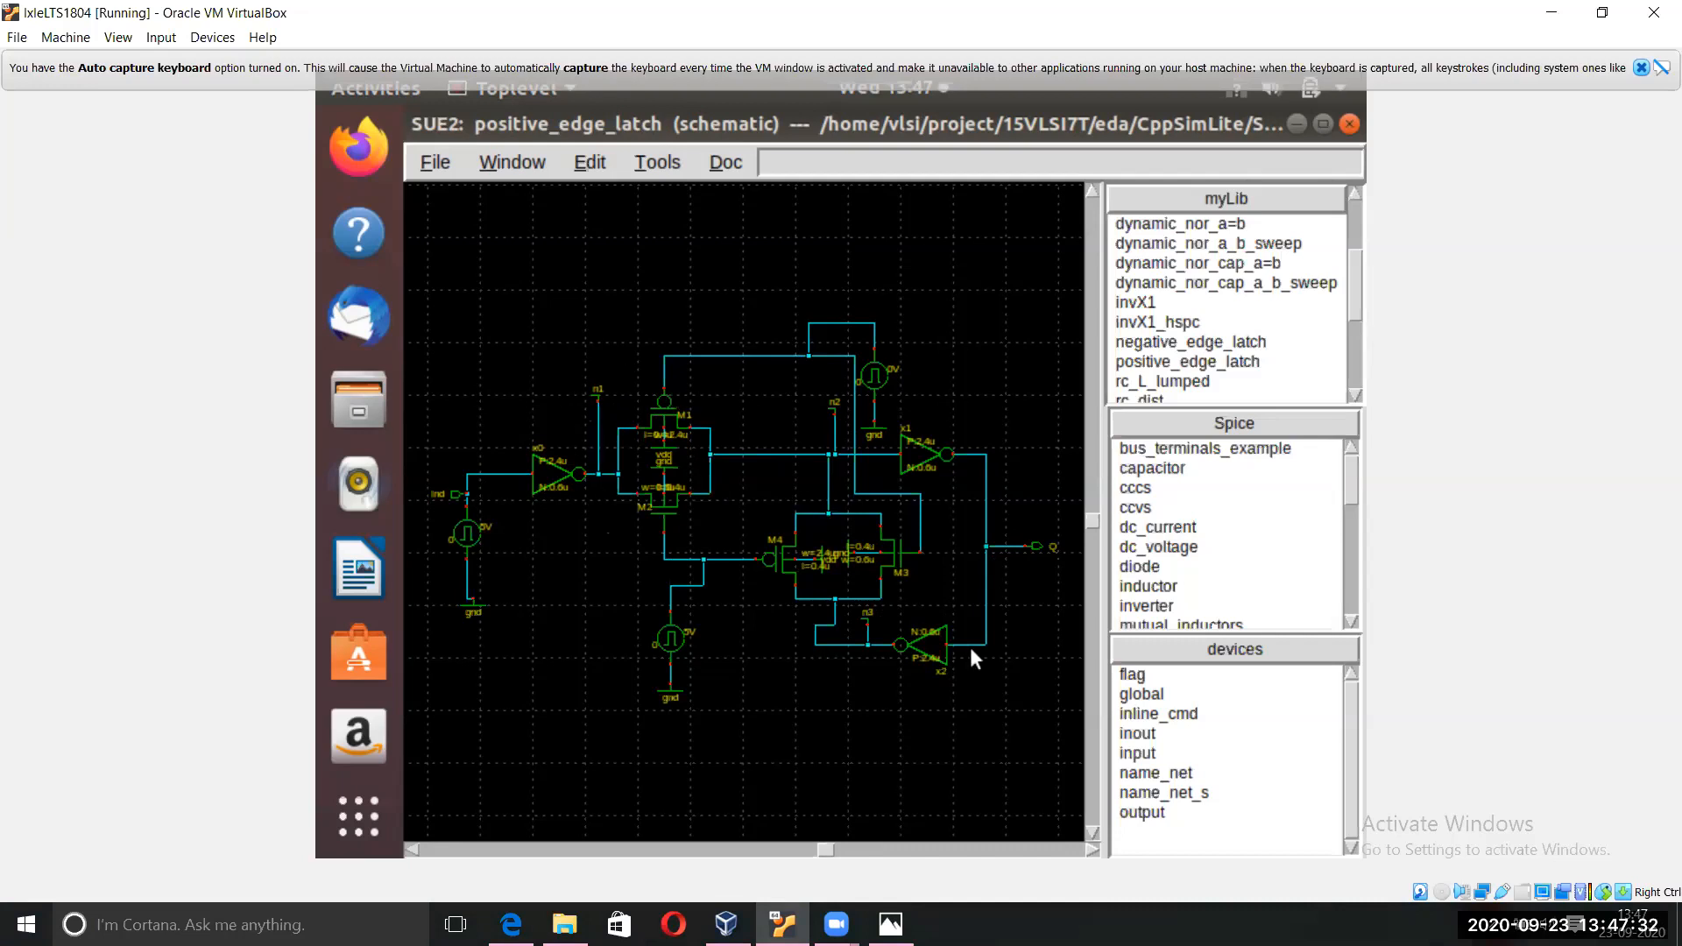
Step: Inspect transistors M1 and M3 and the upper clock wire connecting their gates in the latch schematic
{"action": "left_click", "coordinate": [1154, 672]}
{"action": "left_click", "coordinate": [770, 659]}
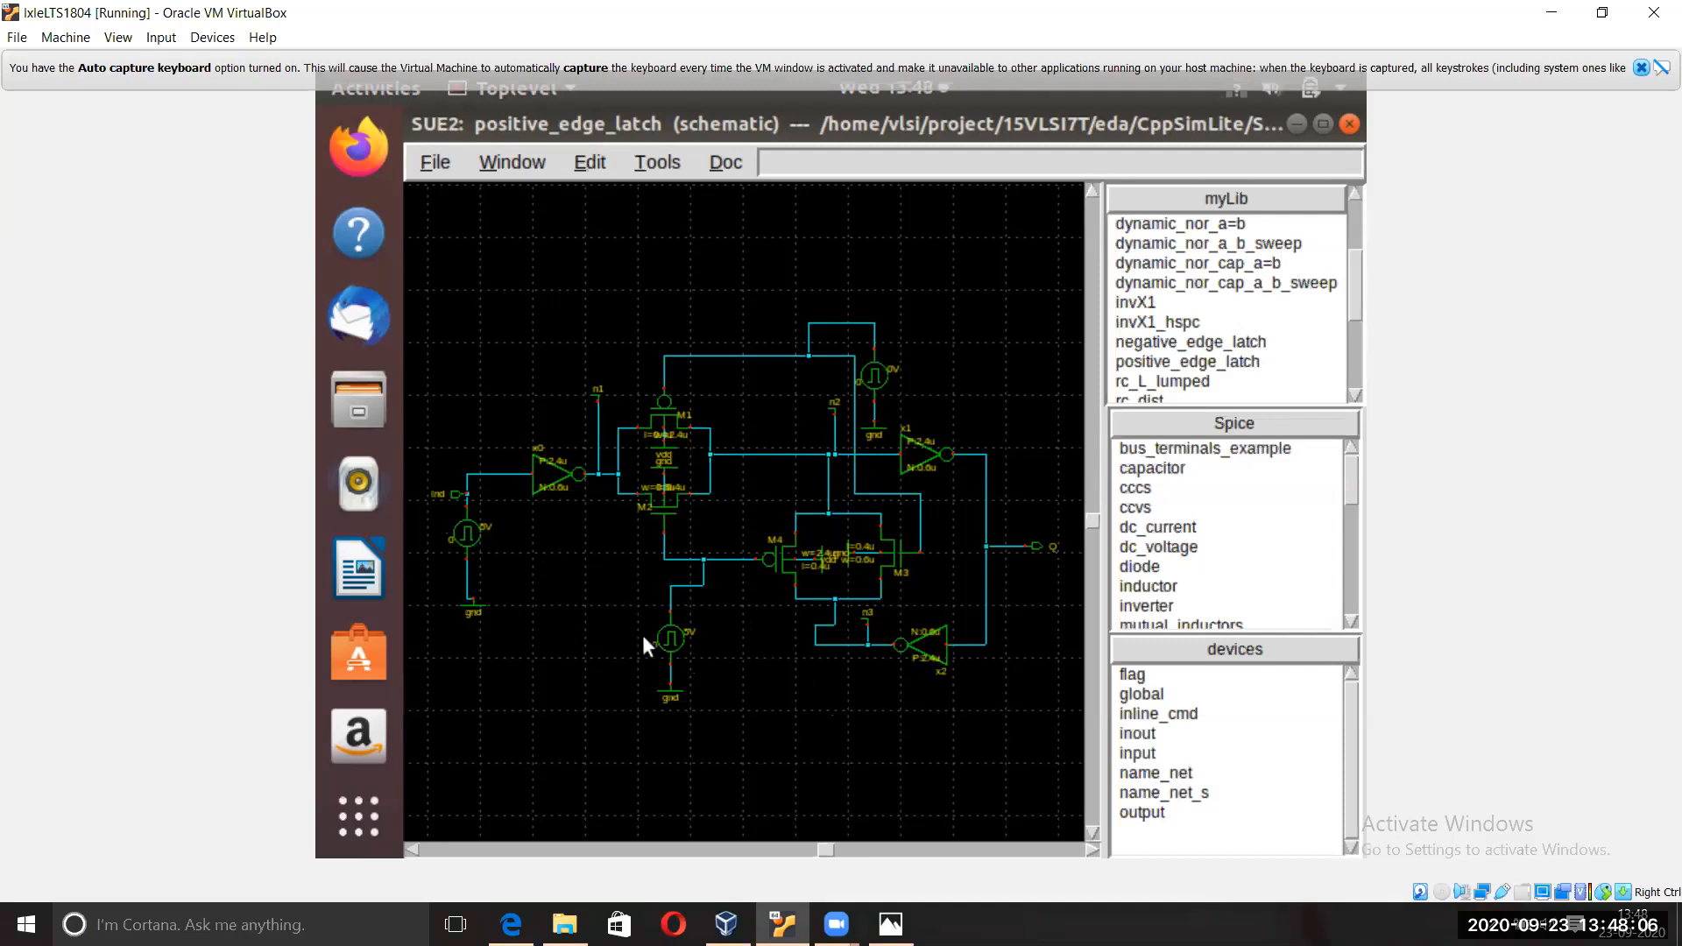
{"action": "left_click", "coordinate": [664, 410]}
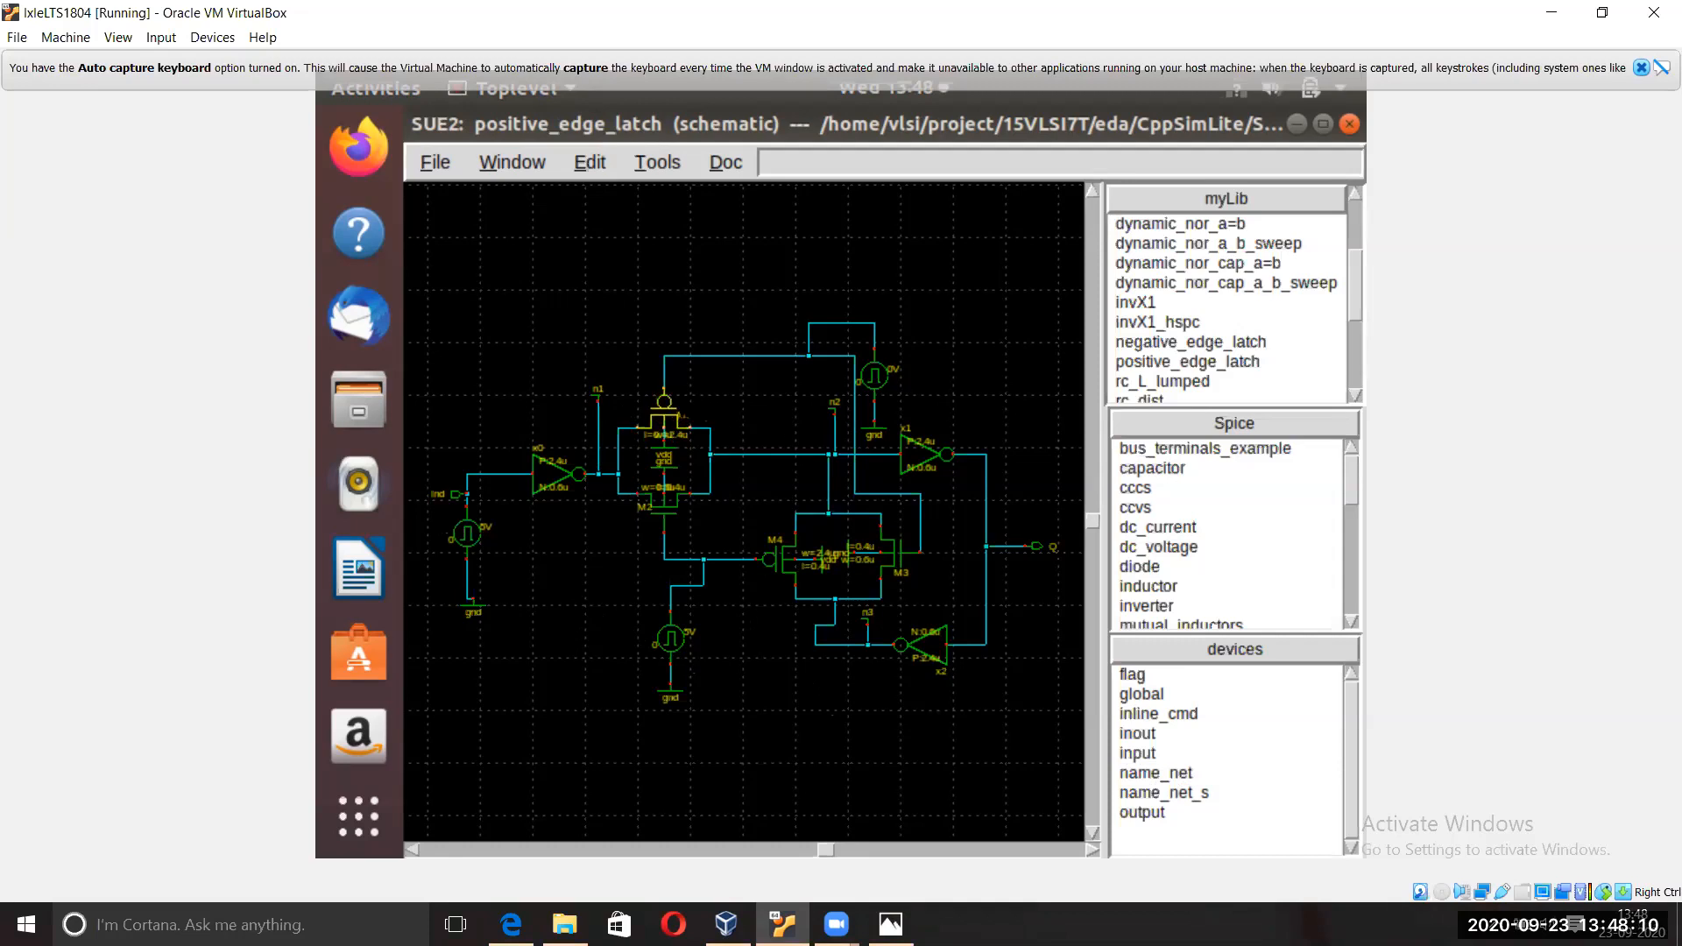
{"action": "left_click", "coordinate": [874, 543]}
{"action": "left_click", "coordinate": [880, 551]}
{"action": "left_click", "coordinate": [736, 353]}
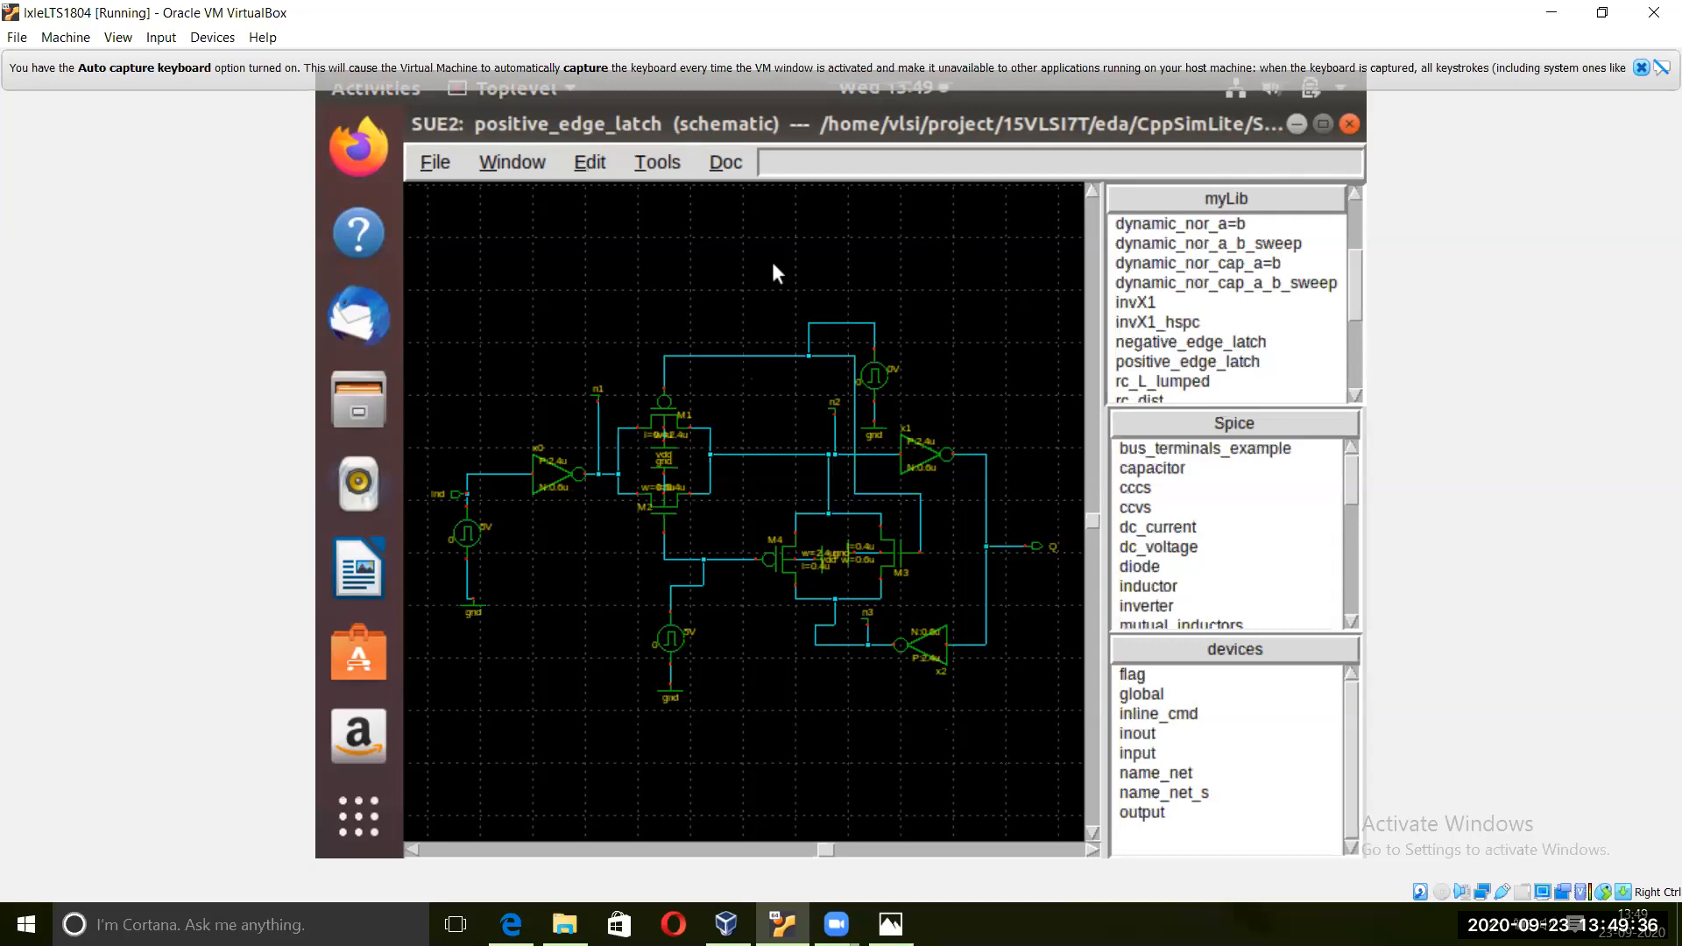
Step: Switch to the terminal session in the positive_edge_latch directory and open the simrun.sp netlist for viewing
{"action": "key", "text": "alt+t"}
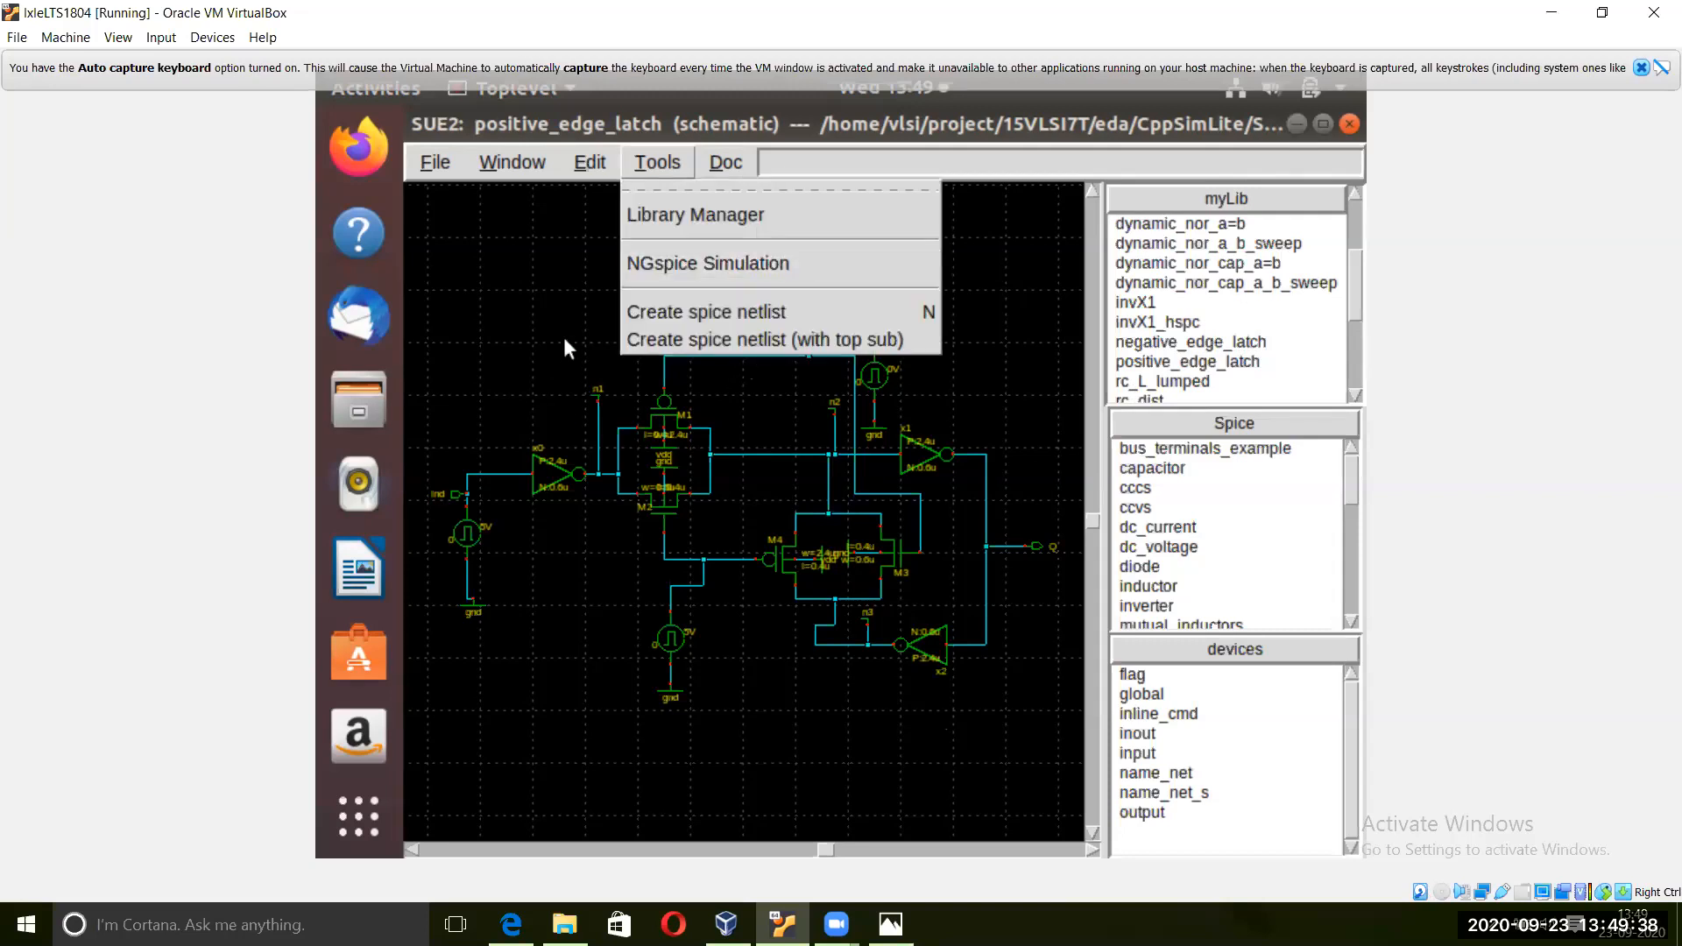
{"action": "key", "text": "Escape"}
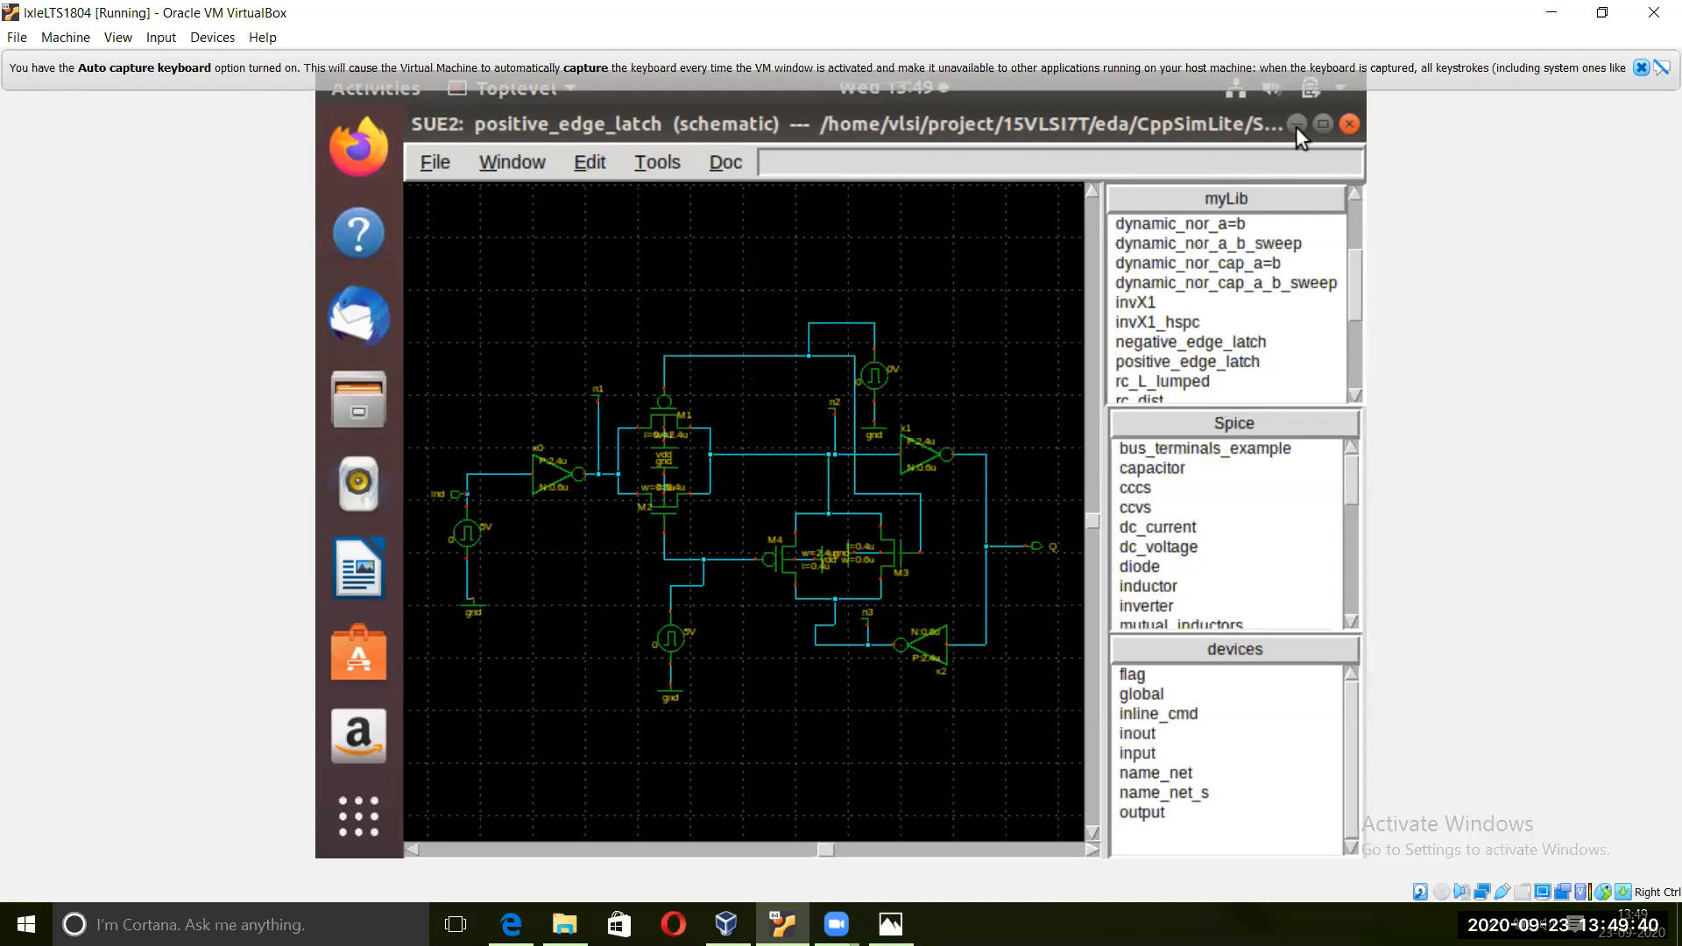
{"action": "key", "text": "alt+Tab"}
{"action": "left_click", "coordinate": [885, 189]}
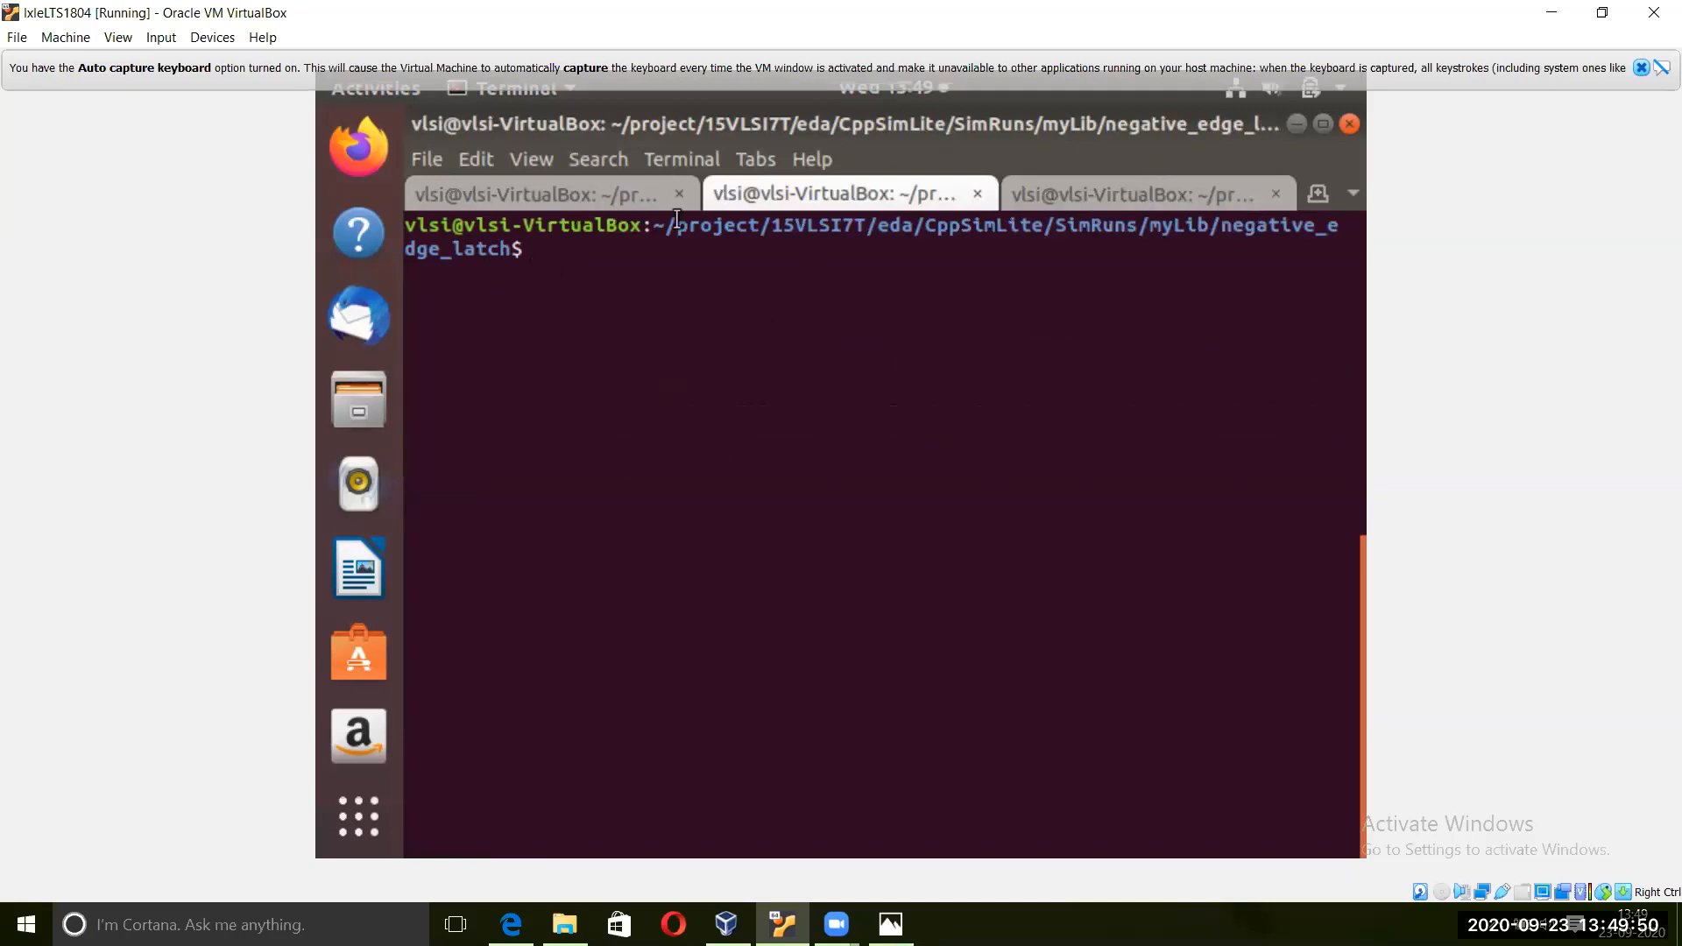
{"action": "key", "text": "ctrl+Page_Down"}
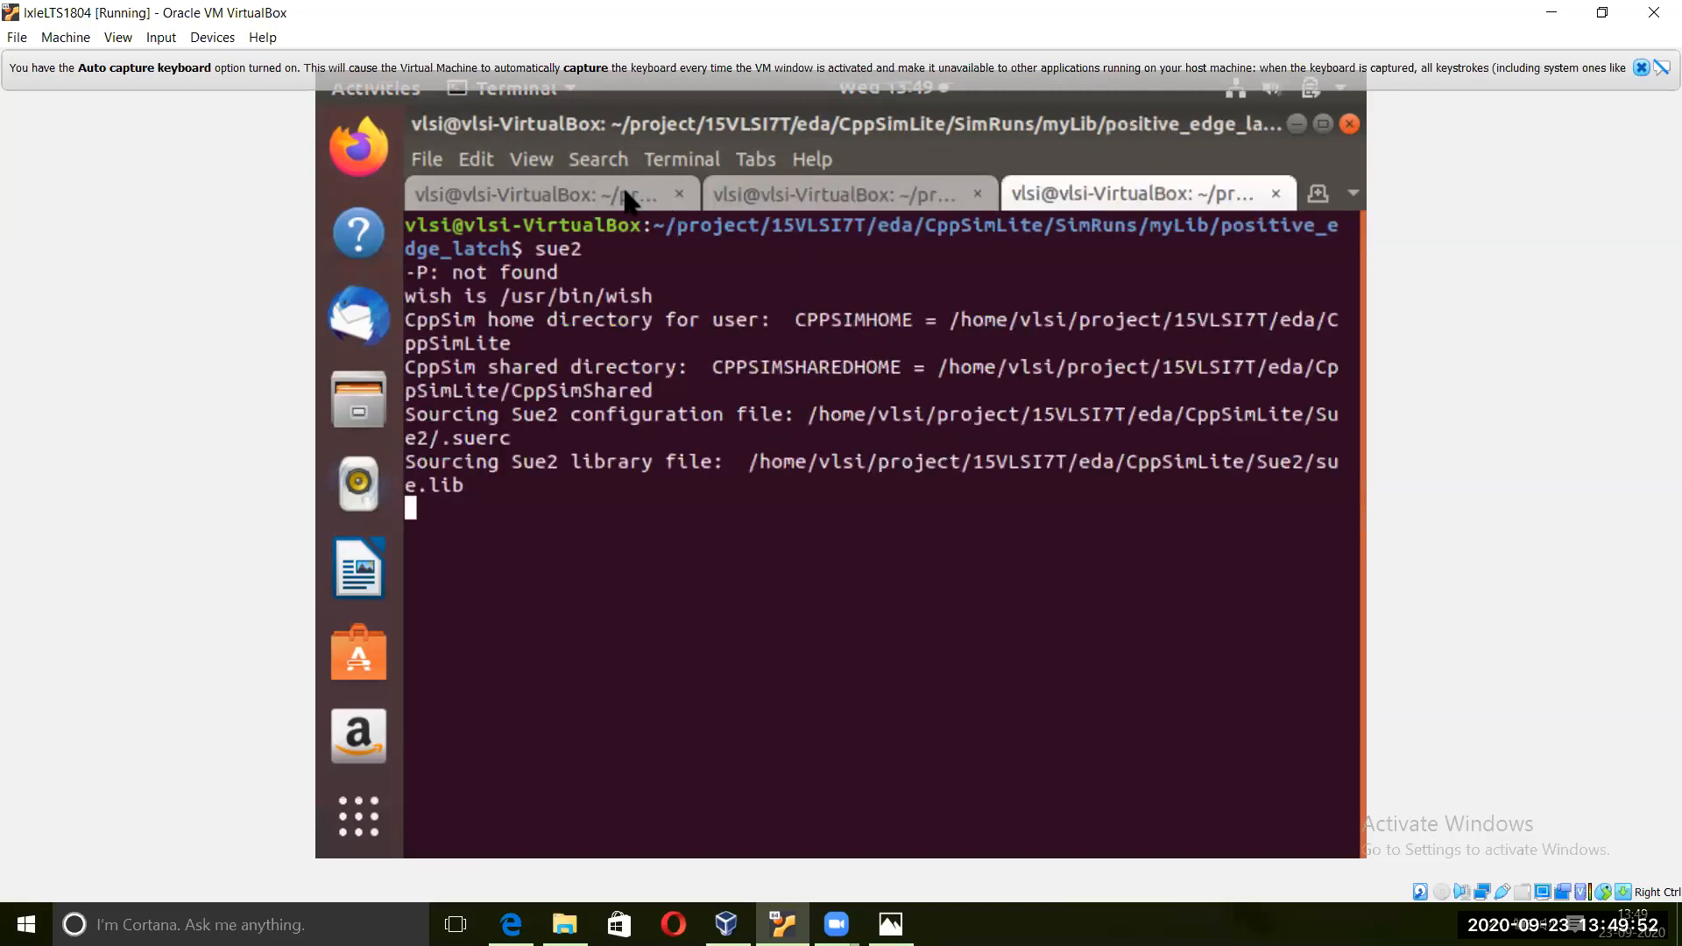
{"action": "left_click", "coordinate": [628, 200]}
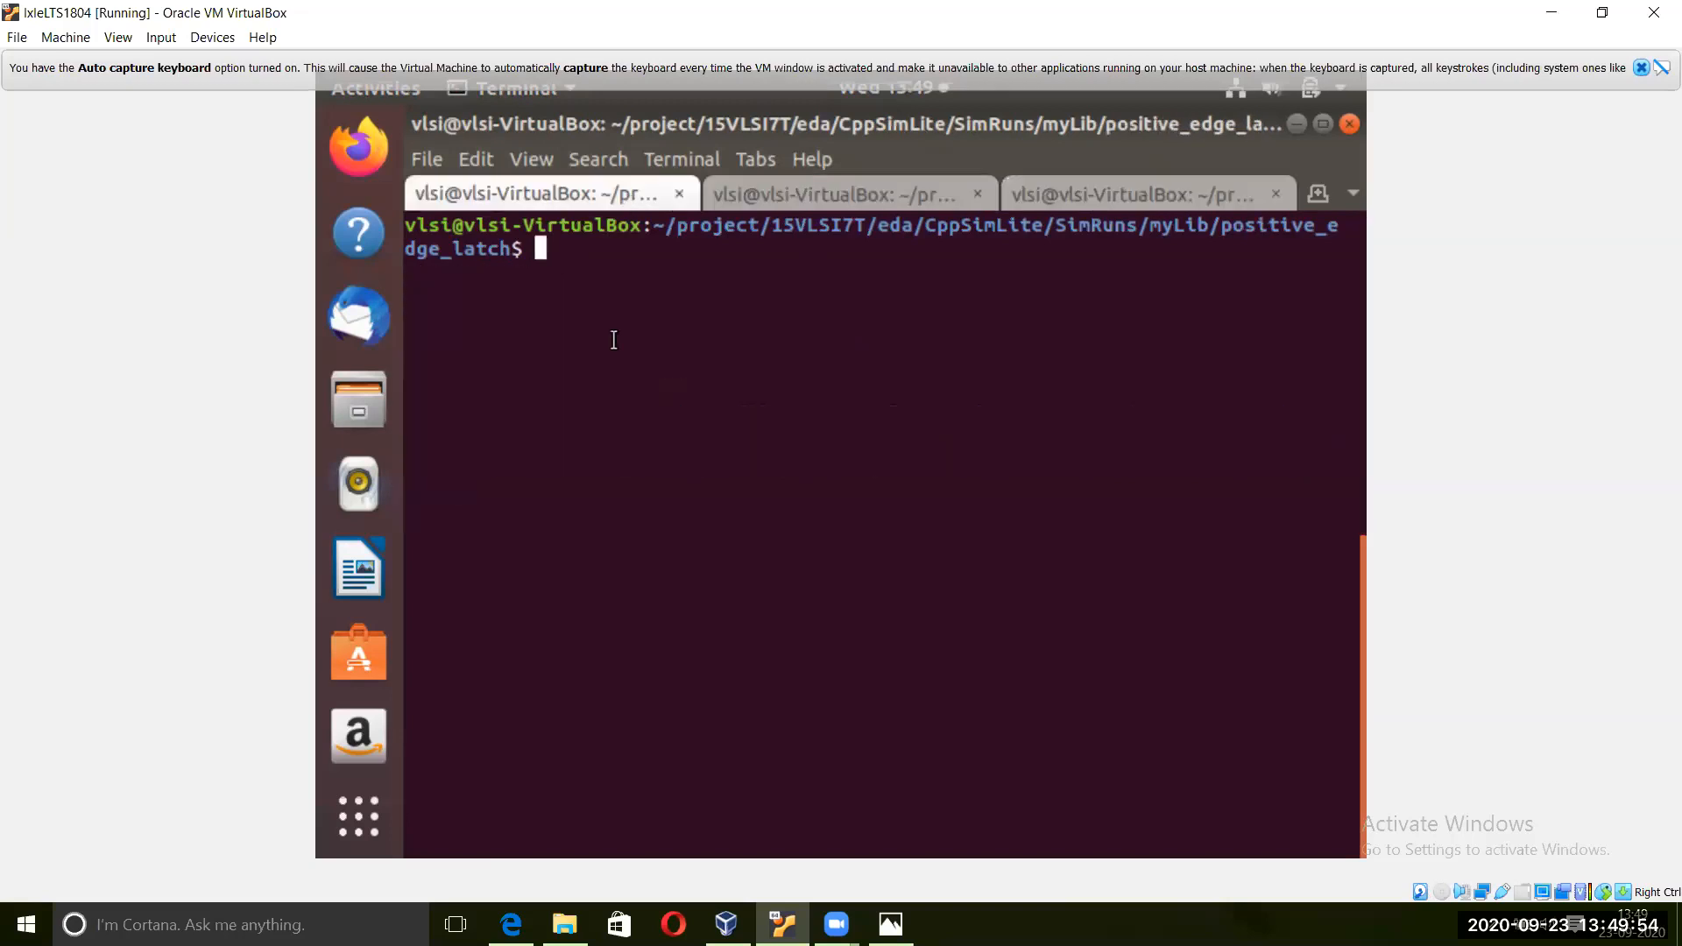
{"action": "type", "text": "clear"}
{"action": "key", "text": "Up"}
{"action": "key", "text": "Up"}
{"action": "key", "text": "Return"}
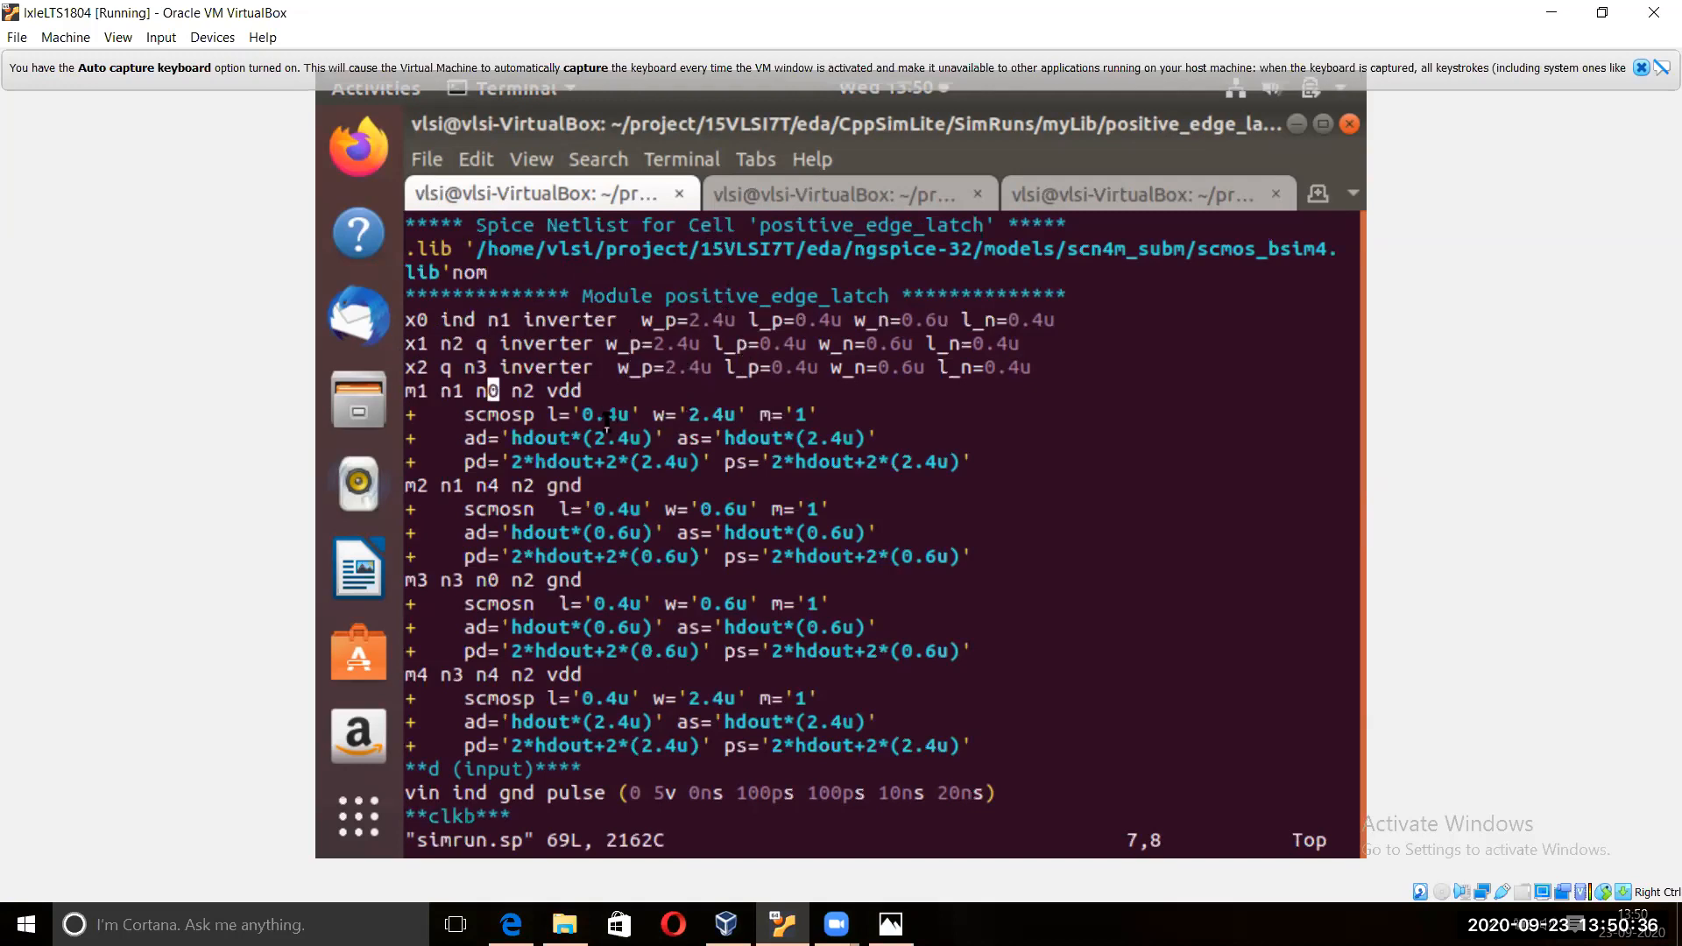
Step: Read the netlist's transistor entries m1 to m4 down to the input and clock pulse sources
{"action": "key", "text": "Down"}
{"action": "key", "text": "Down"}
{"action": "key", "text": "Down"}
{"action": "key", "text": "Down"}
{"action": "key", "text": "Down"}
{"action": "key", "text": "Down"}
{"action": "key", "text": "Down"}
{"action": "key", "text": "Down"}
{"action": "key", "text": "Down"}
{"action": "key", "text": "Down"}
{"action": "key", "text": "Down"}
{"action": "key", "text": "Down"}
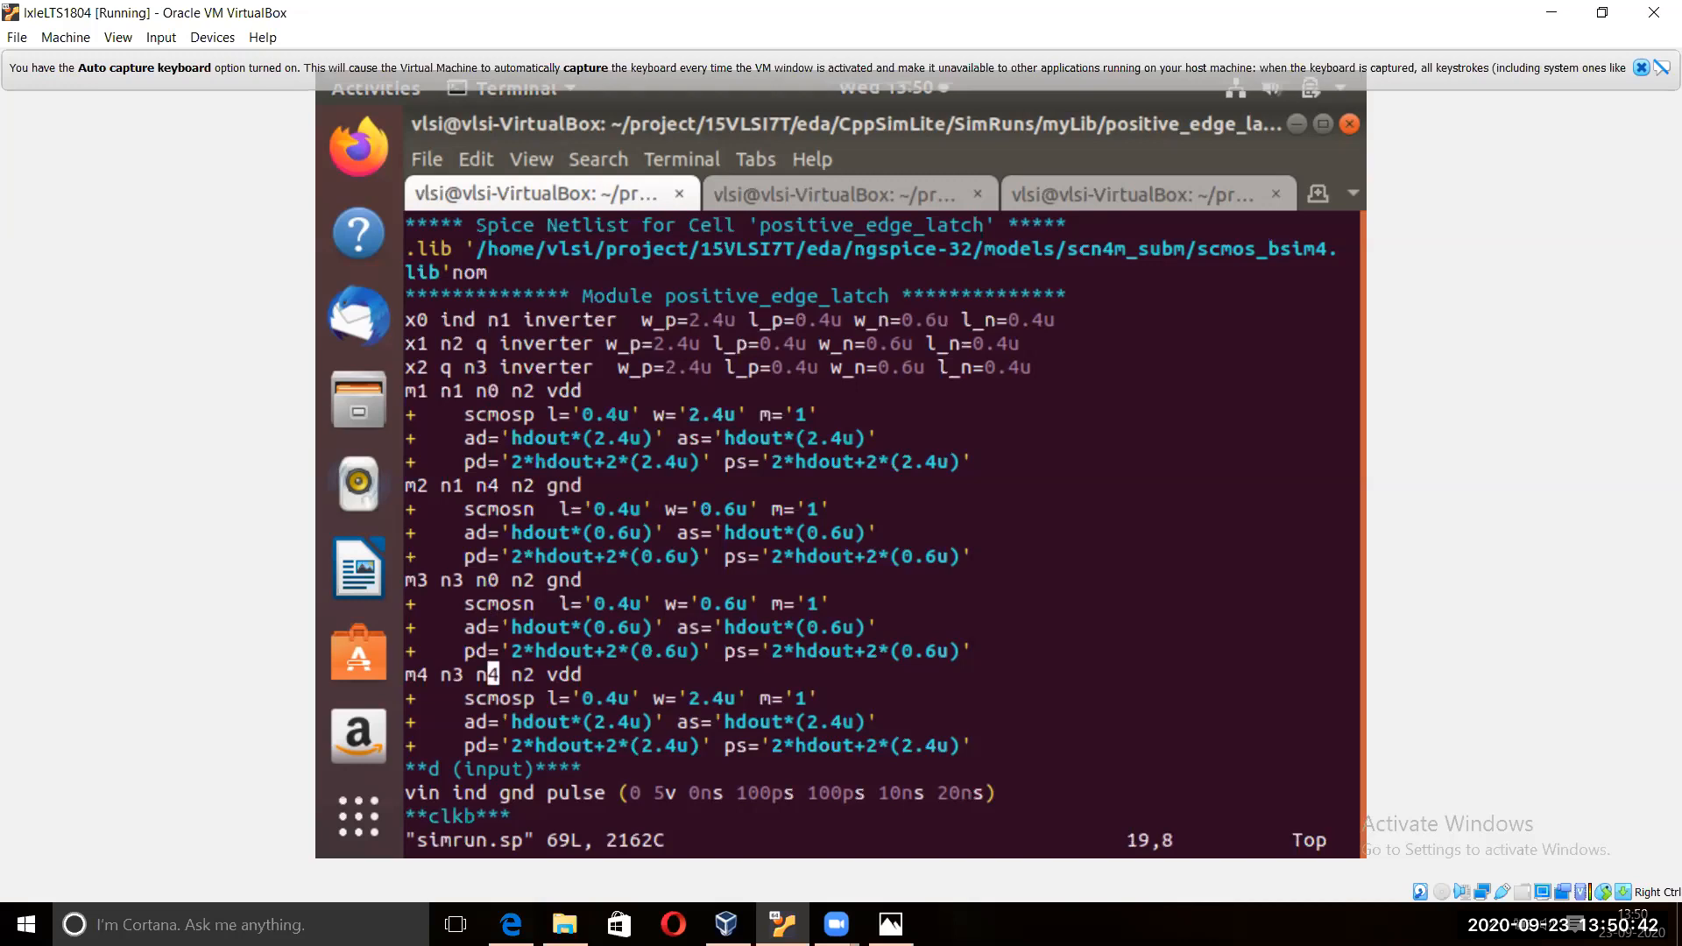
{"action": "key", "text": "Down"}
{"action": "key", "text": "Down"}
{"action": "key", "text": "Down"}
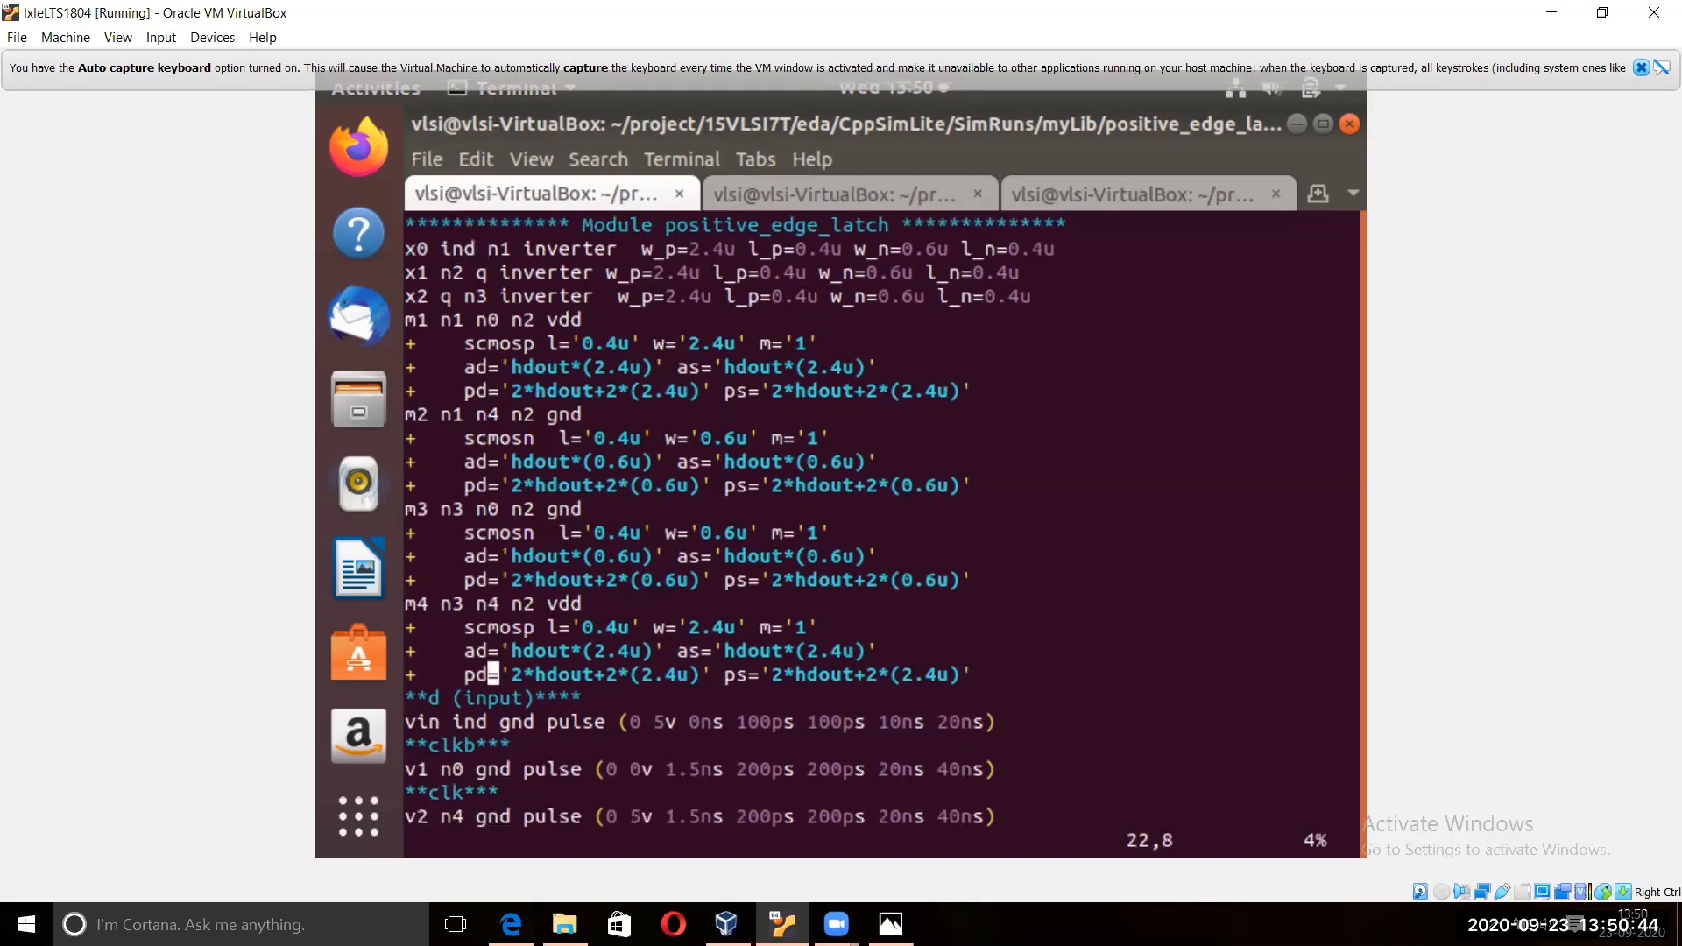
{"action": "key", "text": "Down"}
{"action": "key", "text": "Down"}
{"action": "key", "text": "Down"}
{"action": "key", "text": "Down"}
{"action": "key", "text": "Down"}
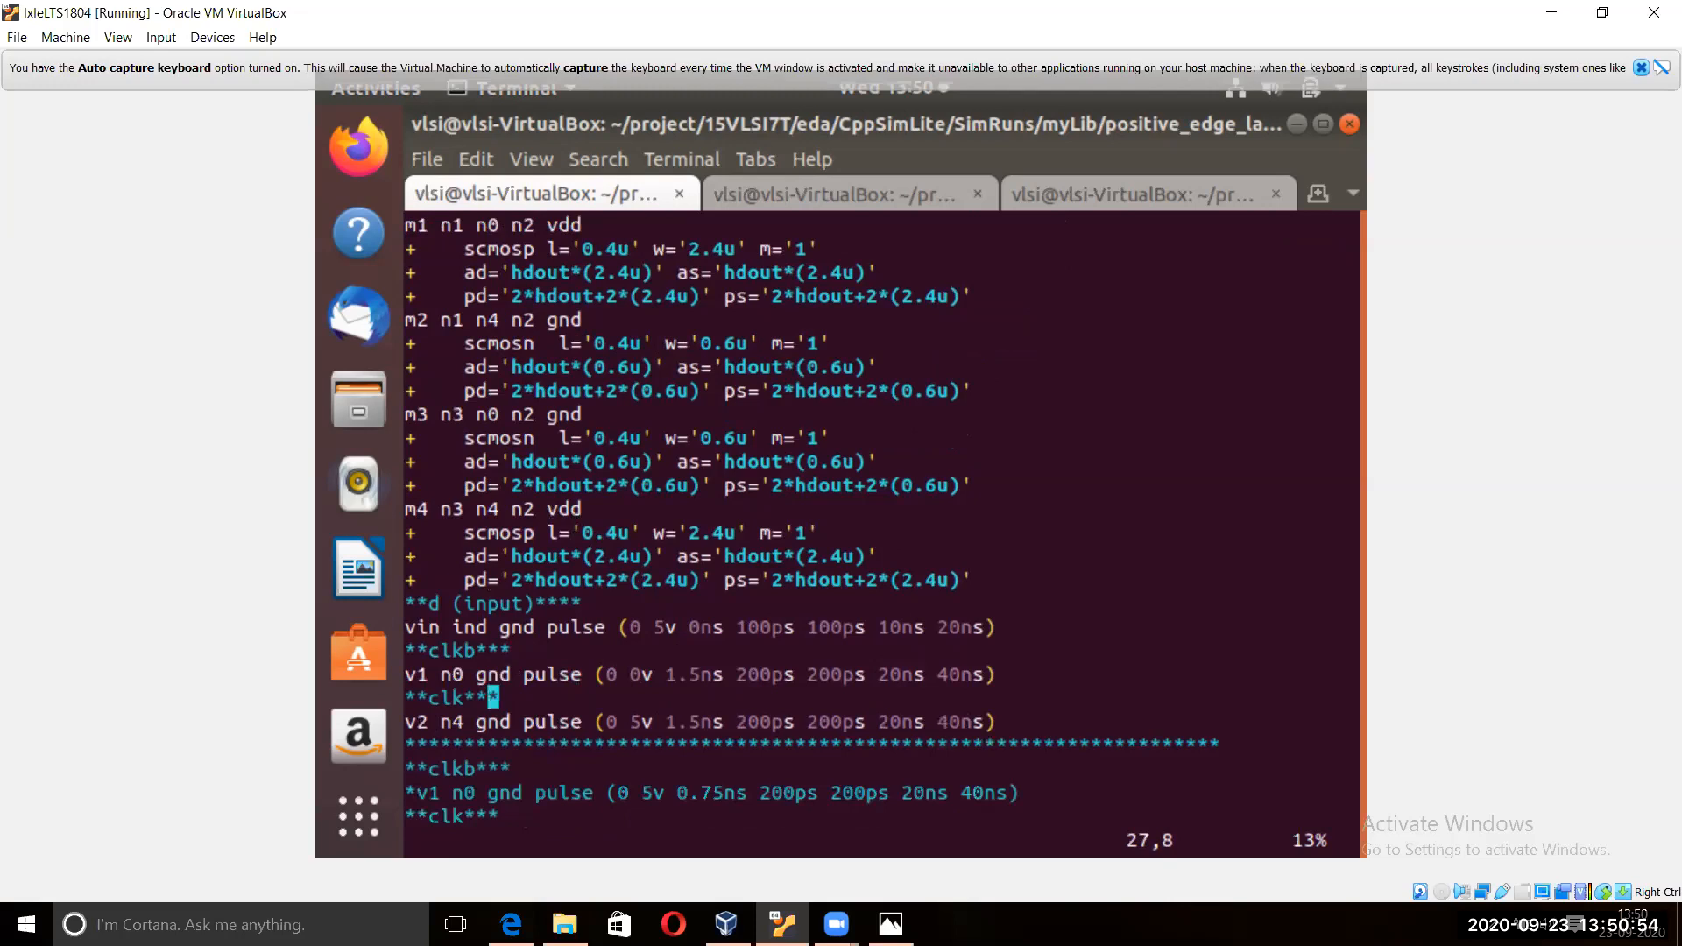
Step: Go back over the netlist from the clock sources up to the m1 transistor definition
{"action": "key", "text": "Up"}
{"action": "key", "text": "Up"}
{"action": "key", "text": "Up"}
{"action": "key", "text": "Up"}
{"action": "key", "text": "Up"}
{"action": "key", "text": "Up"}
{"action": "key", "text": "Up"}
{"action": "key", "text": "Up"}
{"action": "key", "text": "Up"}
{"action": "key", "text": "Up"}
{"action": "key", "text": "Up"}
{"action": "key", "text": "Up"}
{"action": "key", "text": "Up"}
{"action": "key", "text": "Up"}
{"action": "key", "text": "Up"}
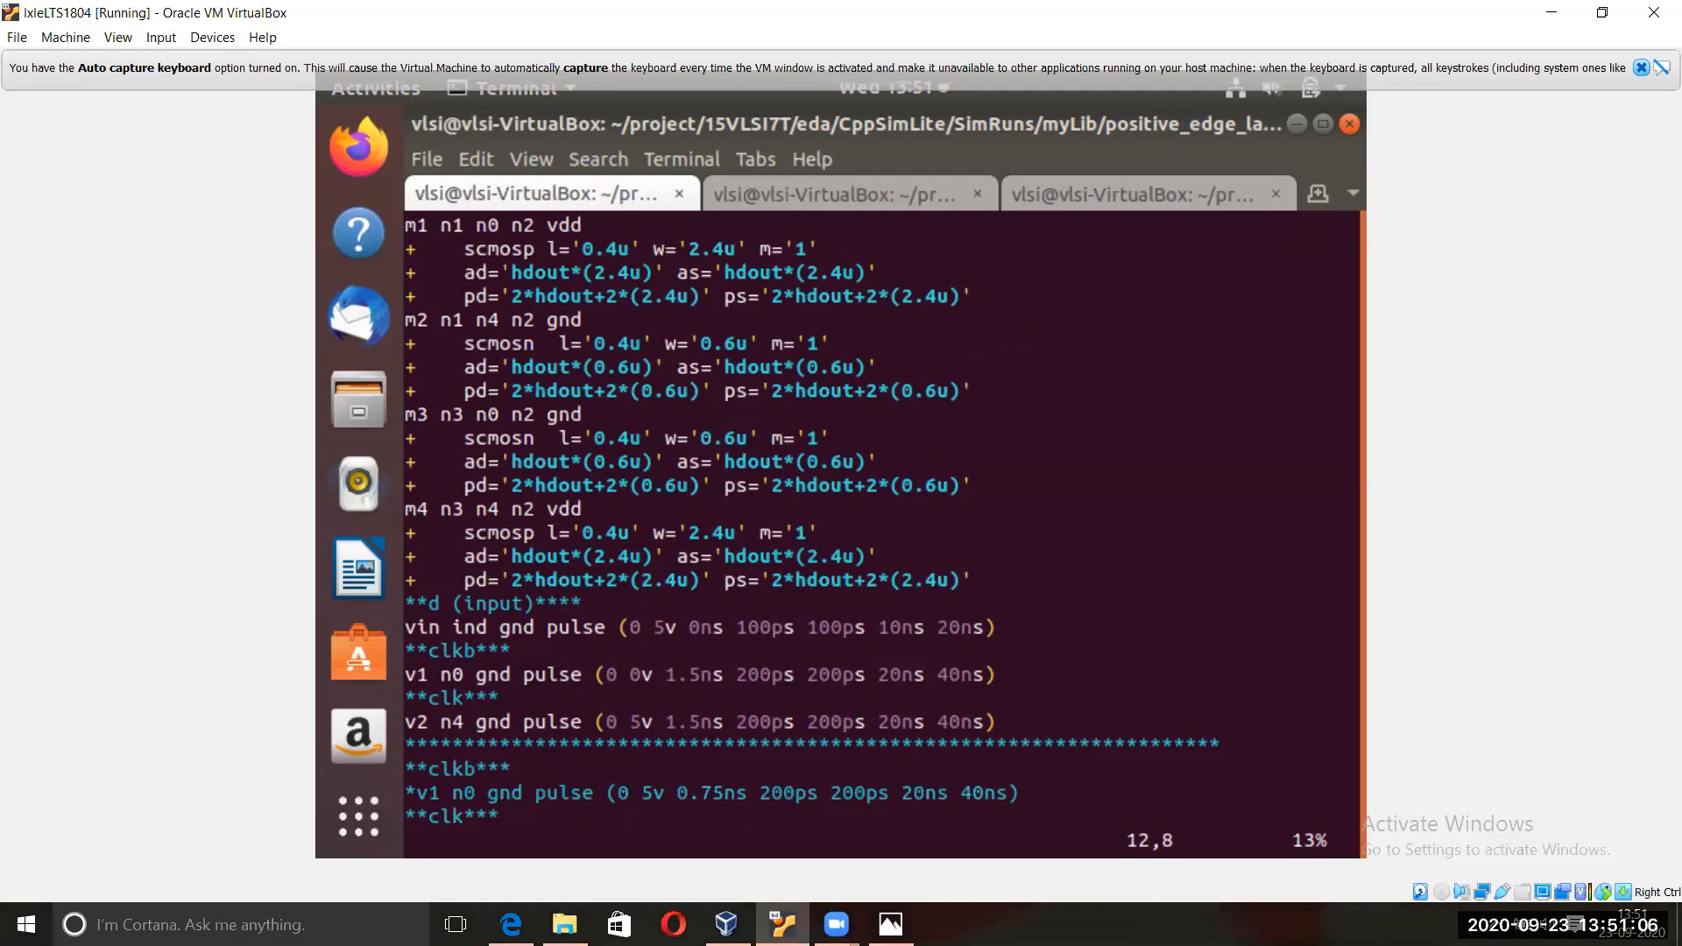
{"action": "key", "text": "Up"}
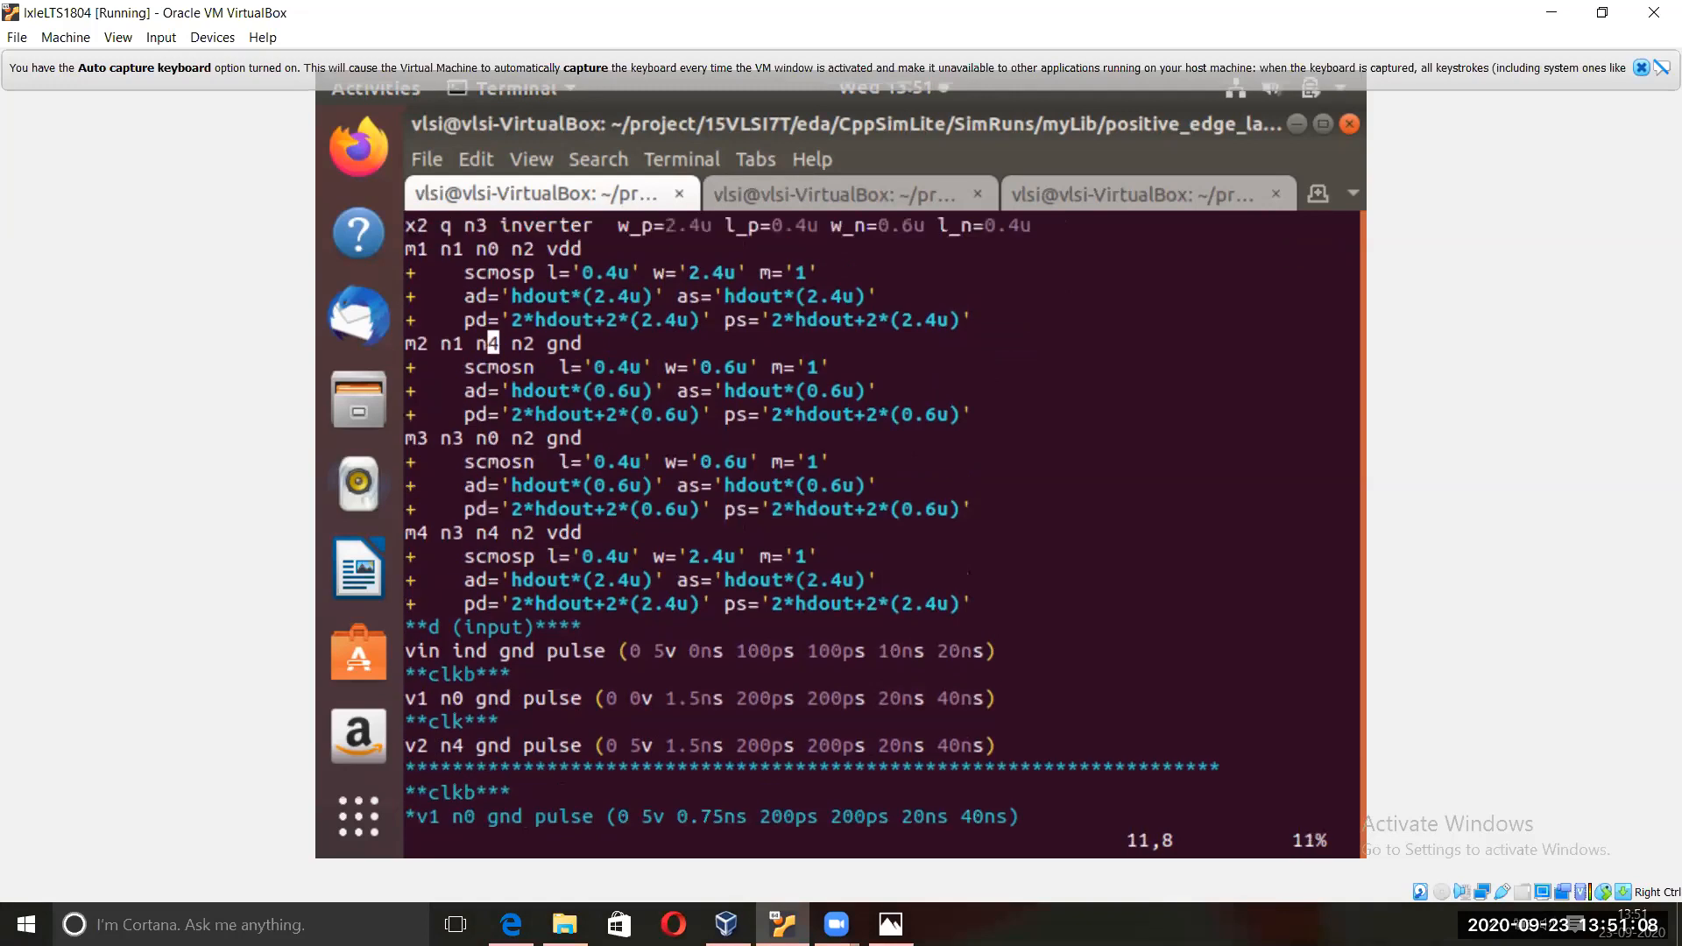
{"action": "key", "text": "Up"}
{"action": "key", "text": "Up"}
{"action": "key", "text": "Up"}
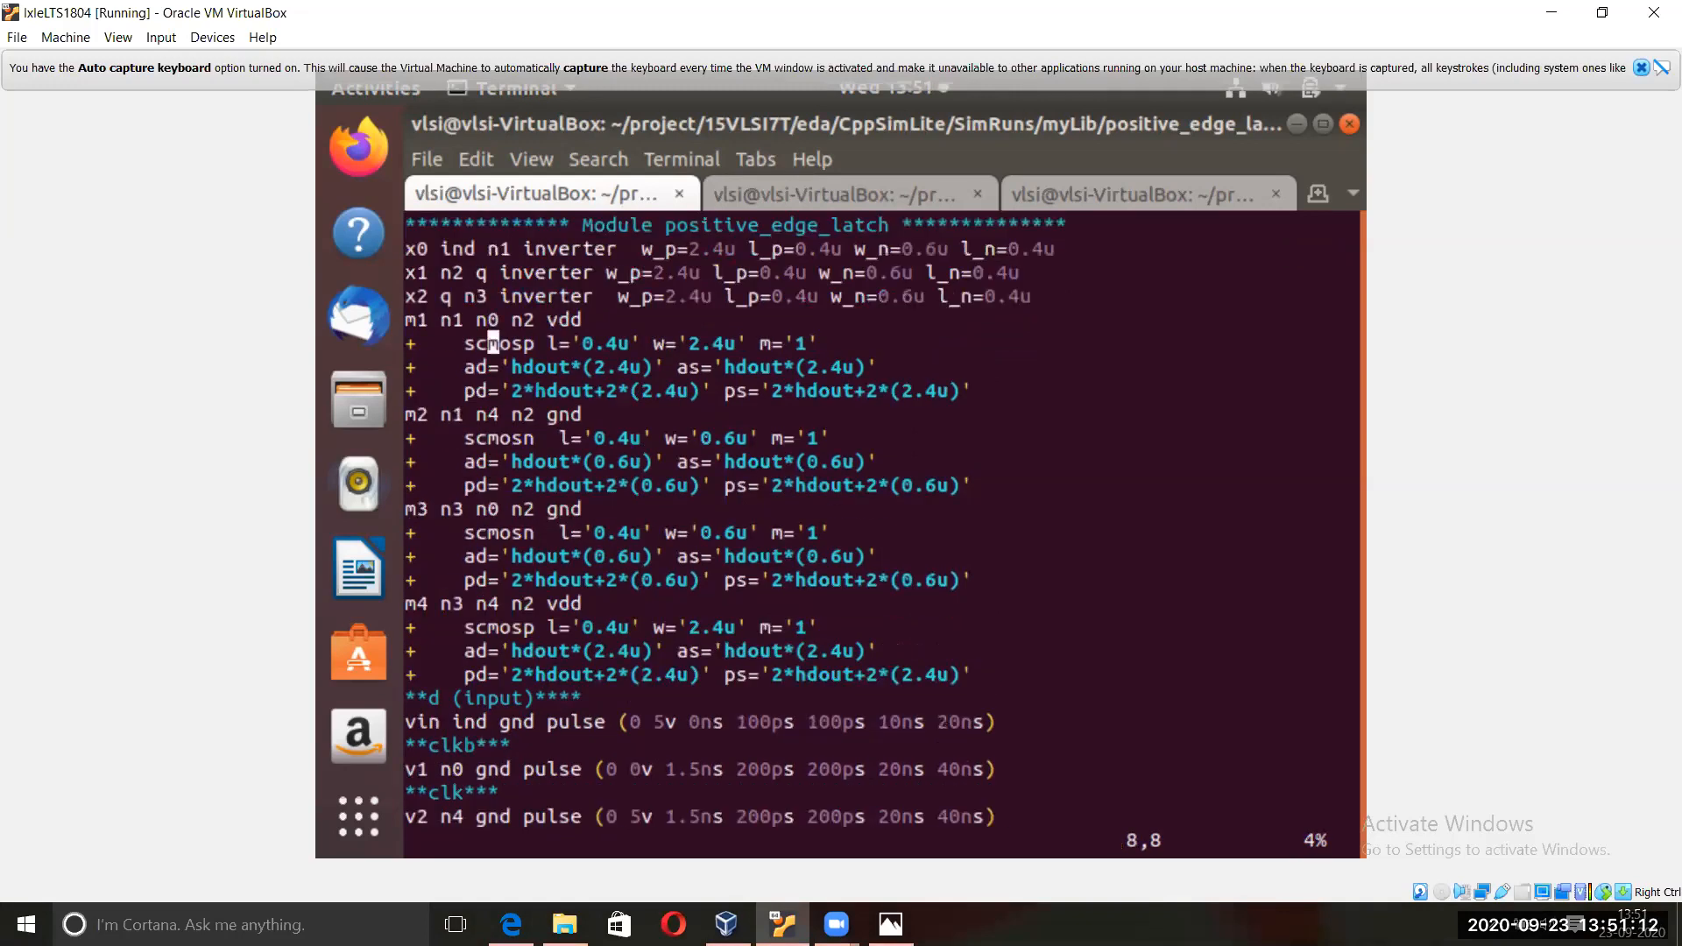
Step: Examine the vin, v1 (clkb) and v2 (clk) pulse source definitions below the transistor entries
{"action": "key", "text": "Down"}
{"action": "key", "text": "Down"}
{"action": "key", "text": "Down"}
{"action": "key", "text": "Down"}
{"action": "key", "text": "Down"}
{"action": "key", "text": "Down"}
{"action": "key", "text": "Down"}
{"action": "key", "text": "Down"}
{"action": "key", "text": "Down"}
{"action": "key", "text": "Down"}
{"action": "key", "text": "Down"}
{"action": "key", "text": "Down"}
{"action": "key", "text": "Down"}
{"action": "key", "text": "Down"}
{"action": "key", "text": "Down"}
{"action": "key", "text": "Down"}
{"action": "key", "text": "Down"}
{"action": "key", "text": "Down"}
{"action": "key", "text": "Down"}
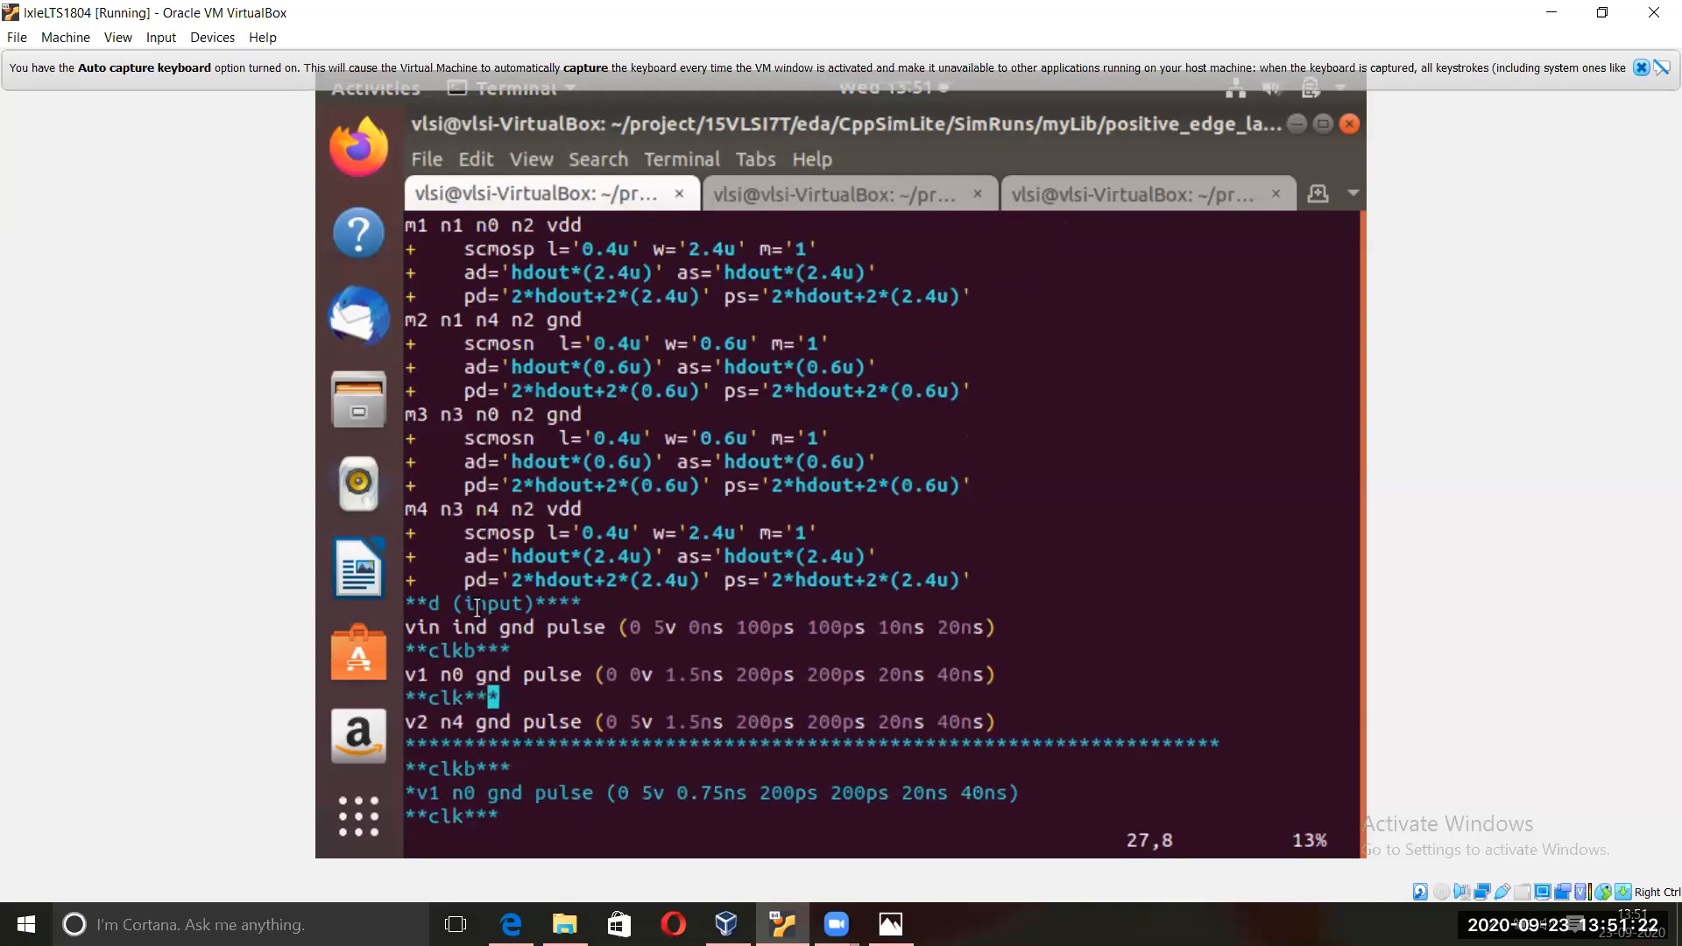
{"action": "key", "text": "Down"}
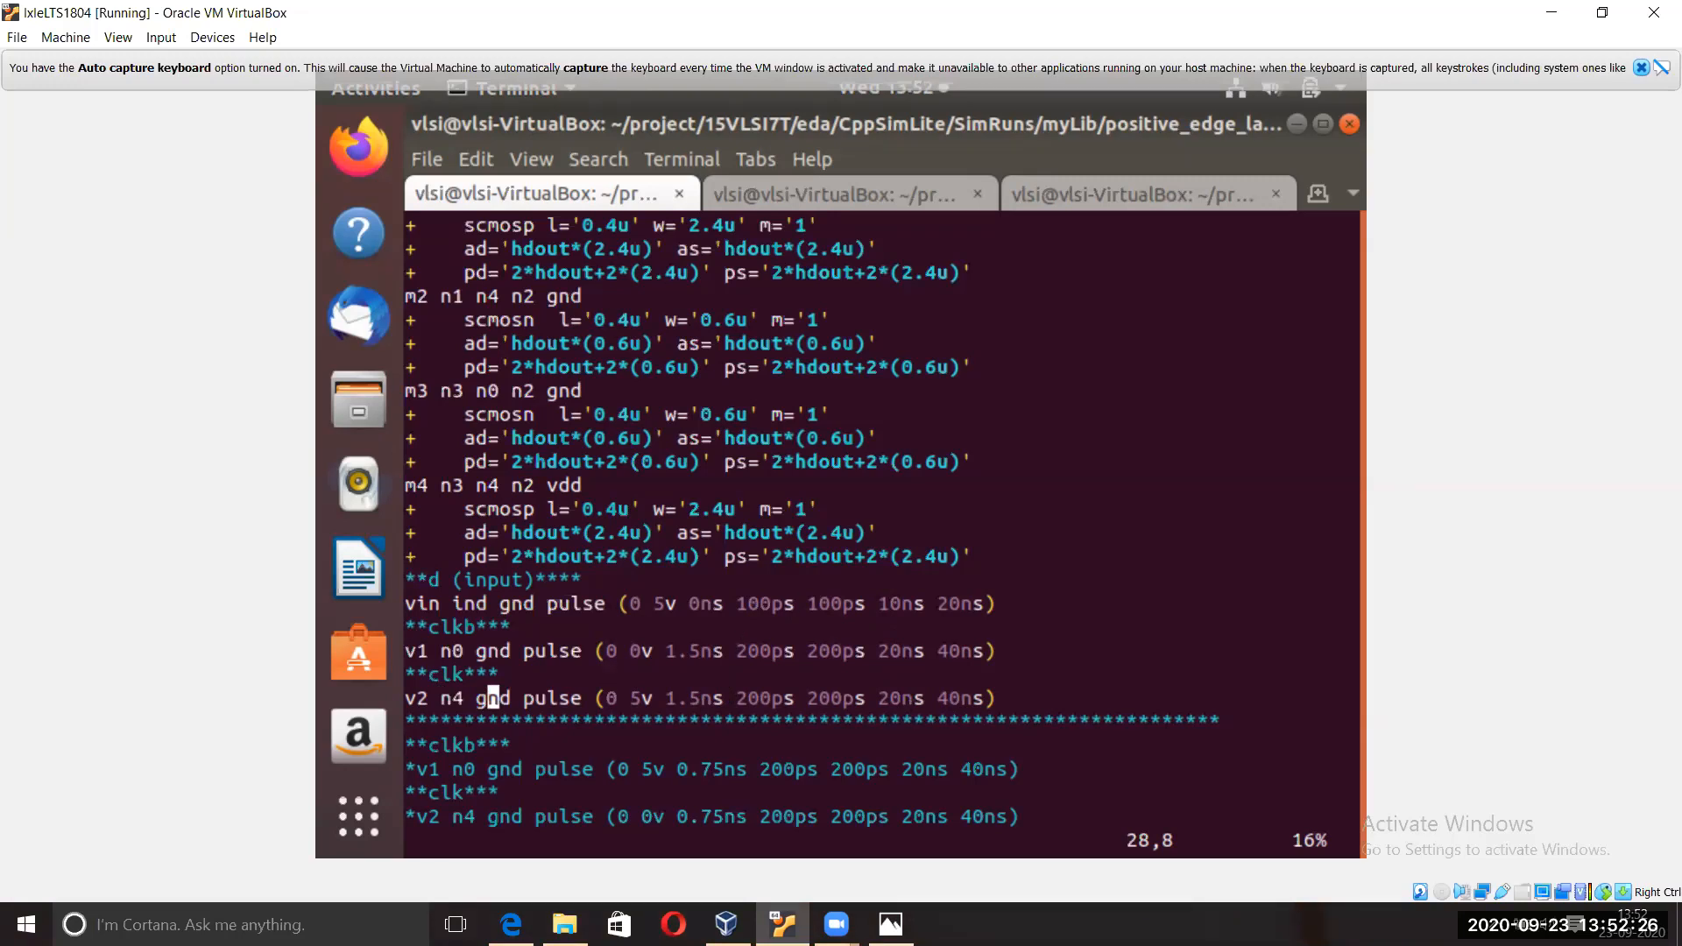
Step: Review the commented-out alternative v1 and v2 clock sources above the inverter module
{"action": "key", "text": "Down"}
{"action": "key", "text": "Down"}
{"action": "key", "text": "Down"}
{"action": "key", "text": "Down"}
{"action": "key", "text": "Down"}
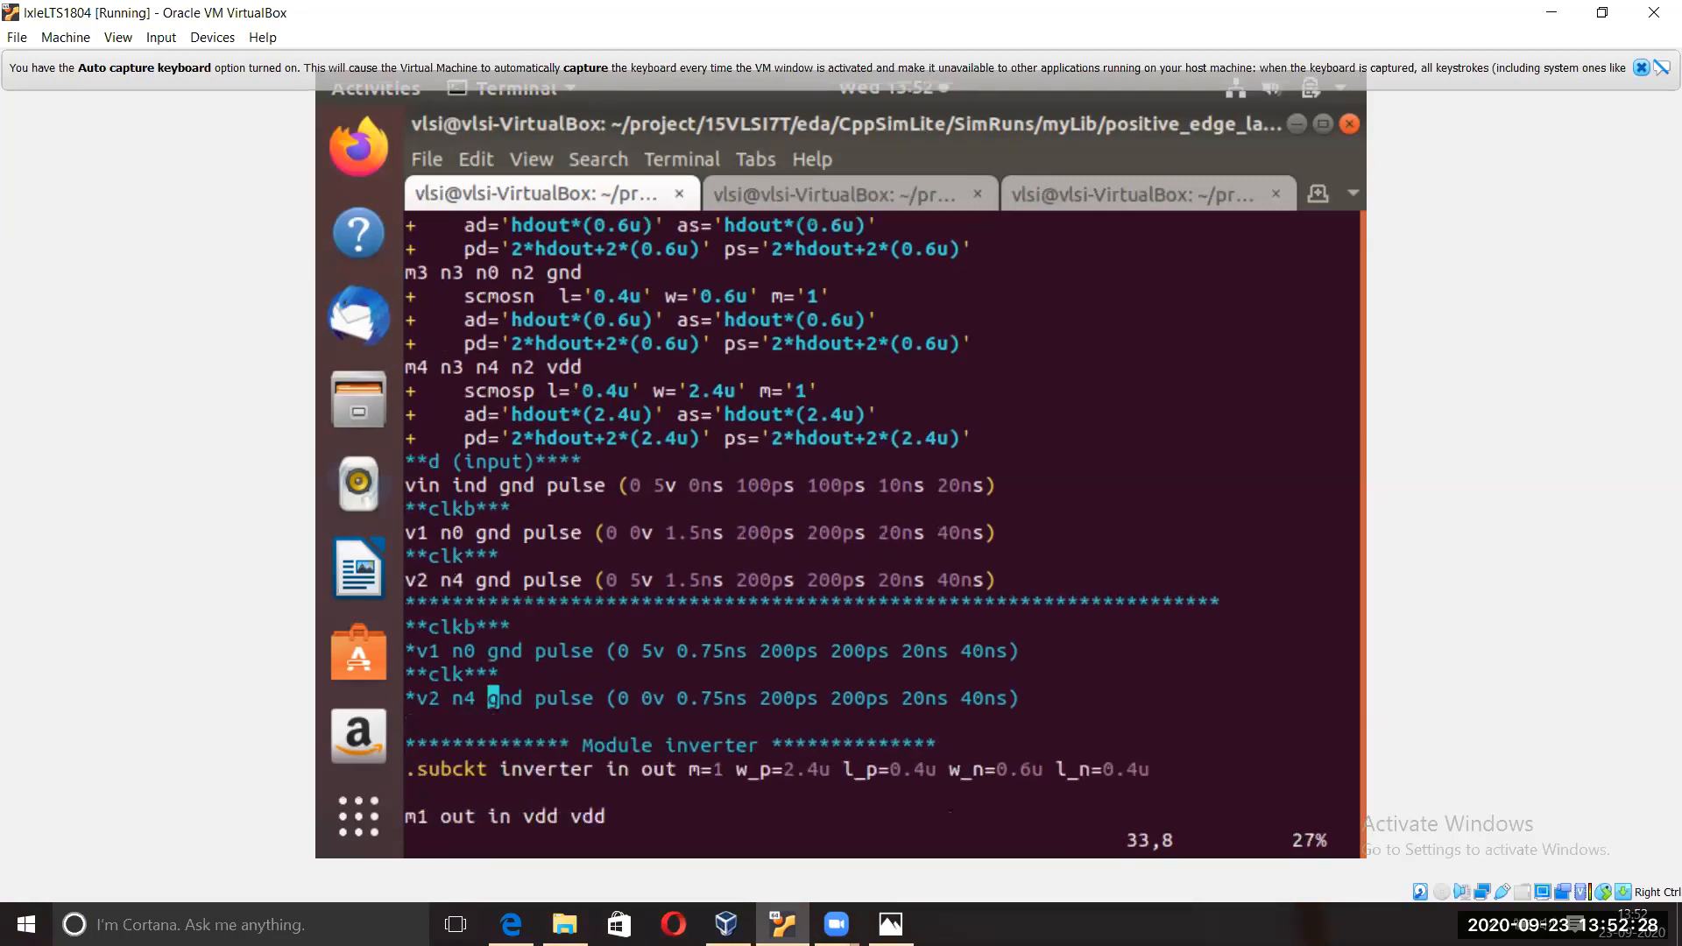
Step: Read the inverter module's .subckt line and its m1 and m0 transistor definitions in the netlist
{"action": "key", "text": "Down"}
{"action": "key", "text": "Down"}
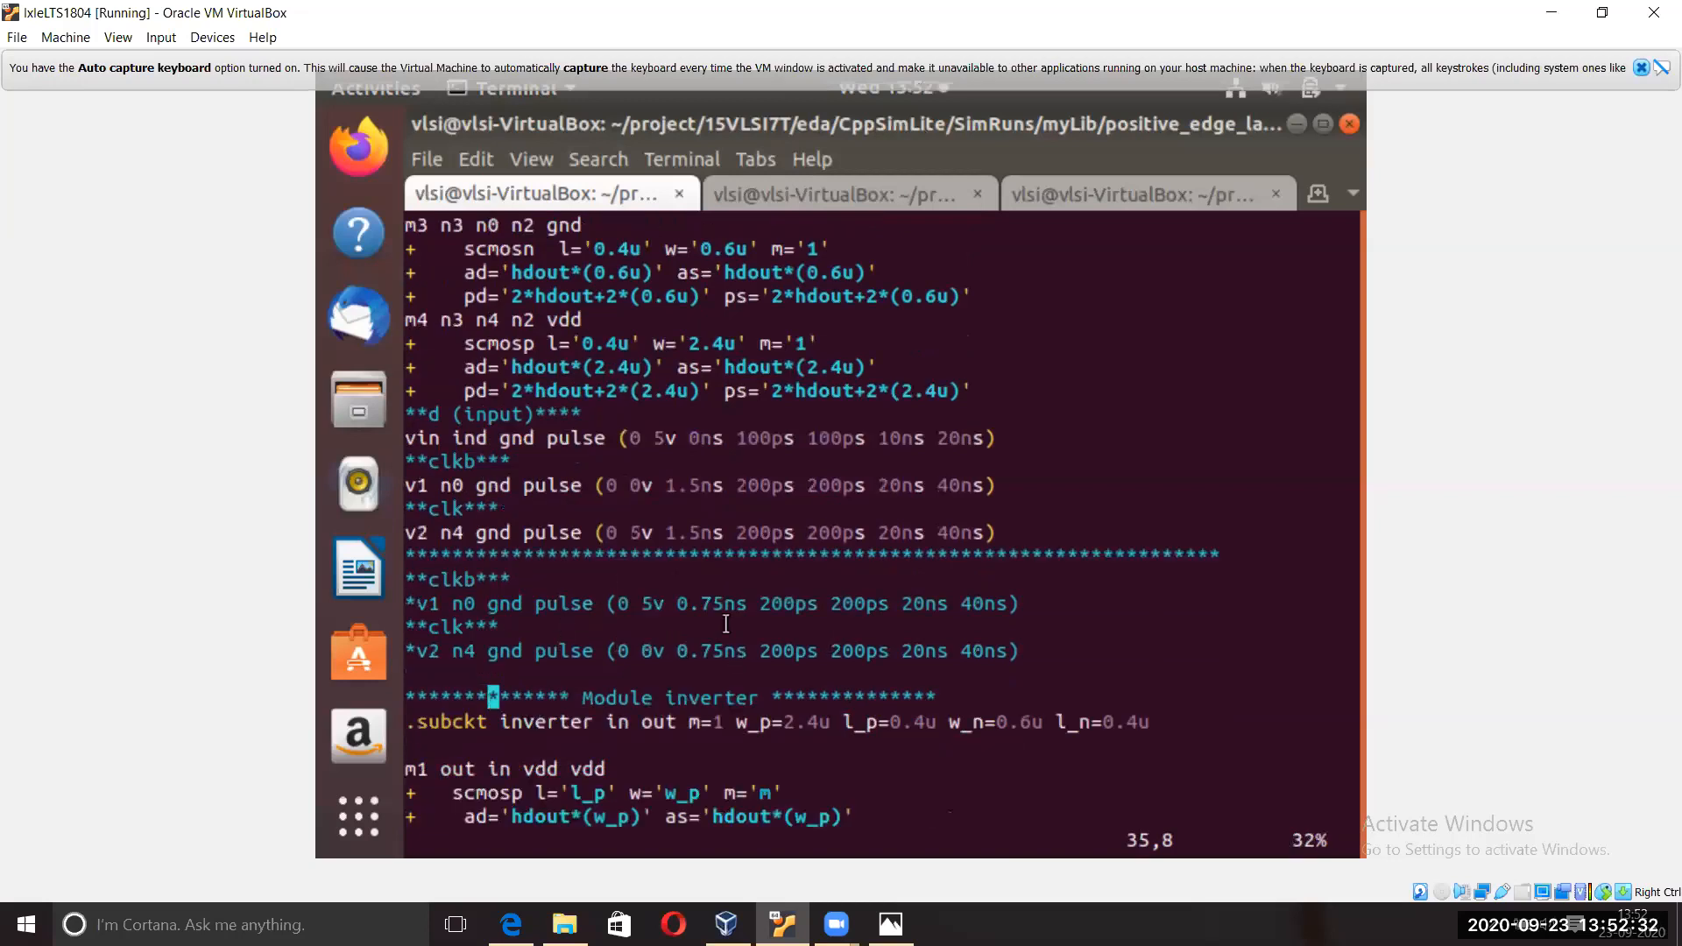
{"action": "key", "text": "Down"}
{"action": "key", "text": "Down"}
{"action": "key", "text": "Down"}
{"action": "key", "text": "Down"}
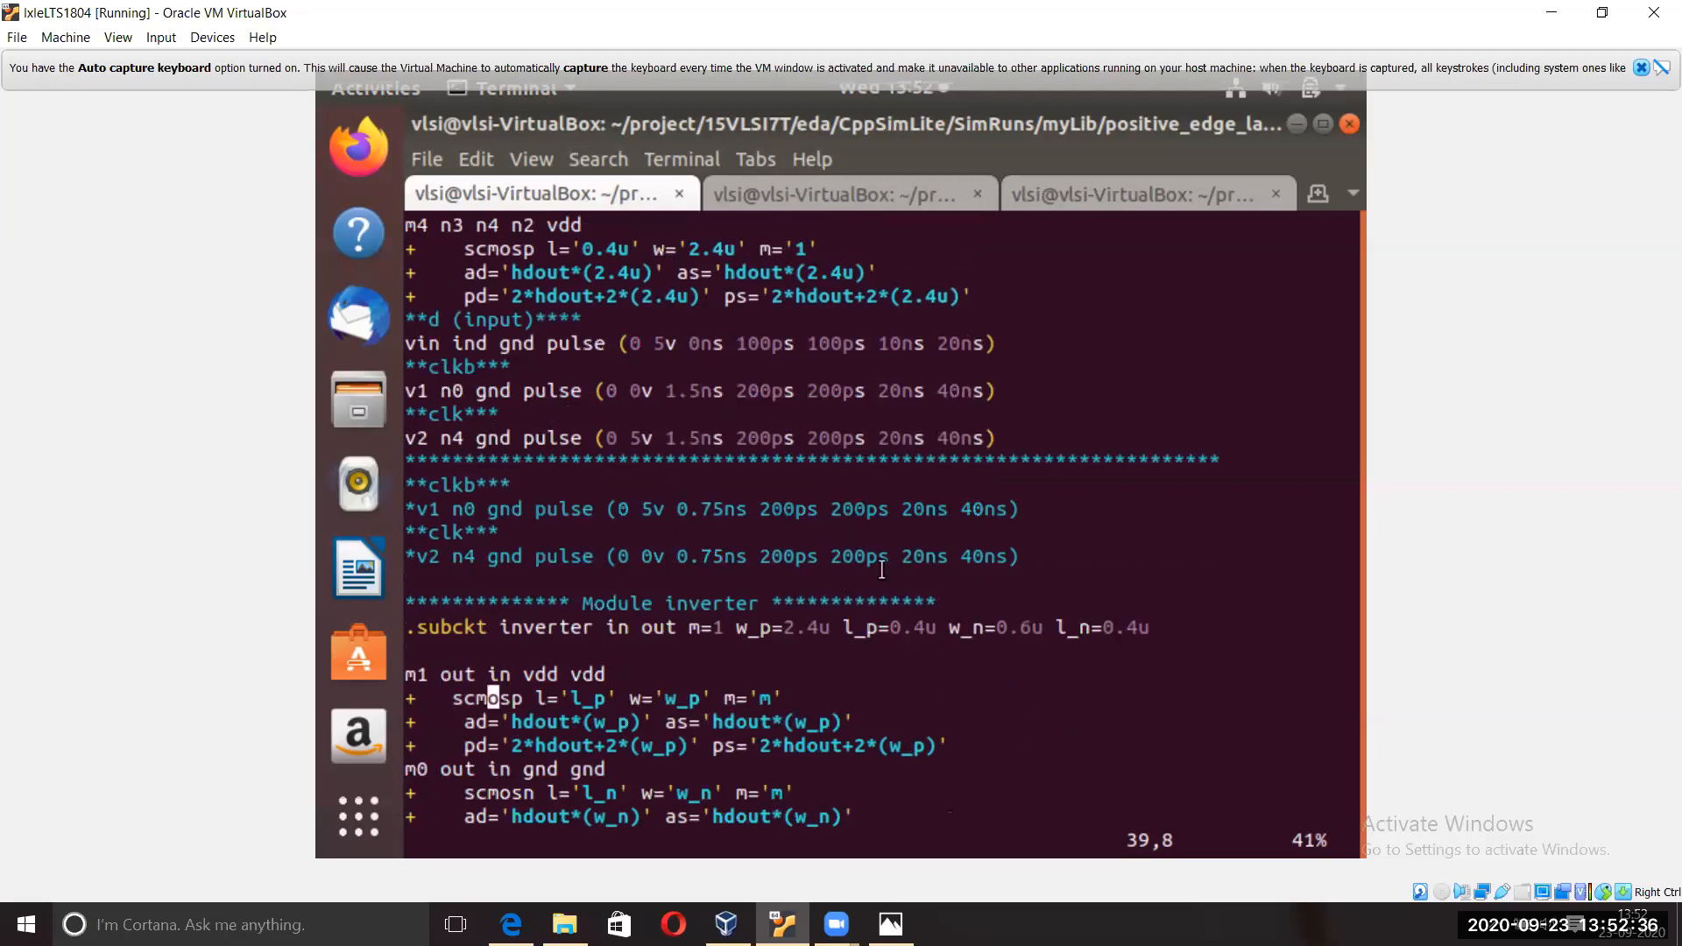
{"action": "key", "text": "Down"}
{"action": "key", "text": "Down"}
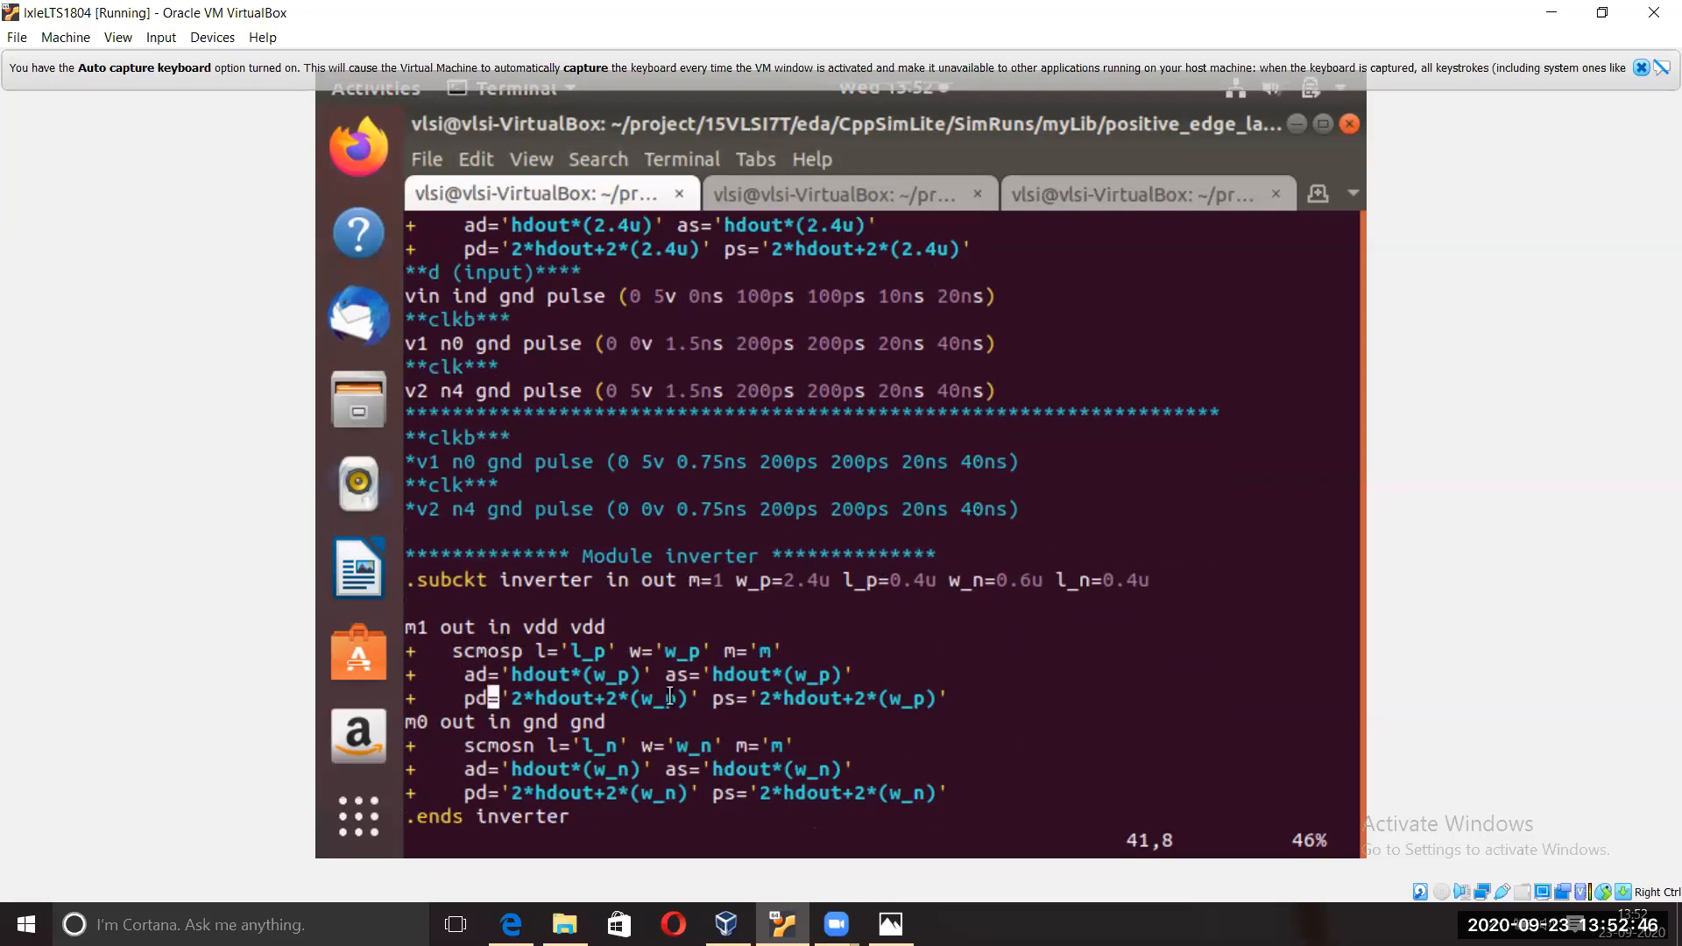
{"action": "key", "text": "Down"}
{"action": "key", "text": "Down"}
{"action": "key", "text": "Down"}
{"action": "key", "text": "Down"}
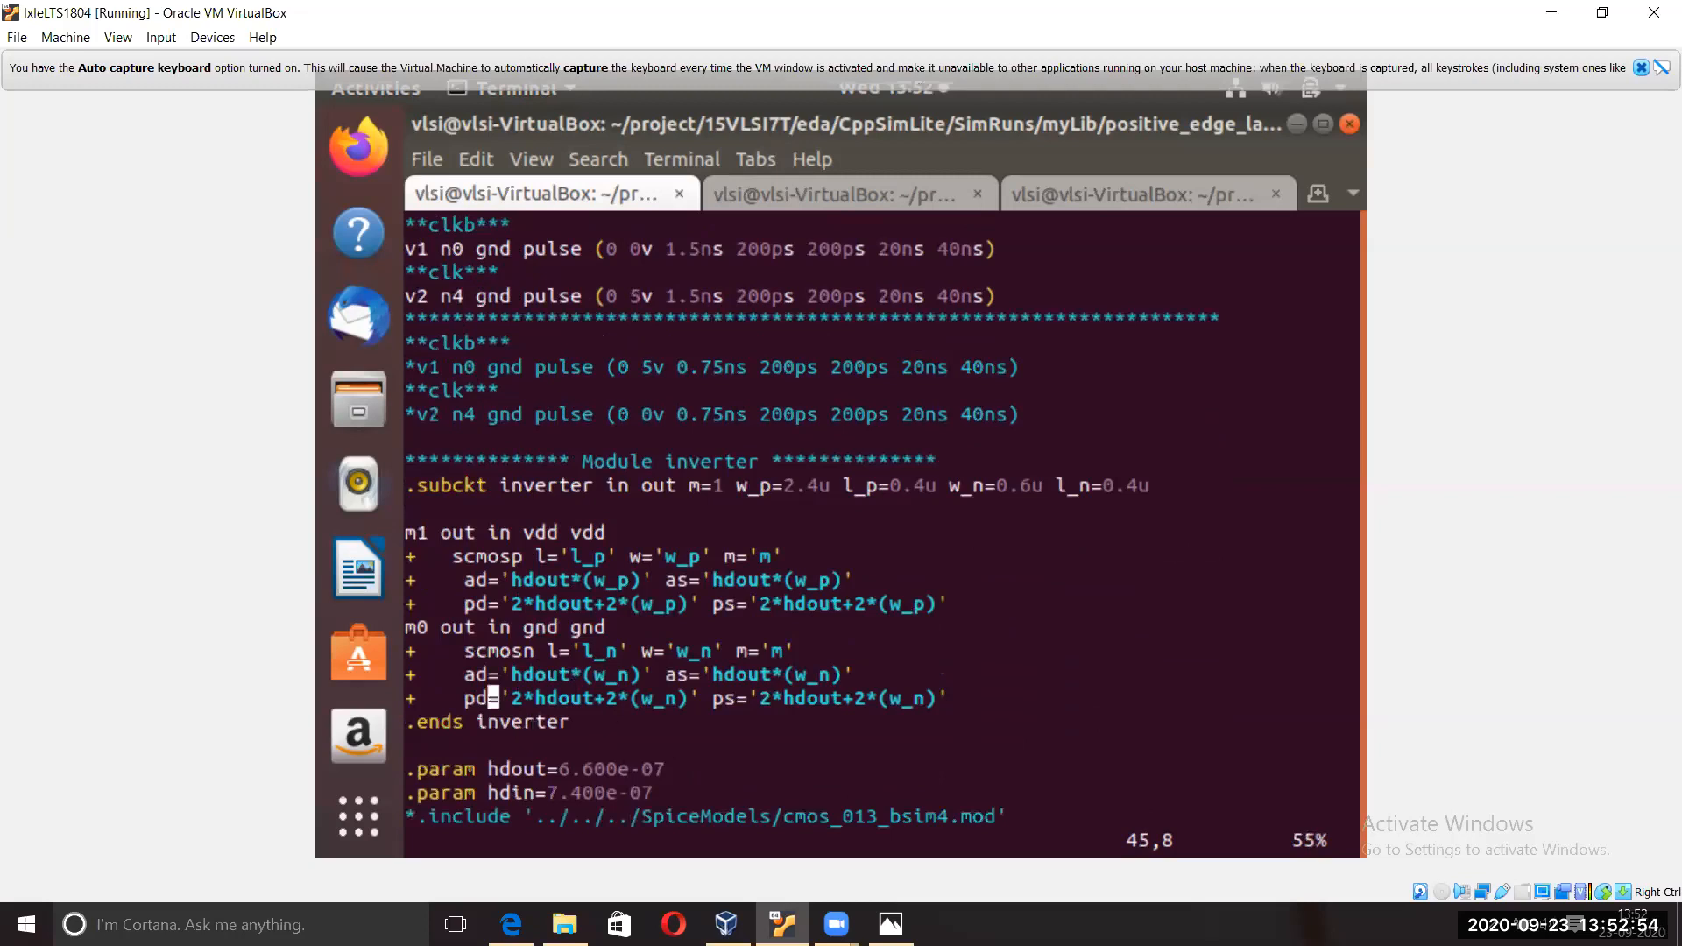
Step: Read the parameters, commented model includes, supply, options and .tran lines down to the control block's run command
{"action": "key", "text": "Down"}
{"action": "key", "text": "Down"}
{"action": "key", "text": "Down"}
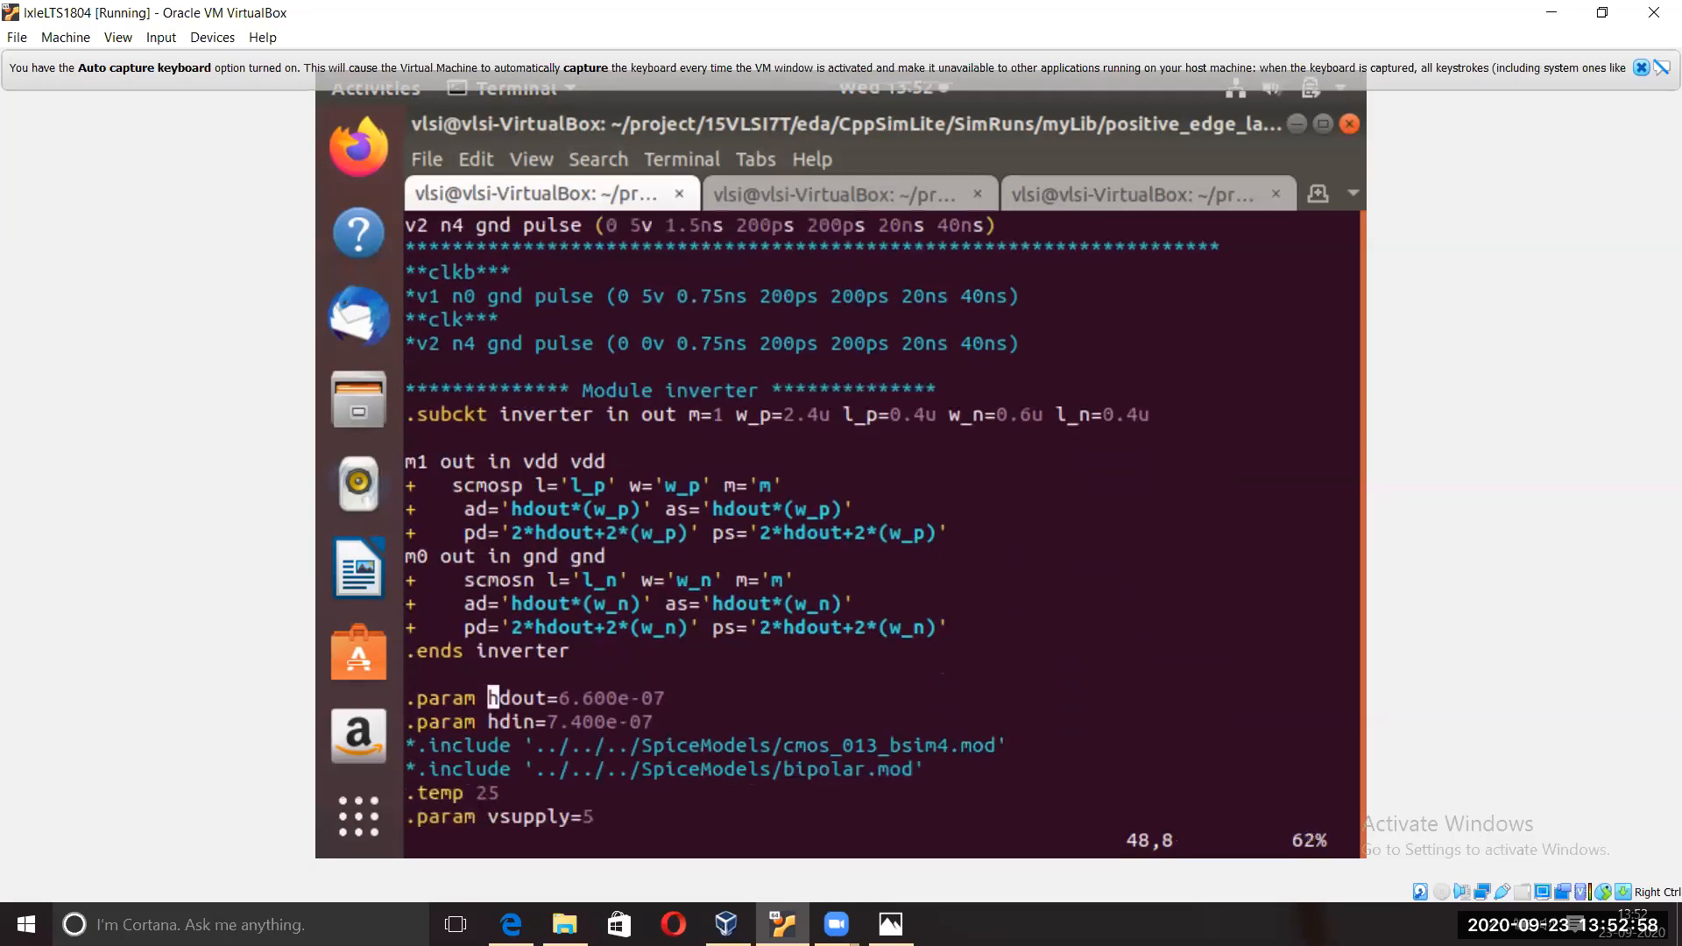
{"action": "key", "text": "Down"}
{"action": "key", "text": "Down"}
{"action": "key", "text": "Down"}
{"action": "key", "text": "Down"}
{"action": "key", "text": "Down"}
{"action": "key", "text": "Down"}
{"action": "key", "text": "Down"}
{"action": "key", "text": "Down"}
{"action": "key", "text": "Down"}
{"action": "key", "text": "Down"}
{"action": "key", "text": "Down"}
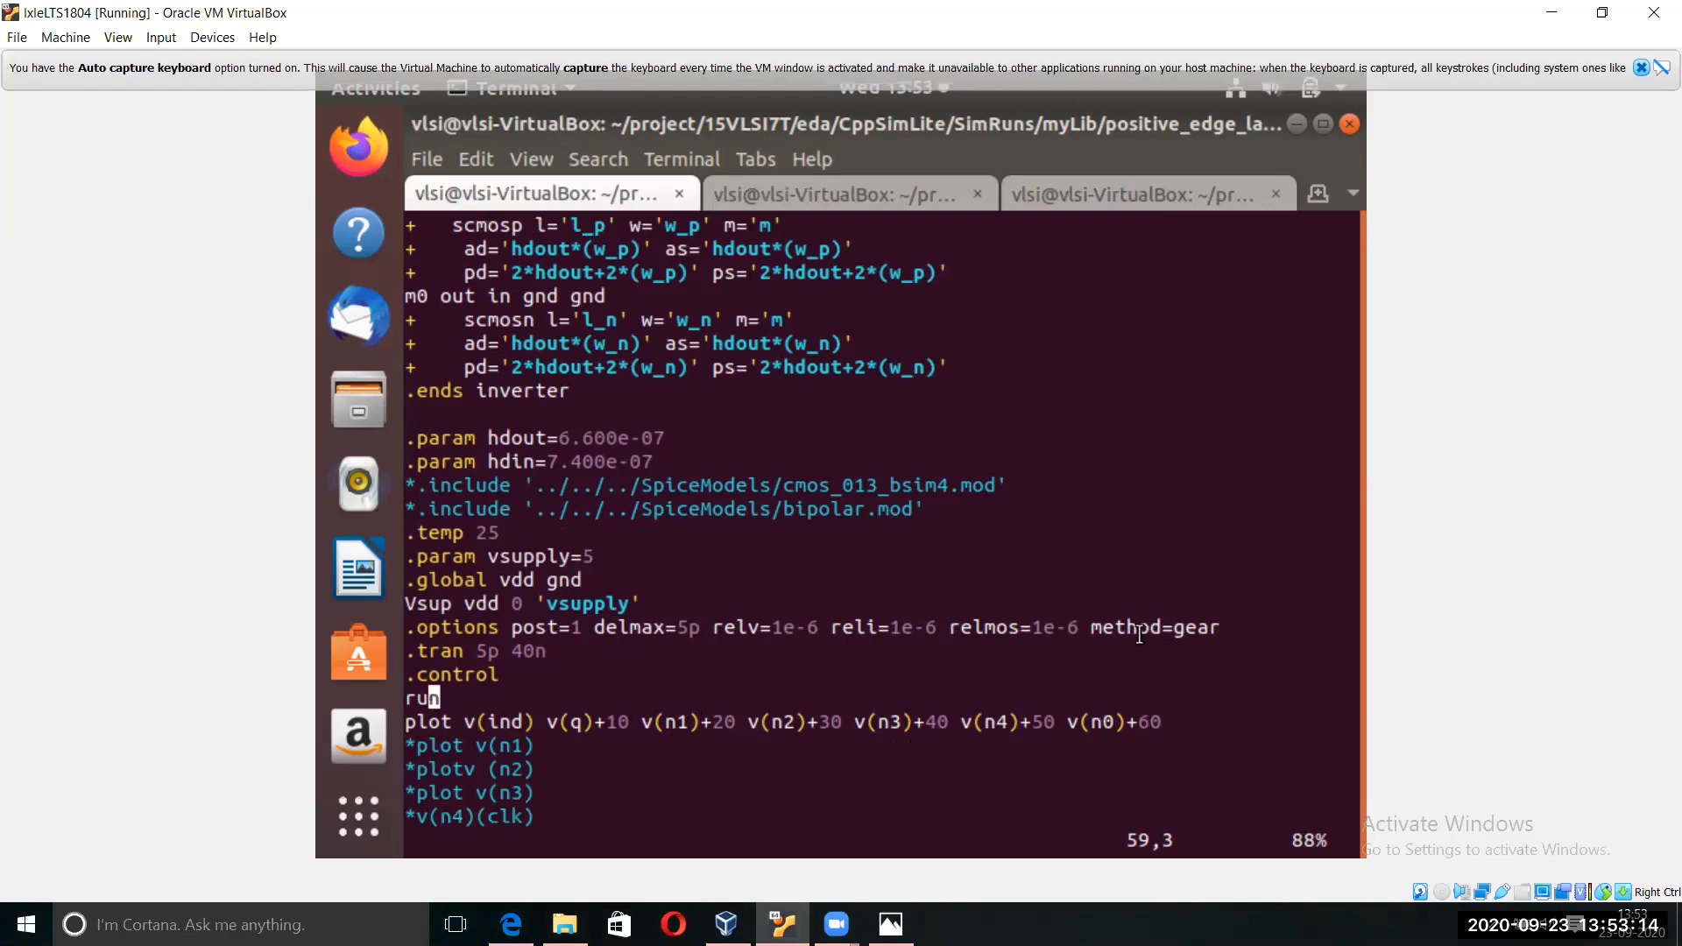
Step: Go back over the netlist from the control block up to the inverter's m1 transistor definition
{"action": "key", "text": "Up"}
{"action": "key", "text": "Up"}
{"action": "key", "text": "Up"}
{"action": "key", "text": "Up"}
{"action": "key", "text": "Up"}
{"action": "key", "text": "Up"}
{"action": "key", "text": "Up"}
{"action": "key", "text": "Up"}
{"action": "key", "text": "Up"}
{"action": "key", "text": "Up"}
{"action": "key", "text": "Up"}
{"action": "key", "text": "Up"}
{"action": "key", "text": "Up"}
{"action": "key", "text": "Up"}
{"action": "key", "text": "Up"}
{"action": "key", "text": "Up"}
{"action": "key", "text": "Up"}
{"action": "key", "text": "Up"}
{"action": "key", "text": "Up"}
{"action": "key", "text": "Up"}
{"action": "key", "text": "Up"}
{"action": "key", "text": "Up"}
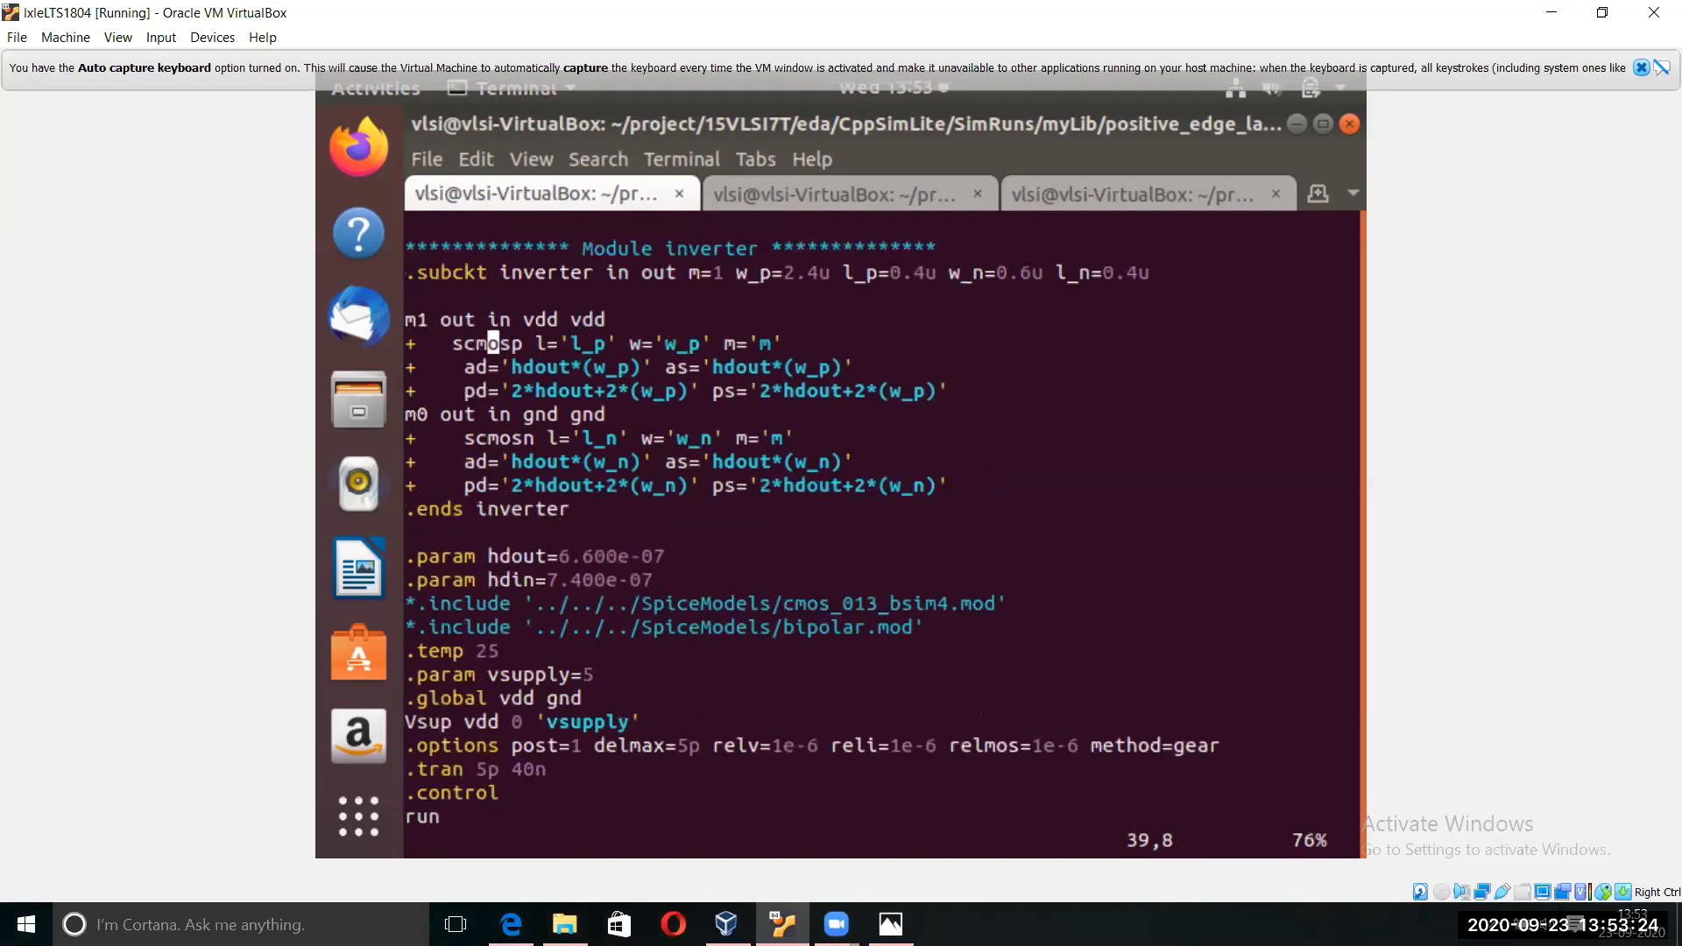
Step: Re-examine the active clk and clkb pulse sources above the commented-out alternatives
{"action": "scroll", "coordinate": [880, 526], "scroll_direction": "up", "scroll_amount": 3}
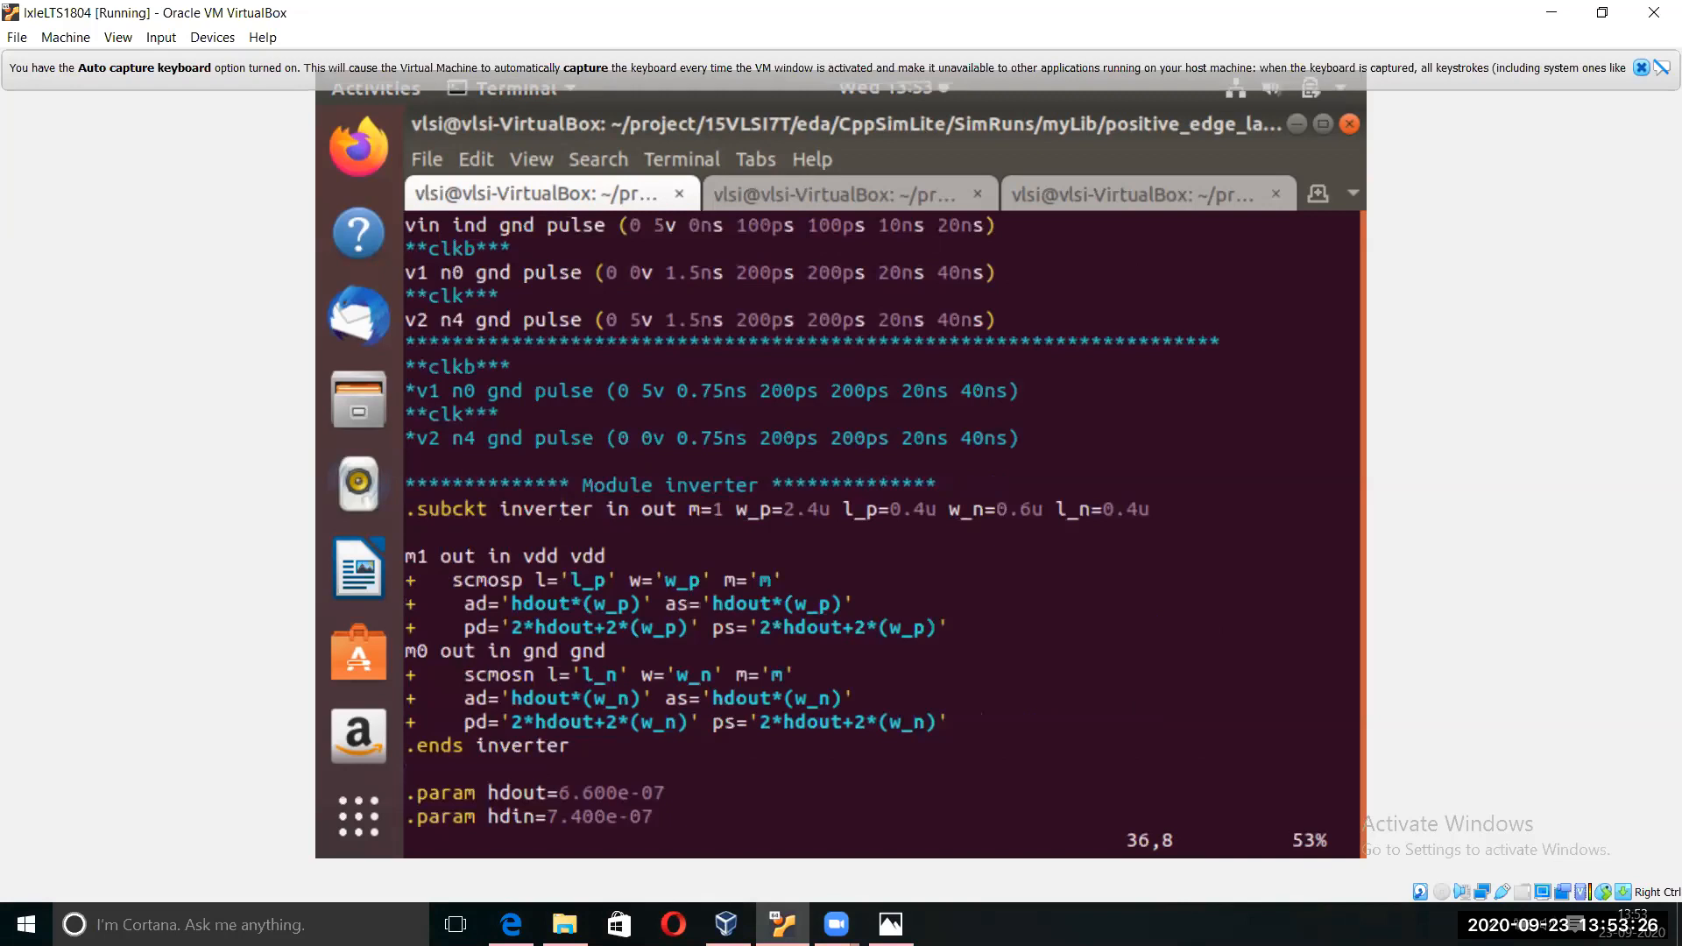
{"action": "key", "text": "Up"}
{"action": "key", "text": "Up"}
{"action": "key", "text": "Up"}
{"action": "key", "text": "Up"}
{"action": "key", "text": "Up"}
{"action": "key", "text": "Up"}
{"action": "key", "text": "Up"}
{"action": "key", "text": "Up"}
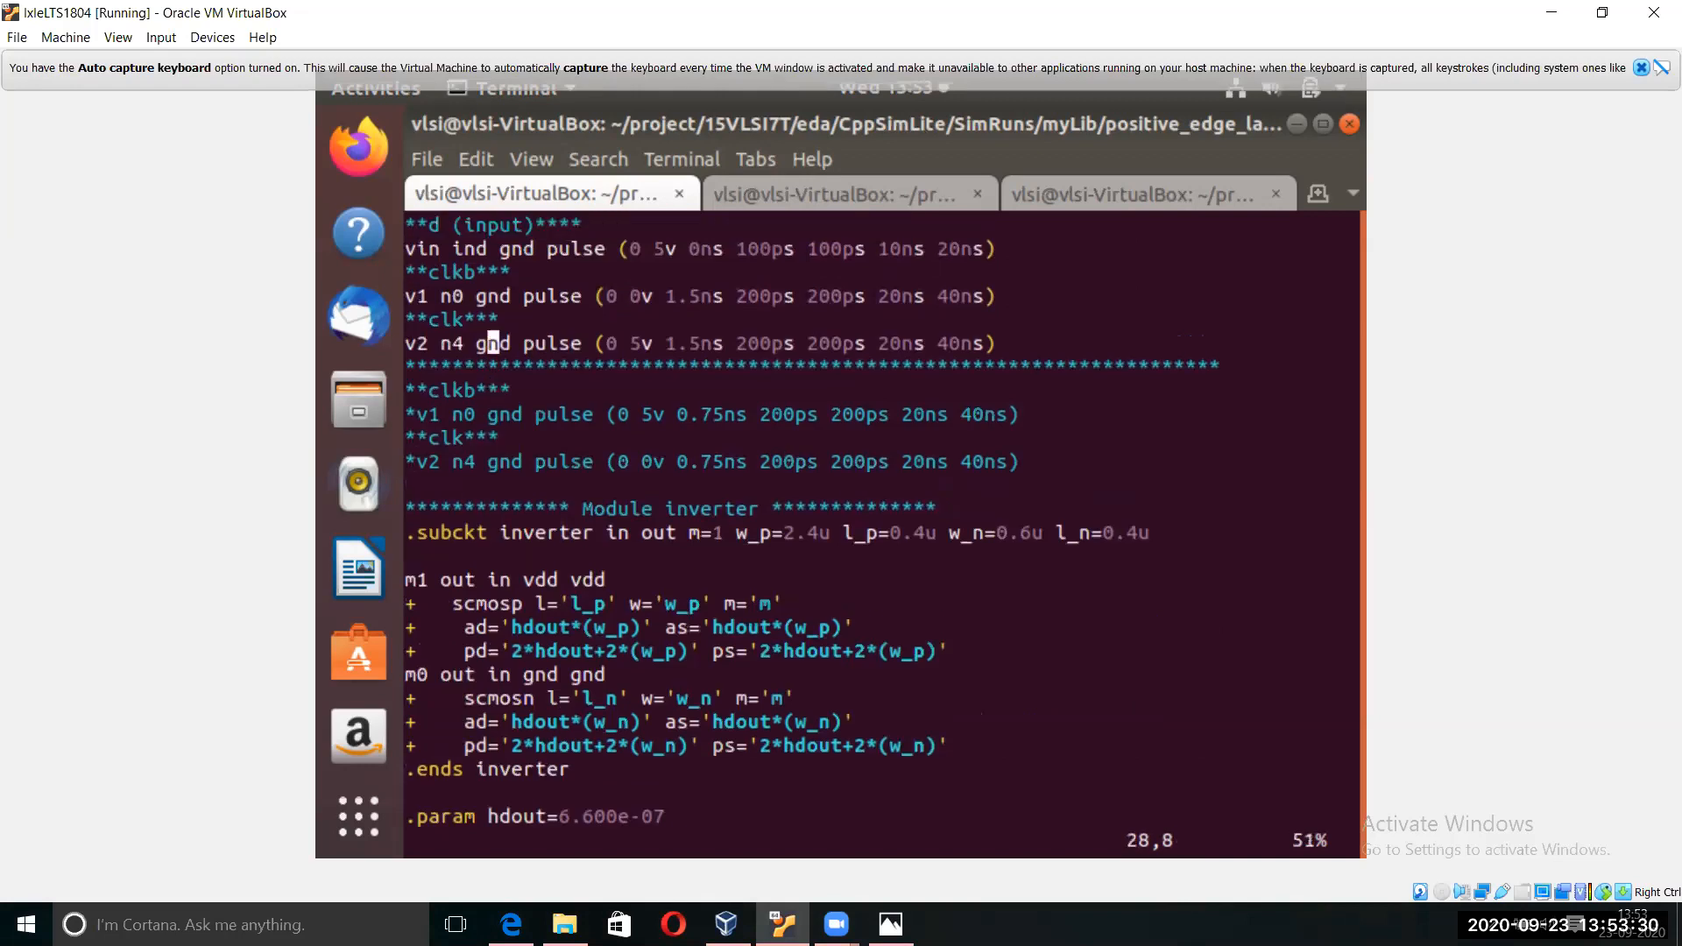
{"action": "key", "text": "Up"}
{"action": "key", "text": "Up"}
{"action": "key", "text": "Up"}
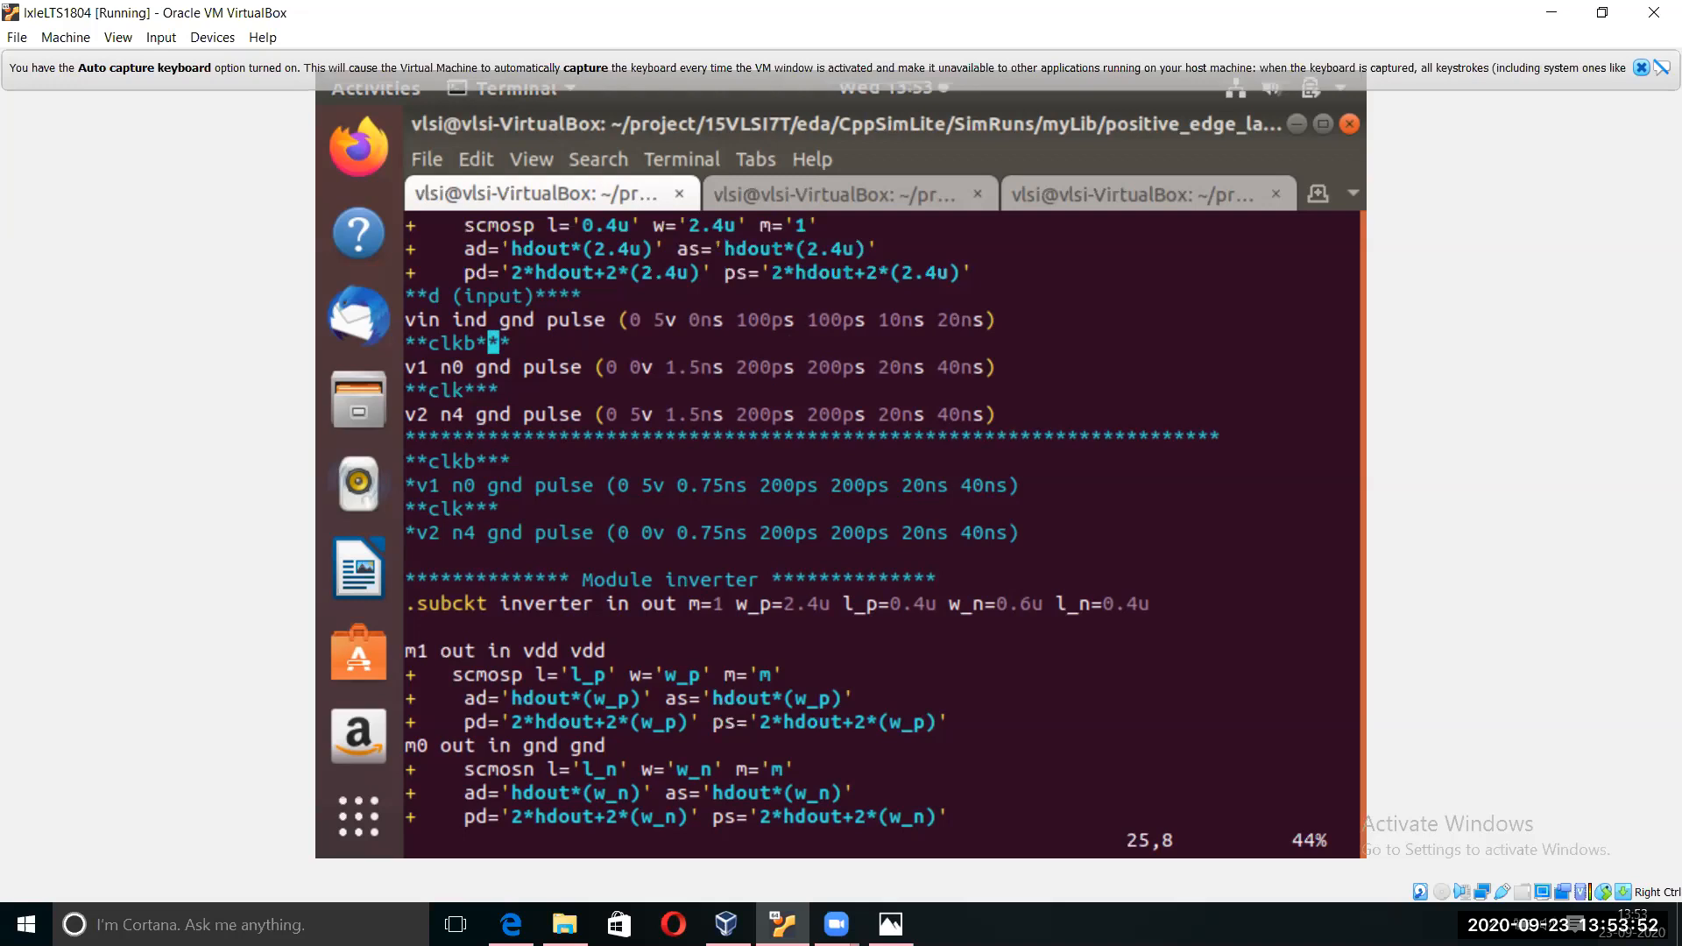
Step: Read down from the clkb source through the alternative clocks to the inverter's m0 definition
{"action": "key", "text": "Down"}
{"action": "key", "text": "Down"}
{"action": "key", "text": "Down"}
{"action": "key", "text": "Down"}
{"action": "key", "text": "Down"}
{"action": "key", "text": "Down"}
{"action": "key", "text": "Down"}
{"action": "key", "text": "Down"}
{"action": "key", "text": "Down"}
{"action": "key", "text": "Down"}
{"action": "key", "text": "Down"}
{"action": "key", "text": "Down"}
{"action": "key", "text": "Down"}
{"action": "key", "text": "Down"}
{"action": "key", "text": "Down"}
{"action": "key", "text": "Down"}
{"action": "key", "text": "Down"}
{"action": "key", "text": "Down"}
{"action": "key", "text": "Down"}
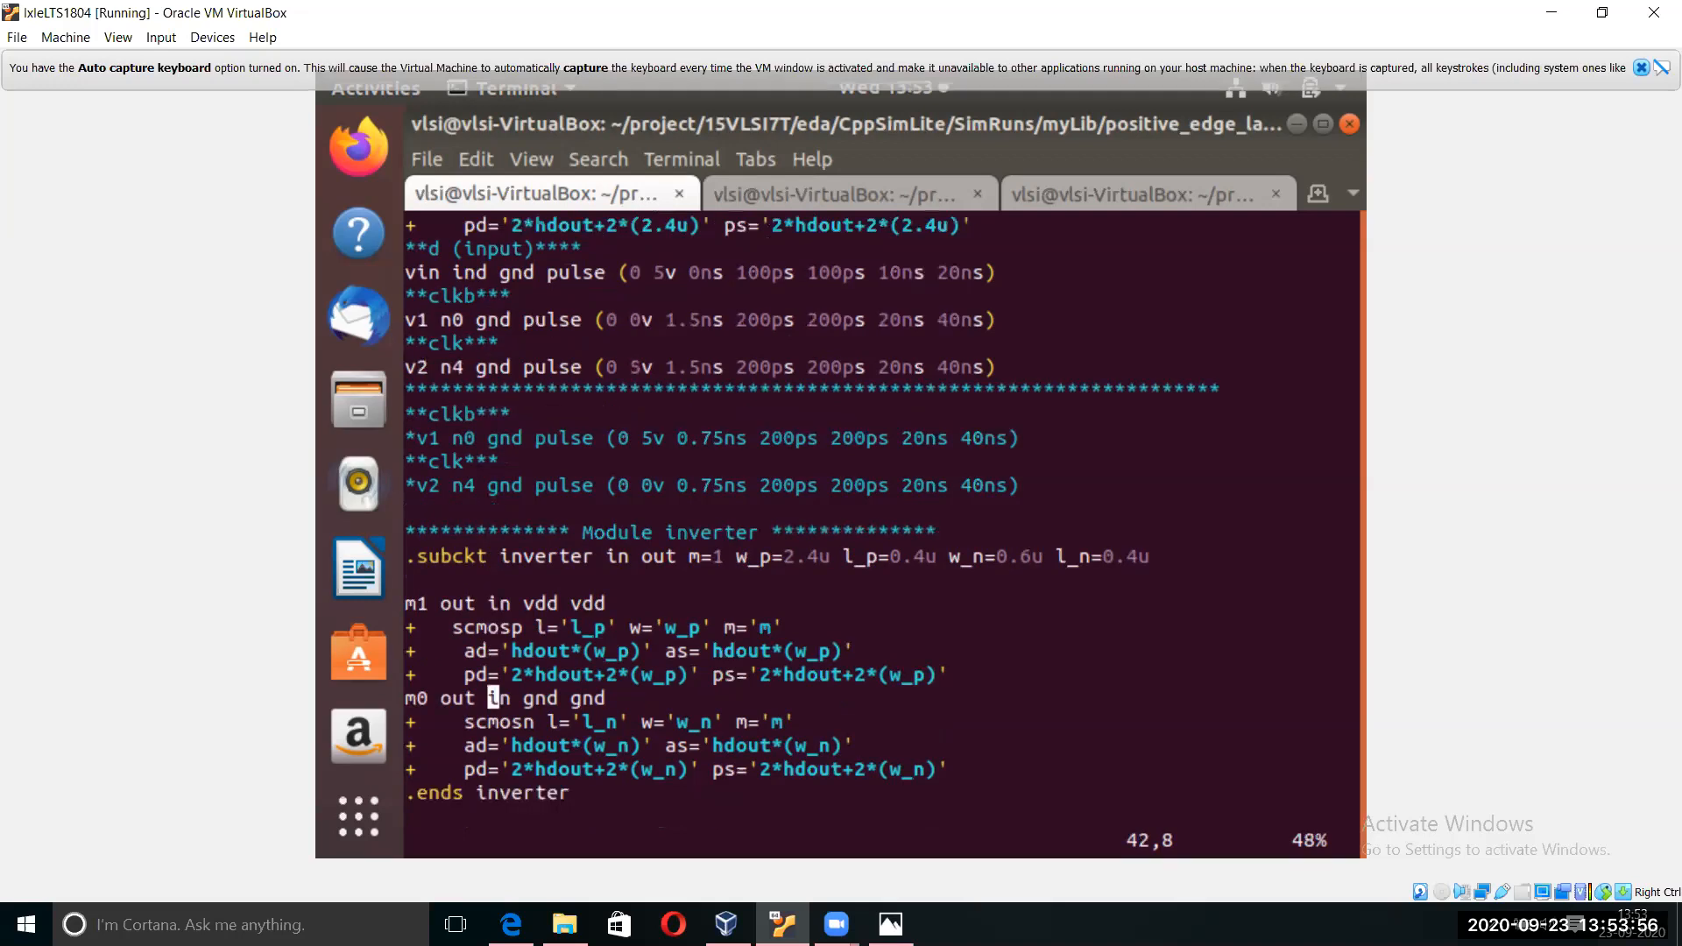
Step: Examine the lines from the inverter's m0 definition through the temperature, supply and .tran settings to the .control statement
{"action": "key", "text": "Down"}
{"action": "key", "text": "Down"}
{"action": "key", "text": "Down"}
{"action": "key", "text": "Down"}
{"action": "key", "text": "Down"}
{"action": "key", "text": "Down"}
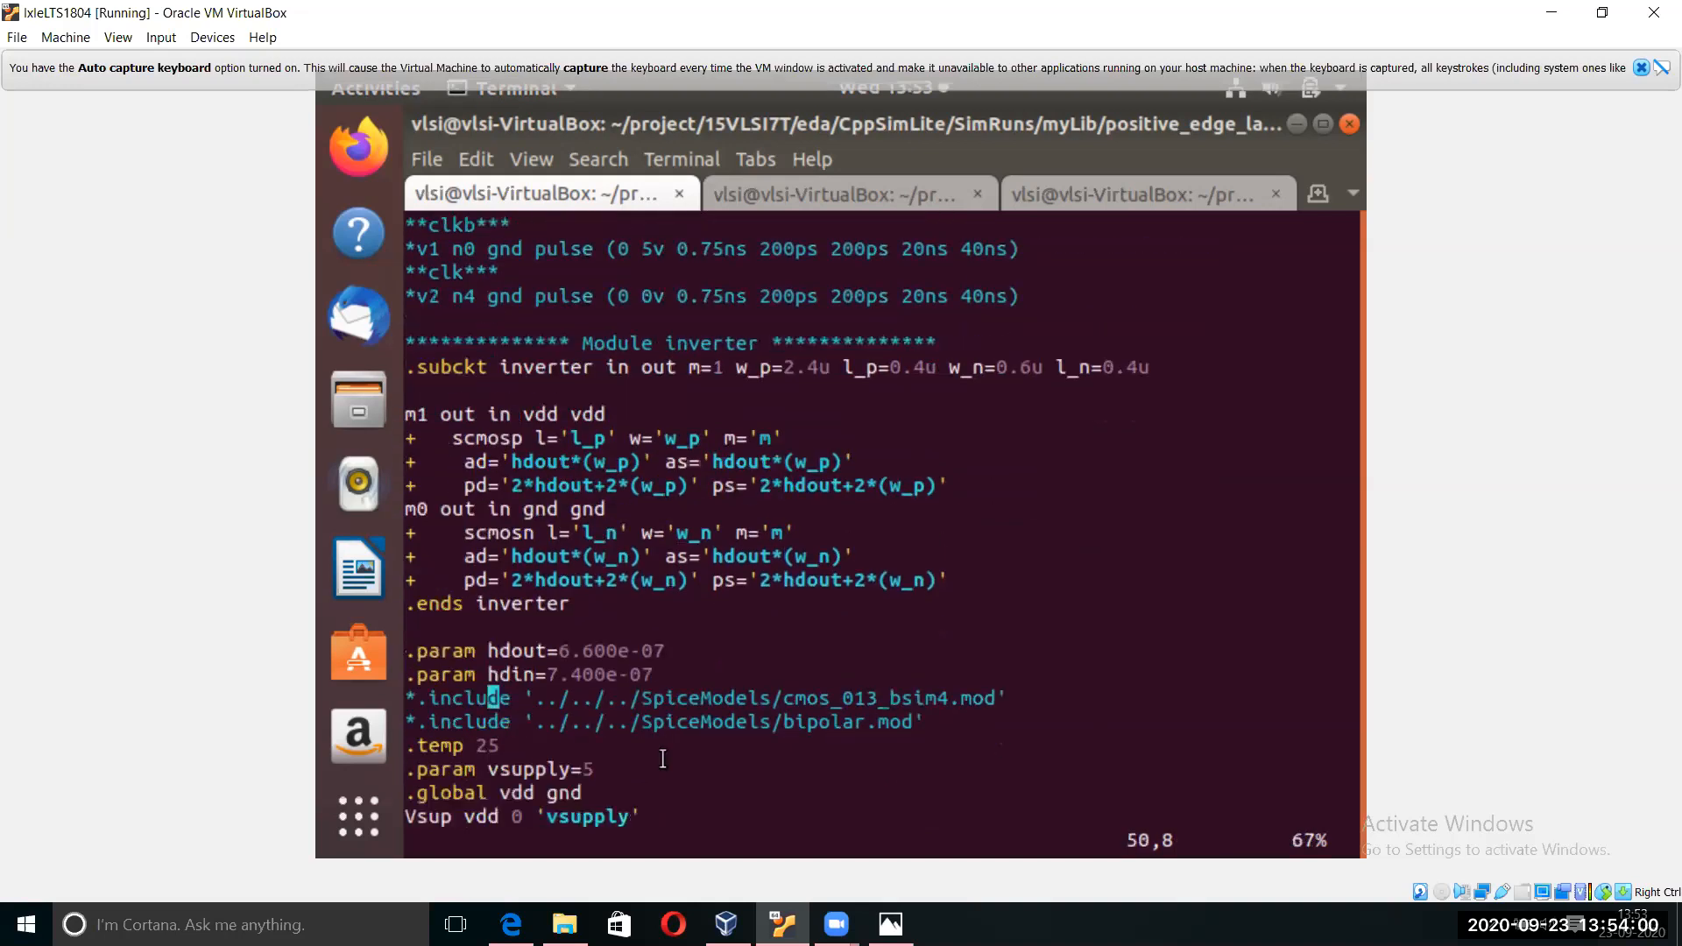
{"action": "key", "text": "Down"}
{"action": "key", "text": "Down"}
{"action": "key", "text": "Down"}
{"action": "key", "text": "Down"}
{"action": "key", "text": "Down"}
{"action": "key", "text": "Down"}
{"action": "key", "text": "Down"}
{"action": "key", "text": "Down"}
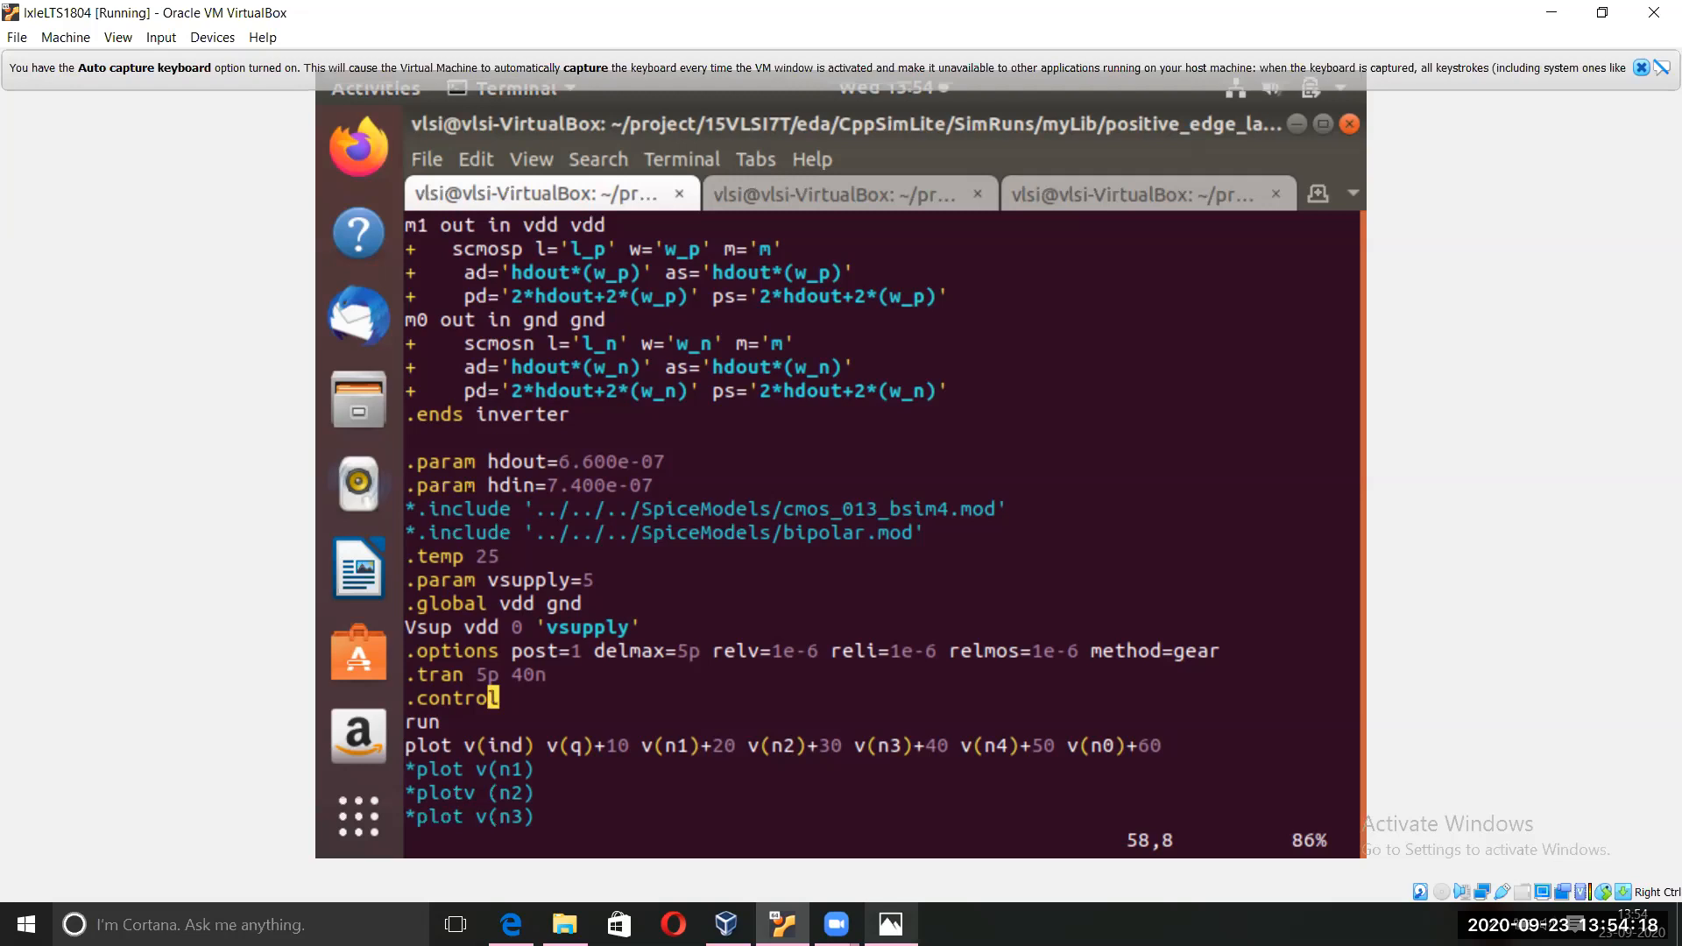
Step: Switch from the SUE2 schematic back to the terminal and review the netlist from .control up to the v1 clkb source
{"action": "mouse_move", "coordinate": [887, 914]}
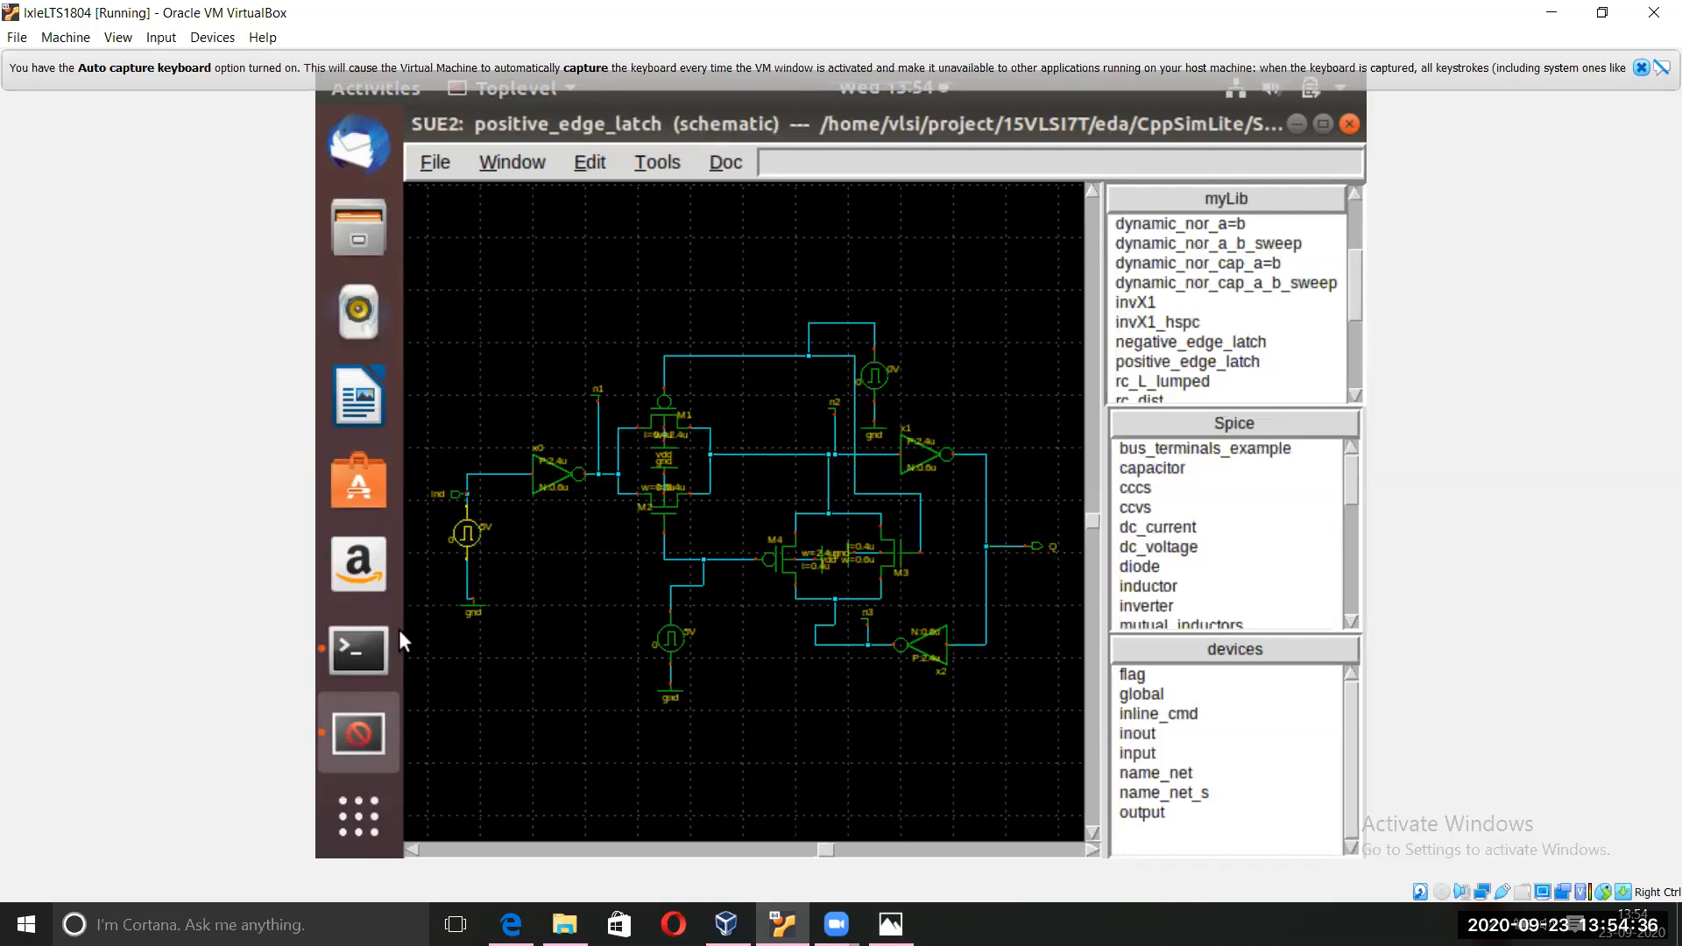
{"action": "left_click", "coordinate": [359, 652]}
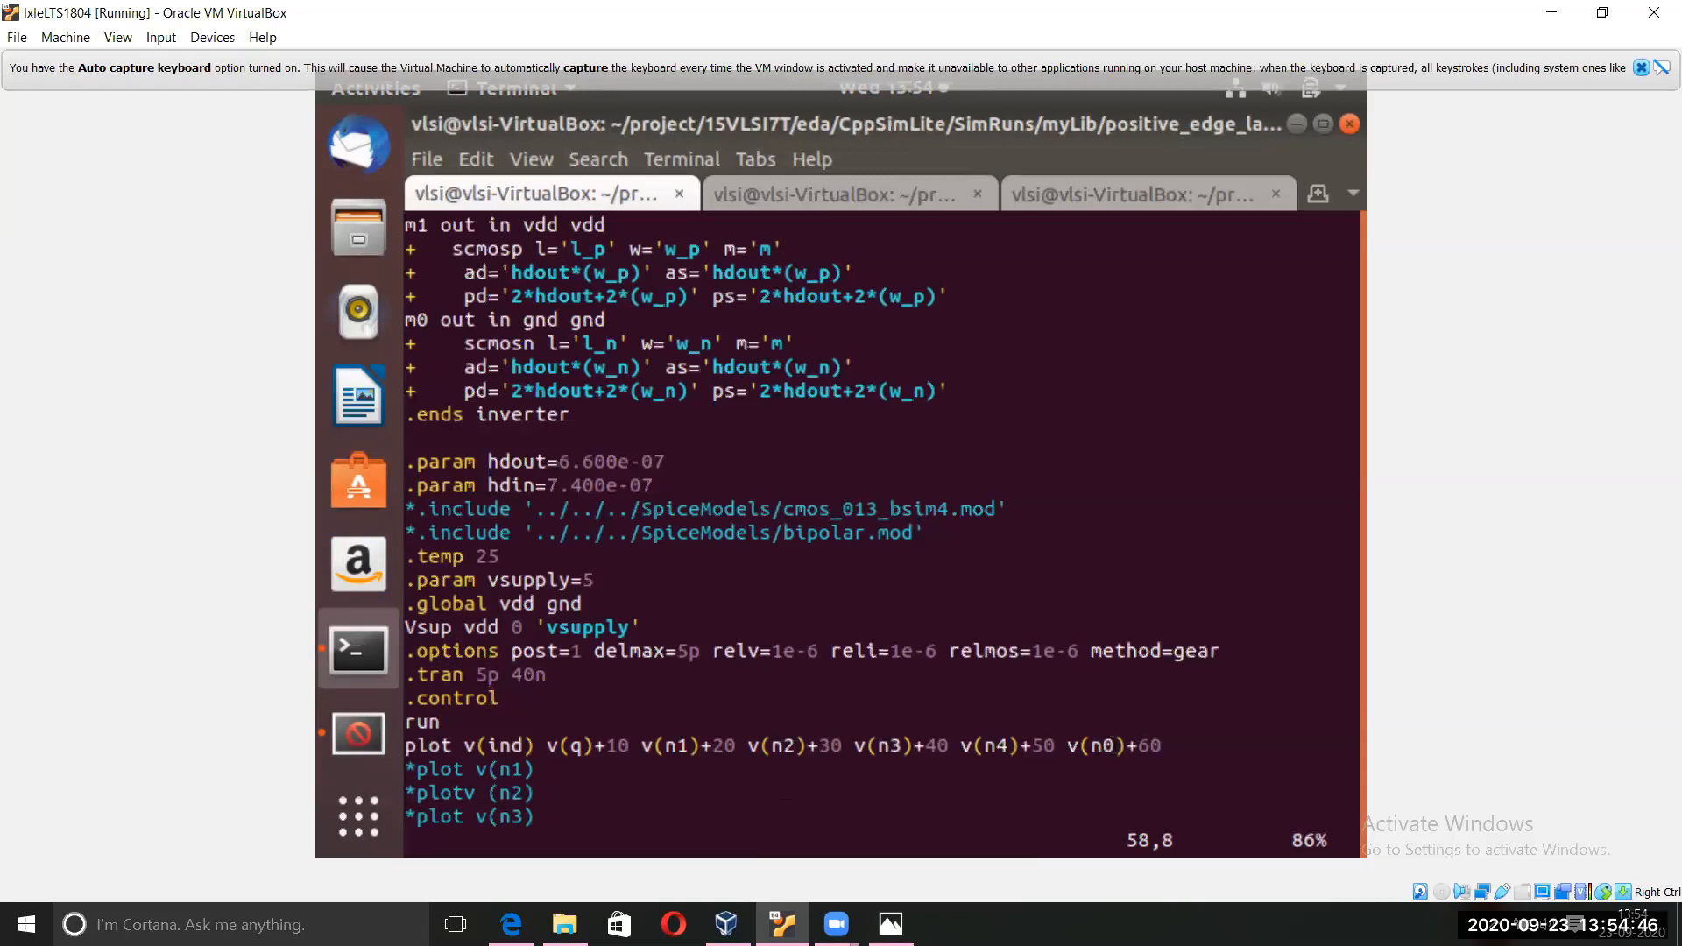
{"action": "key", "text": "Up"}
{"action": "key", "text": "Up"}
{"action": "key", "text": "Up"}
{"action": "key", "text": "Up"}
{"action": "key", "text": "Up"}
{"action": "key", "text": "Up"}
{"action": "key", "text": "Up"}
{"action": "key", "text": "Up"}
{"action": "key", "text": "Up"}
{"action": "key", "text": "Up"}
{"action": "key", "text": "Up"}
{"action": "key", "text": "Up"}
{"action": "key", "text": "Up"}
{"action": "key", "text": "Up"}
{"action": "key", "text": "Up"}
{"action": "key", "text": "Up"}
{"action": "key", "text": "Up"}
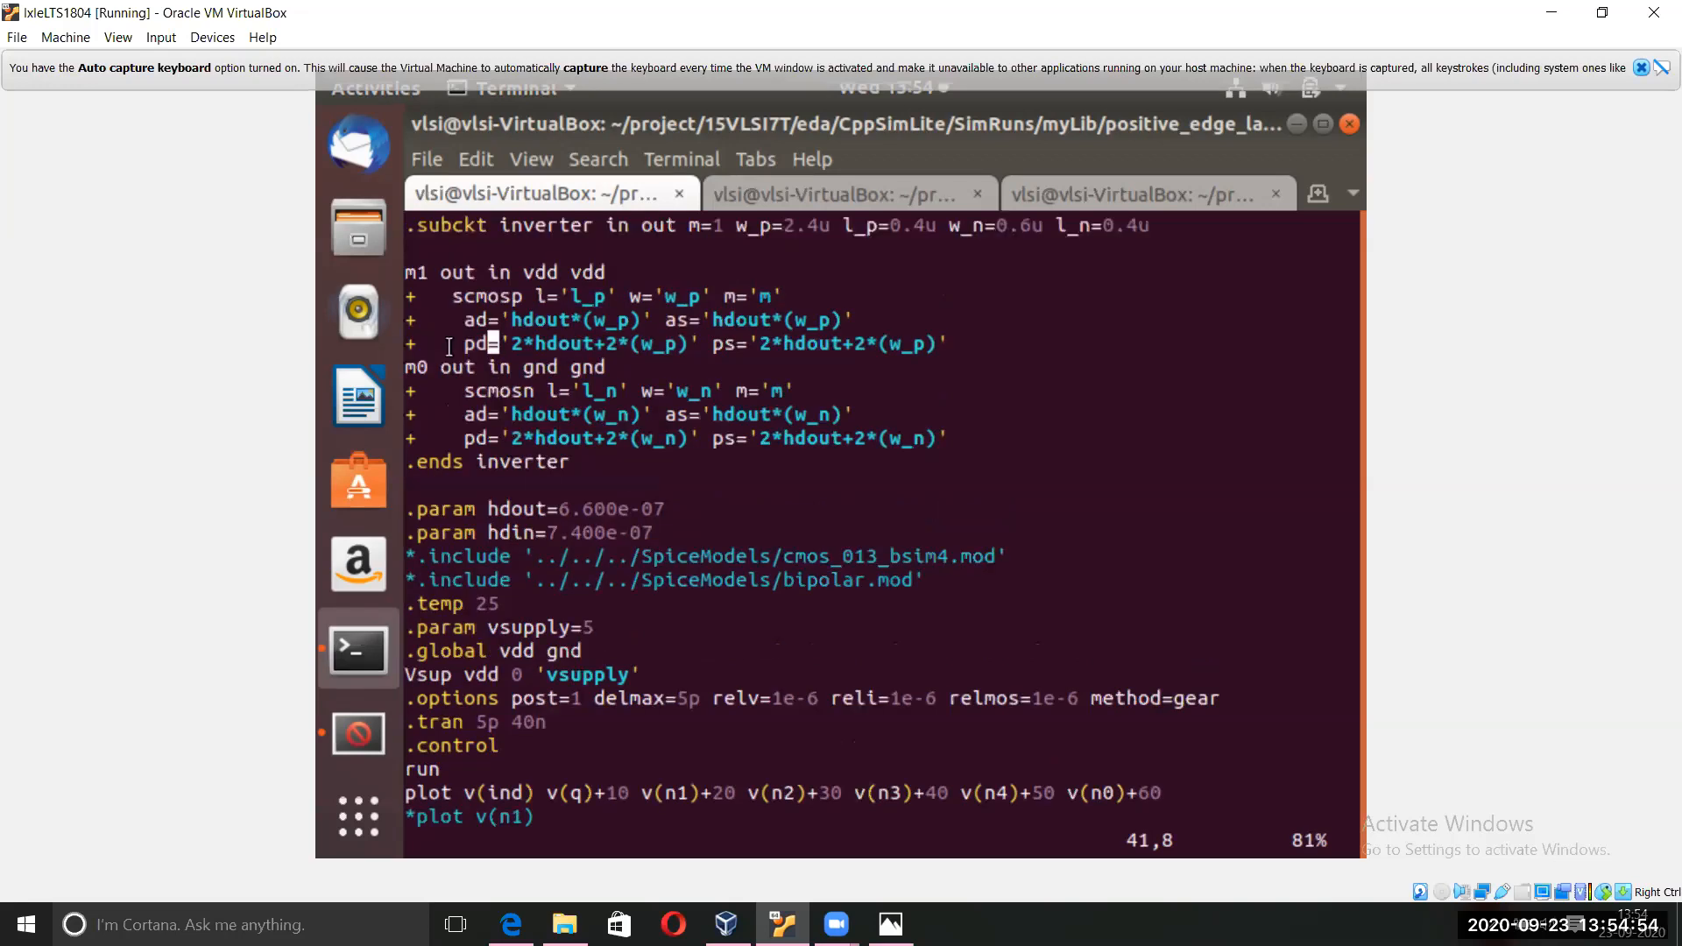
{"action": "scroll", "coordinate": [455, 351], "scroll_direction": "up", "scroll_amount": 5}
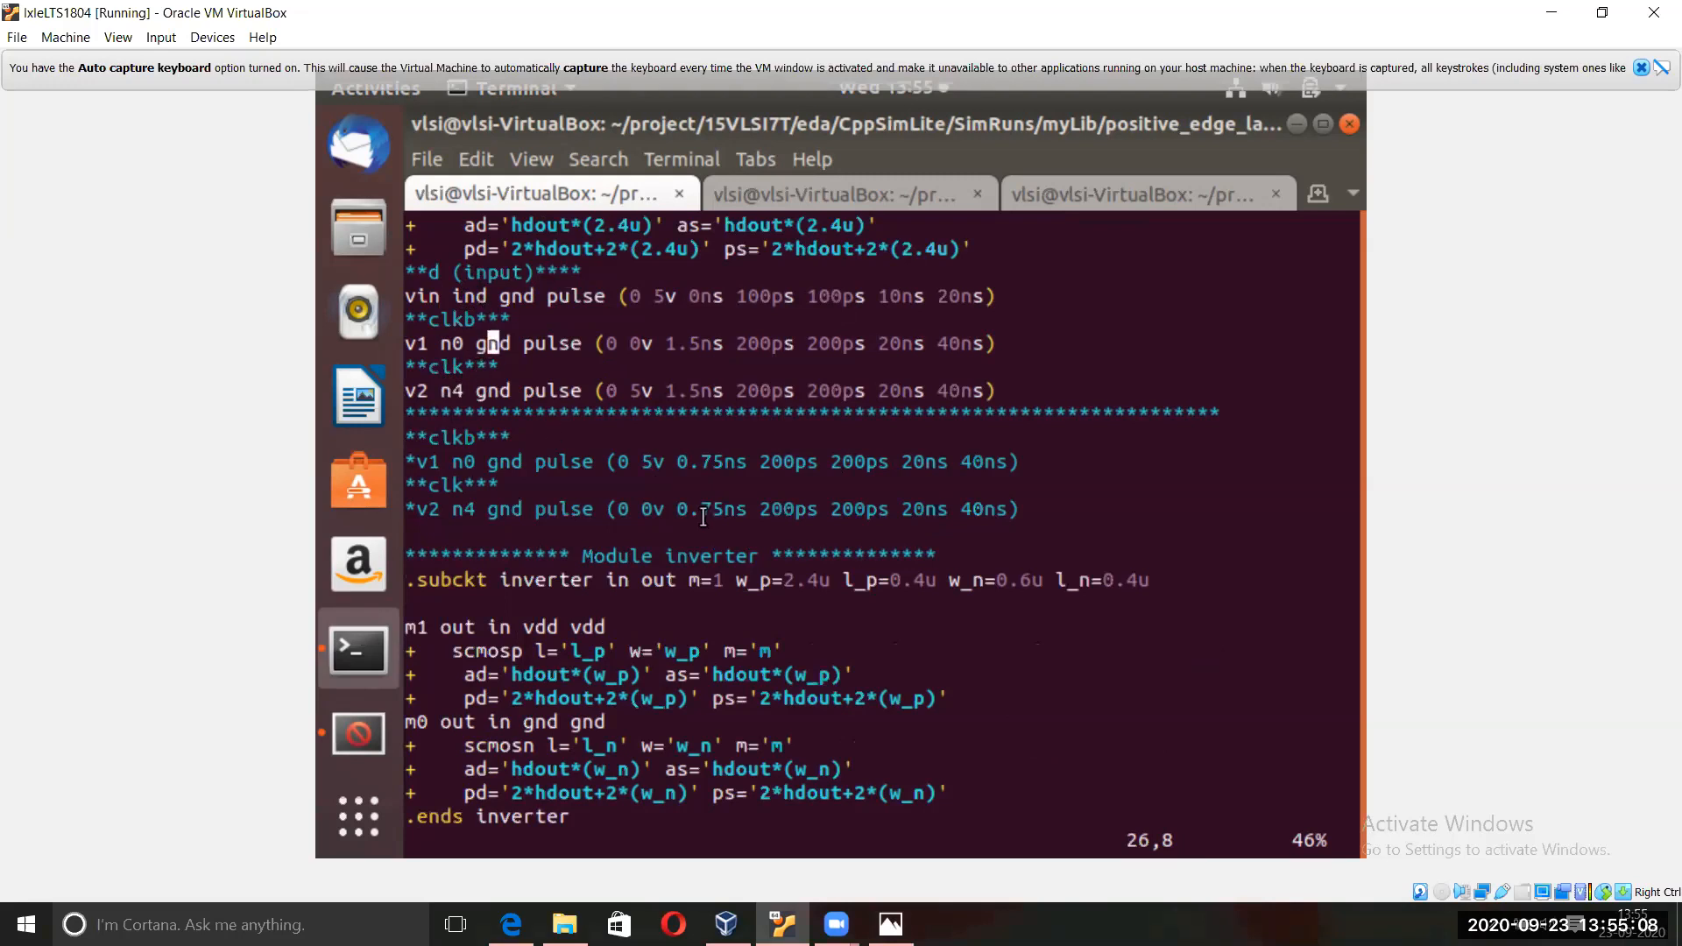
Step: Go through the netlist again from the v1 clkb source down to the inverter's m0 area parameters
{"action": "key", "text": "Down"}
{"action": "key", "text": "Down"}
{"action": "key", "text": "Down"}
{"action": "key", "text": "Down"}
{"action": "key", "text": "Down"}
{"action": "key", "text": "Down"}
{"action": "key", "text": "Down"}
{"action": "key", "text": "Down"}
{"action": "key", "text": "Down"}
{"action": "key", "text": "Down"}
{"action": "key", "text": "Down"}
{"action": "key", "text": "Down"}
{"action": "key", "text": "Down"}
{"action": "key", "text": "Down"}
{"action": "key", "text": "Down"}
{"action": "key", "text": "Down"}
{"action": "key", "text": "Down"}
{"action": "key", "text": "Down"}
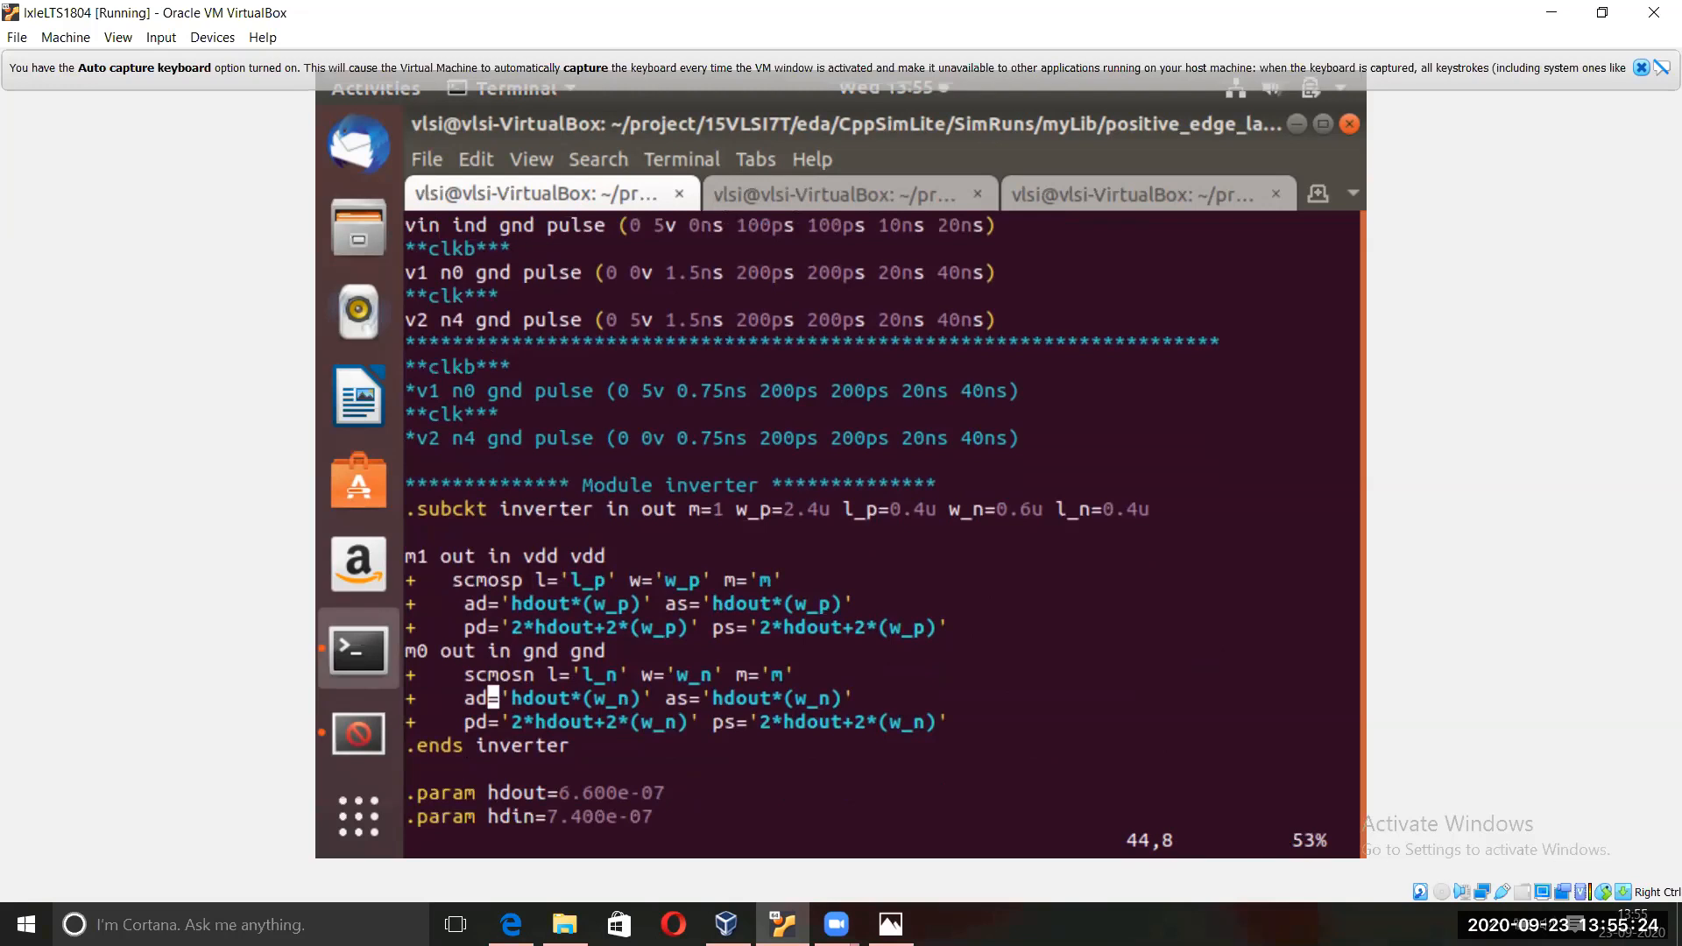
Step: Quit Vim without saving the simrun.sp netlist and return to the shell
{"action": "scroll", "coordinate": [876, 526], "scroll_direction": "down", "scroll_amount": 3}
{"action": "type", "text": ":q"}
{"action": "key", "text": "Return"}
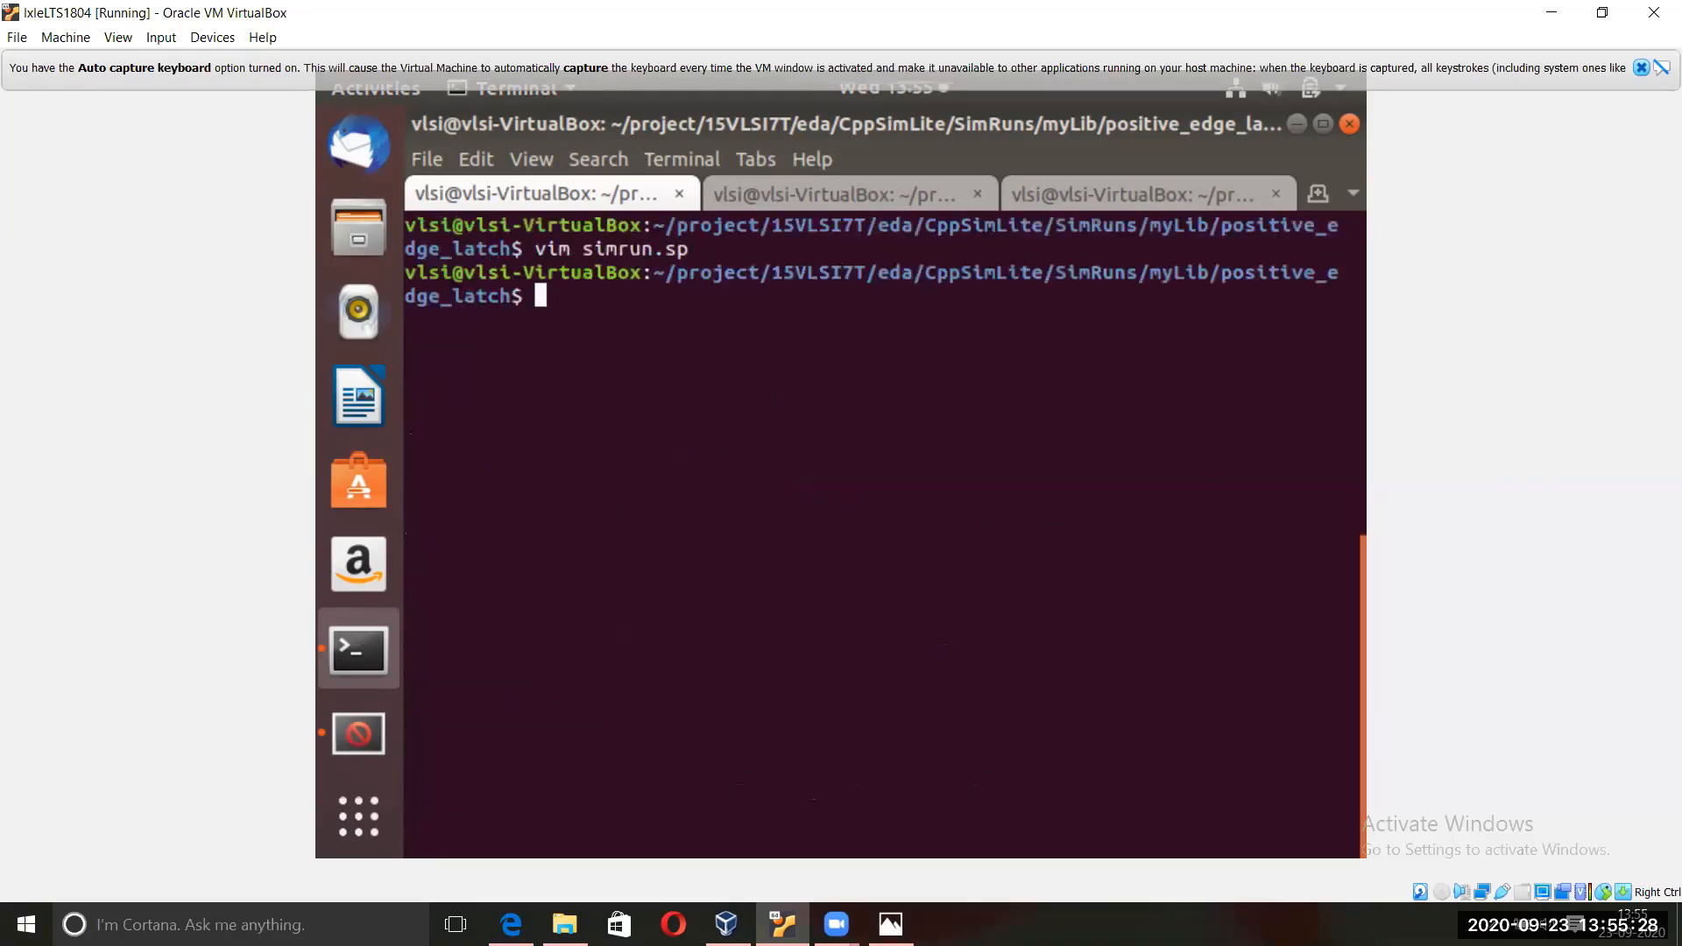
Step: Simulate the latch netlist by running ngspice simrun.sp from the positive_edge_latch folder
{"action": "key", "text": "Up"}
{"action": "key", "text": "Up"}
{"action": "key", "text": "Up"}
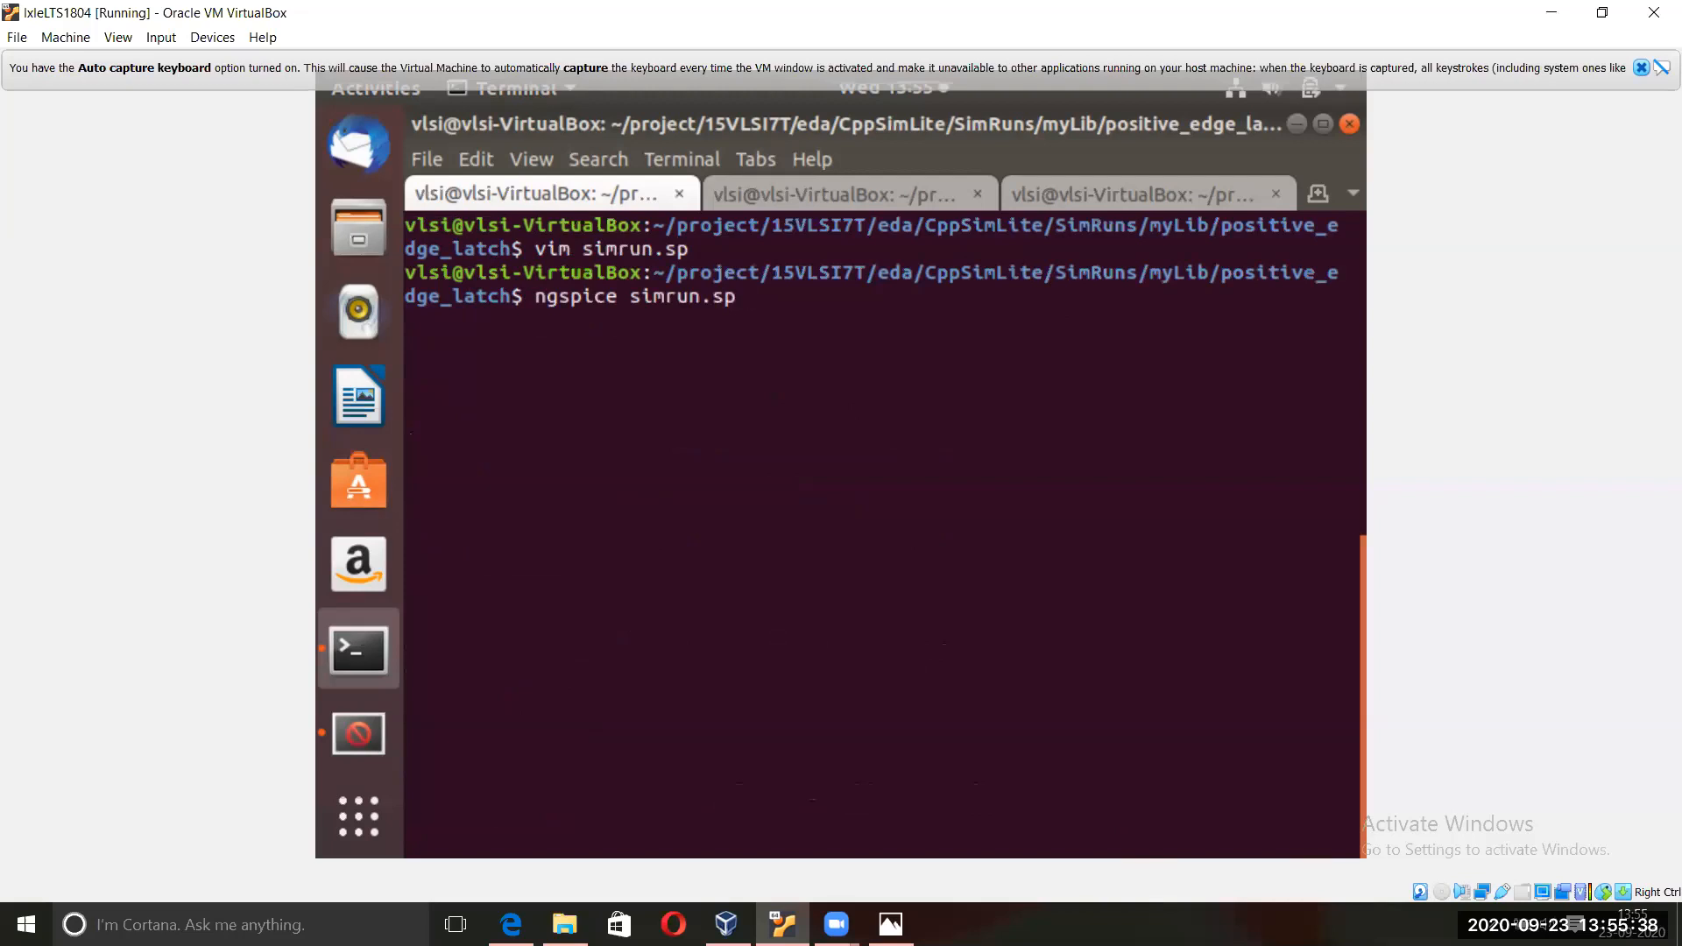
{"action": "key", "text": "Return"}
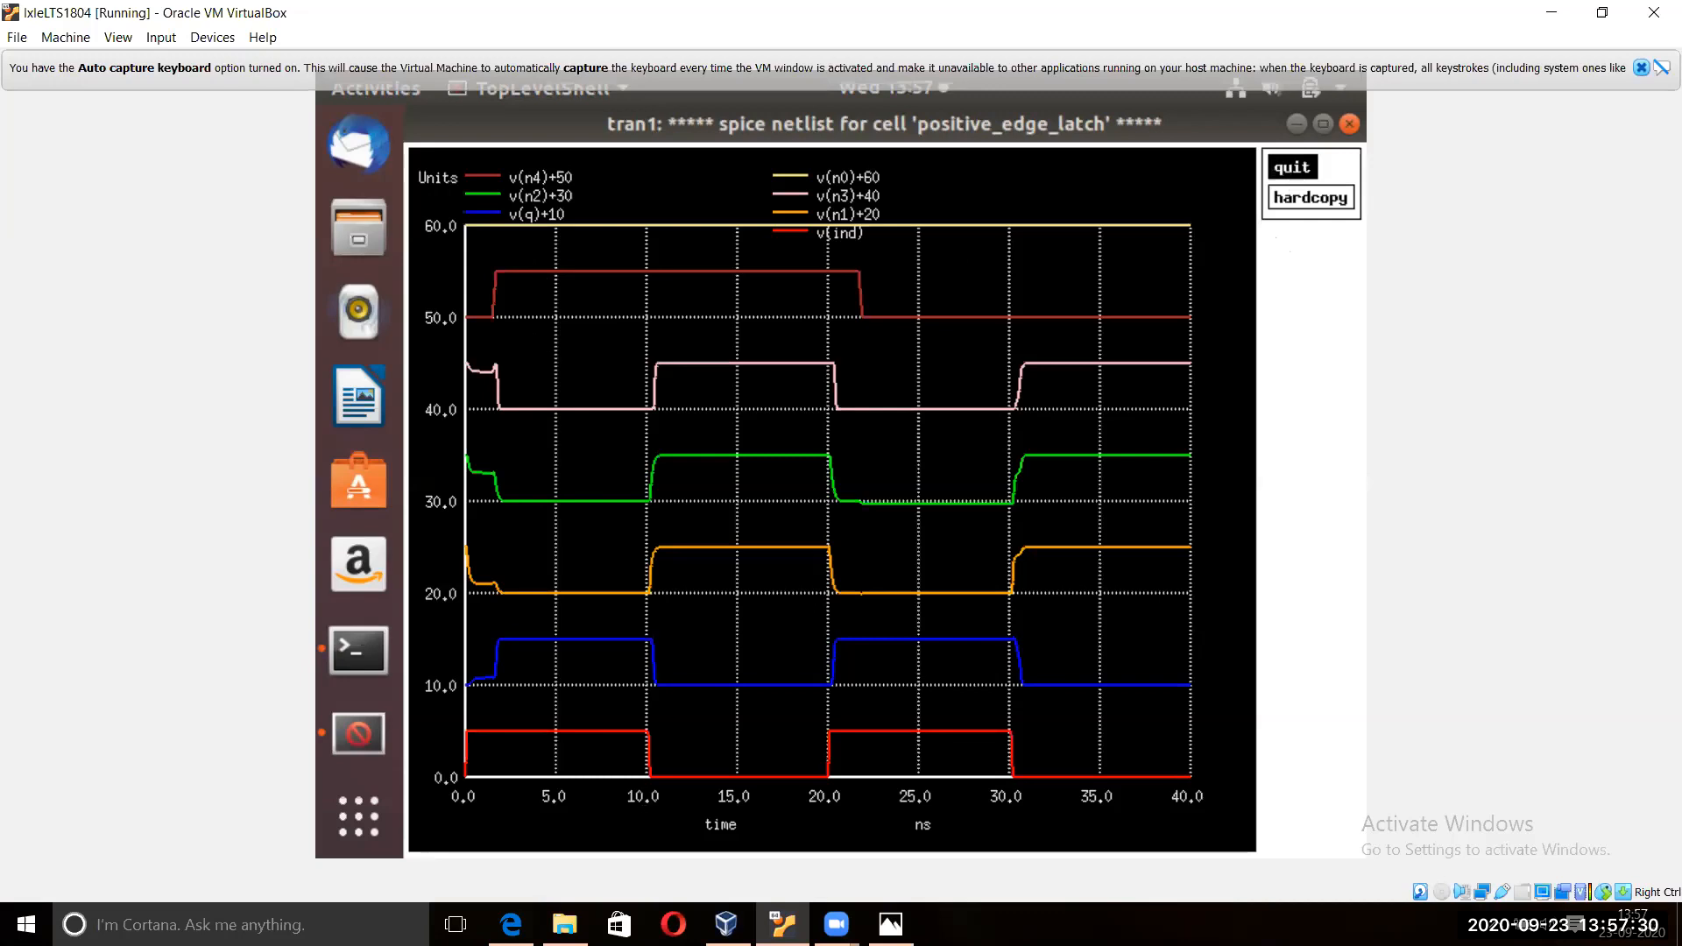
Step: Switch from the waveform plot back to the terminal and quit the ngspice session
{"action": "key", "text": "alt+Tab"}
{"action": "type", "text": "quit"}
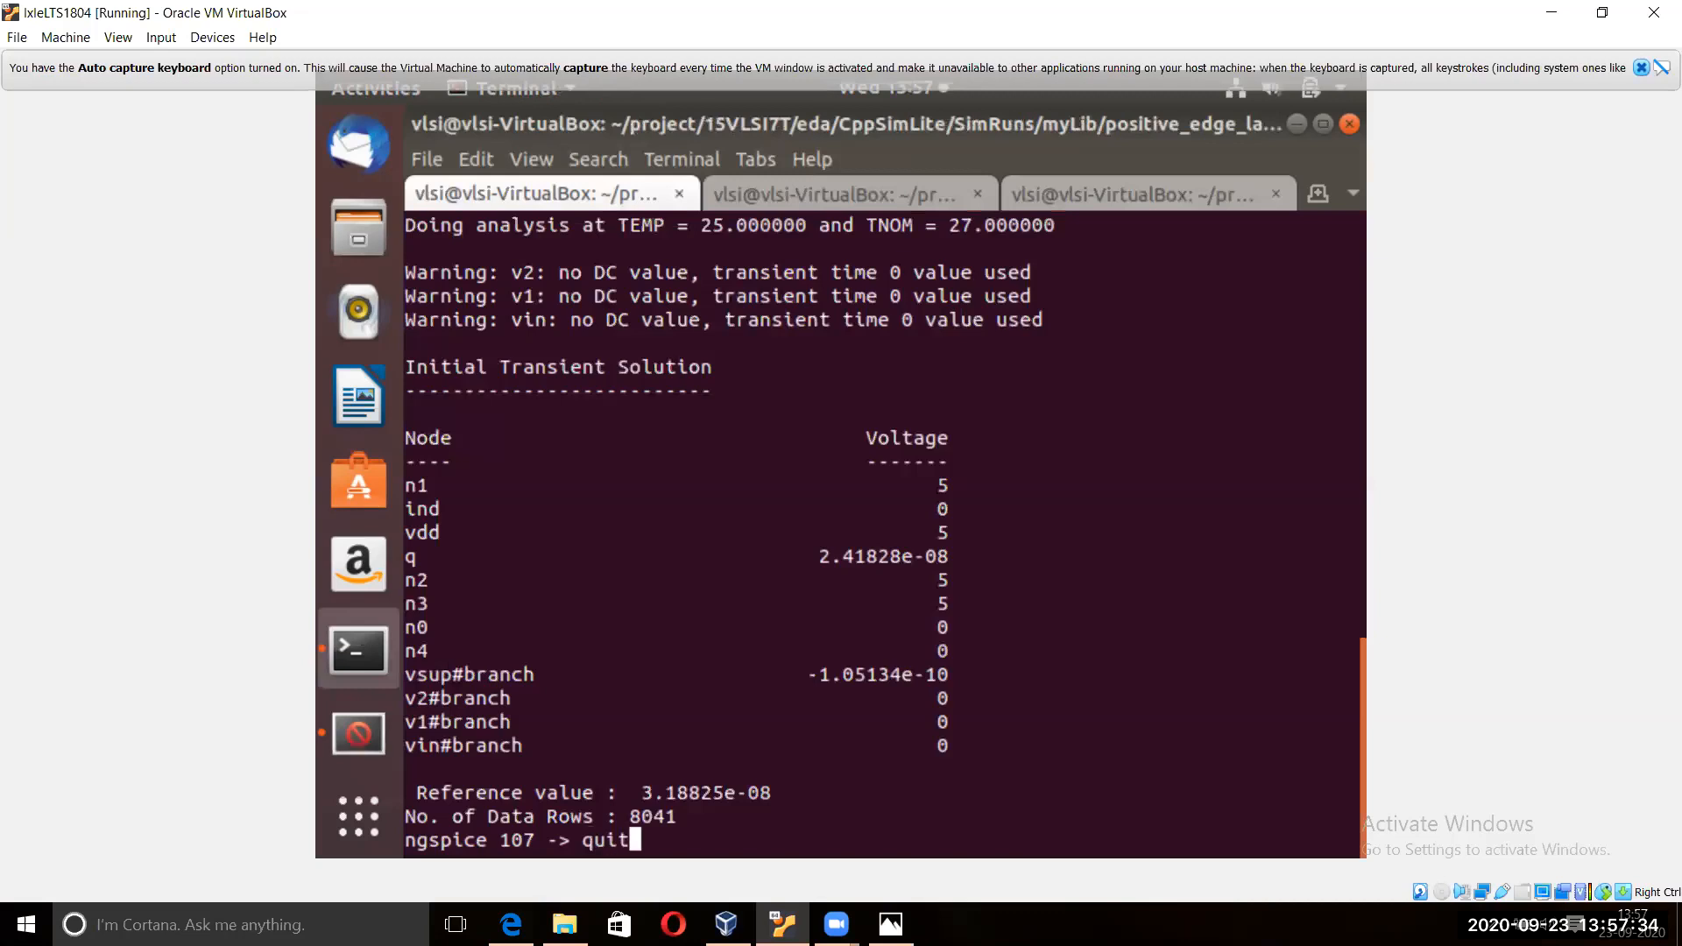
{"action": "key", "text": "Return"}
Step: Open simrun.sp in Vim and set the initial value of the v1 clkb pulse source to 5
{"action": "key", "text": "i"}
{"action": "key", "text": "Up"}
{"action": "key", "text": "Up"}
{"action": "key", "text": "Up"}
{"action": "key", "text": "Up"}
{"action": "key", "text": "Up"}
{"action": "key", "text": "Up"}
{"action": "key", "text": "Up"}
{"action": "key", "text": "Up"}
{"action": "key", "text": "Up"}
{"action": "key", "text": "Up"}
{"action": "key", "text": "Up"}
{"action": "key", "text": "Up"}
{"action": "key", "text": "Up"}
{"action": "key", "text": "Up"}
{"action": "key", "text": "Up"}
{"action": "key", "text": "Up"}
{"action": "key", "text": "Up"}
{"action": "key", "text": "Up"}
{"action": "key", "text": "Up"}
{"action": "key", "text": "Up"}
{"action": "key", "text": "Up"}
{"action": "key", "text": "Up"}
{"action": "key", "text": "Up"}
{"action": "key", "text": "Up"}
{"action": "key", "text": "Up"}
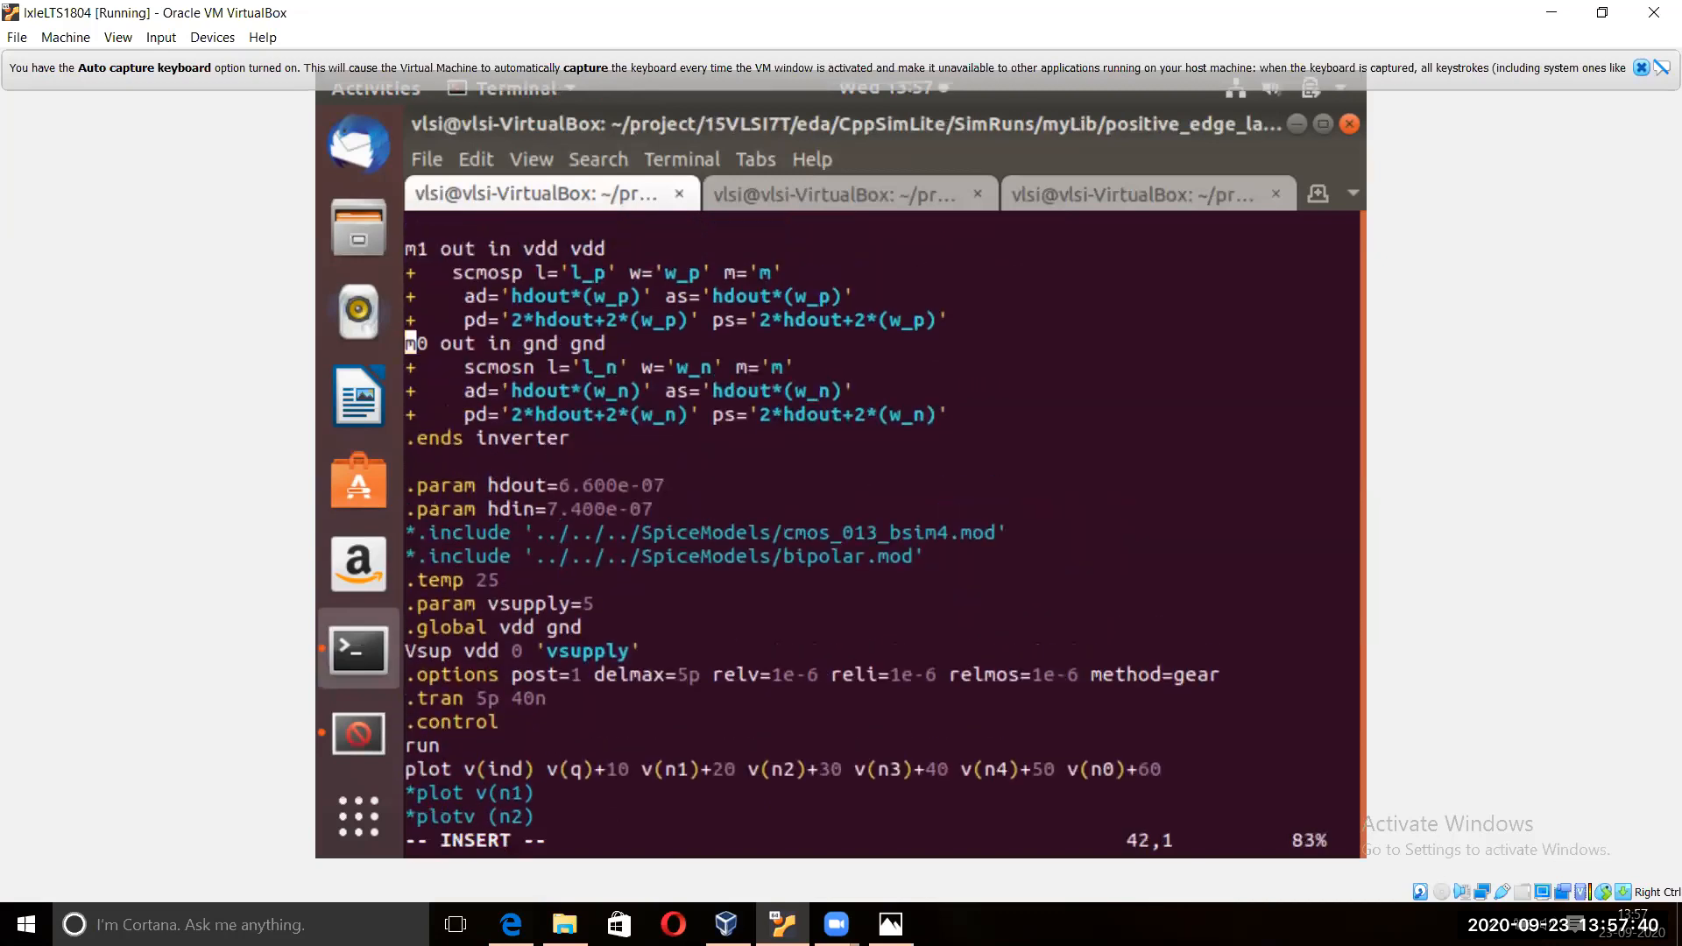
{"action": "key", "text": "Up"}
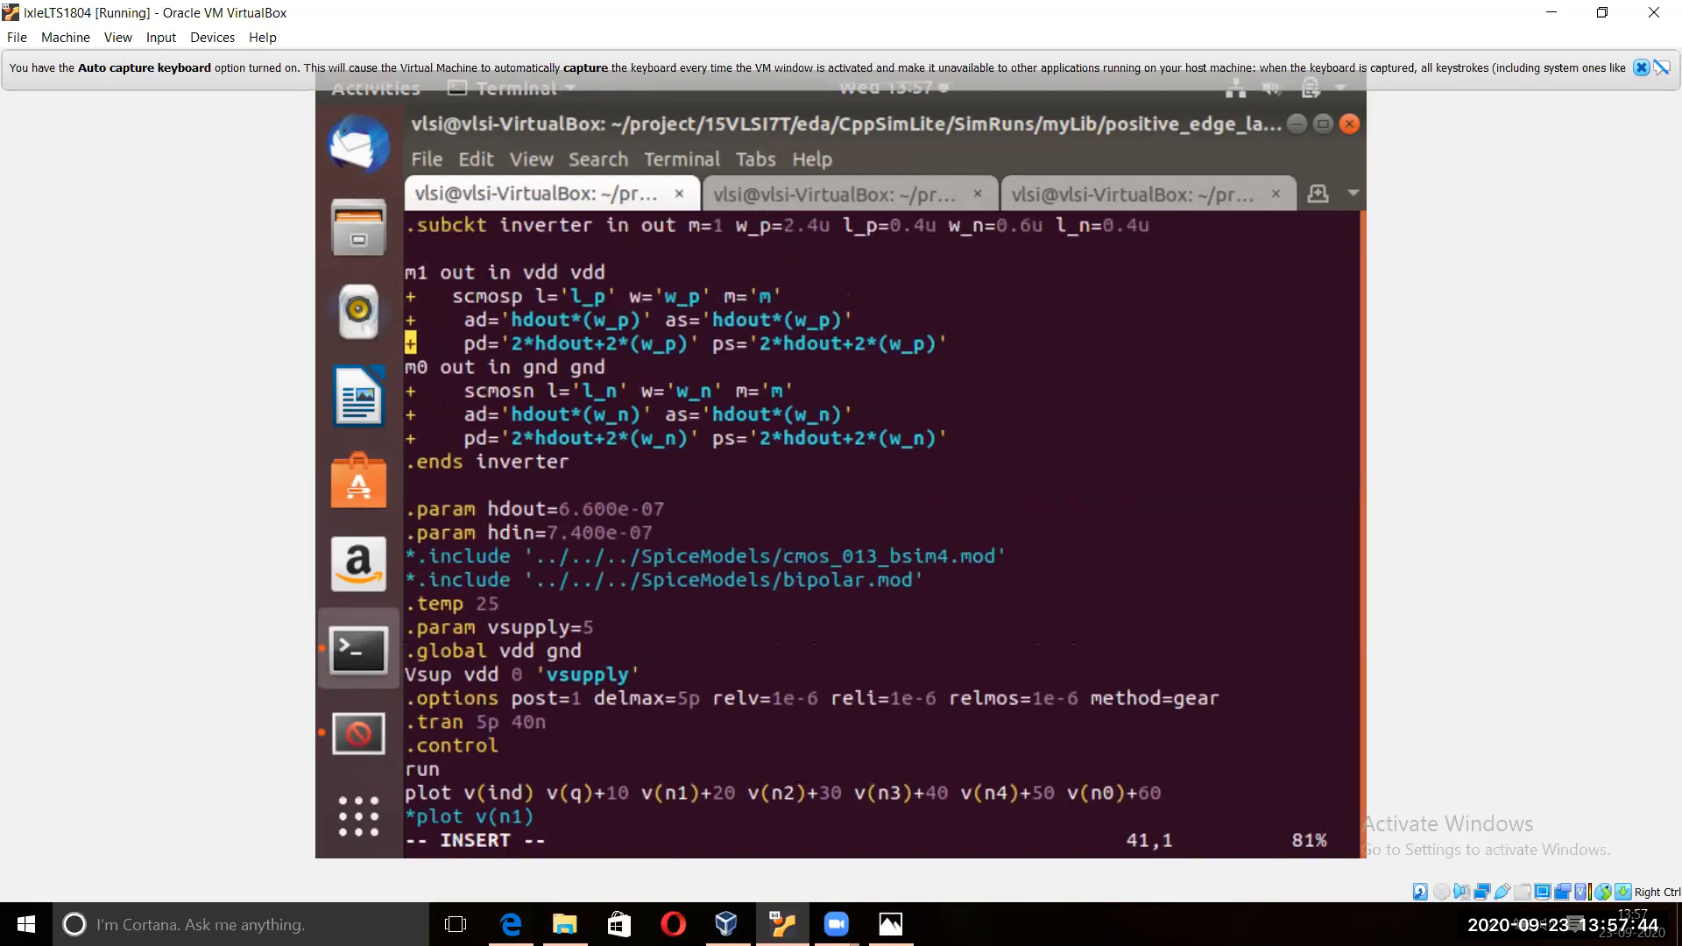
{"action": "key", "text": "Up"}
{"action": "key", "text": "Up"}
{"action": "key", "text": "Up"}
{"action": "key", "text": "Up"}
{"action": "key", "text": "Up"}
{"action": "key", "text": "Up"}
{"action": "key", "text": "Up"}
{"action": "key", "text": "Up"}
{"action": "key", "text": "Up"}
{"action": "key", "text": "Up"}
{"action": "key", "text": "Up"}
{"action": "key", "text": "Up"}
{"action": "key", "text": "Up"}
{"action": "key", "text": "Up"}
{"action": "key", "text": "Up"}
{"action": "key", "text": "Right"}
{"action": "key", "text": "Right"}
{"action": "key", "text": "Right"}
{"action": "key", "text": "Right"}
{"action": "key", "text": "Right"}
{"action": "key", "text": "Right"}
{"action": "key", "text": "Right"}
{"action": "key", "text": "Right"}
{"action": "key", "text": "Right"}
{"action": "key", "text": "Right"}
{"action": "key", "text": "Right"}
{"action": "key", "text": "Right"}
{"action": "key", "text": "Right"}
{"action": "key", "text": "Right"}
{"action": "key", "text": "Right"}
{"action": "key", "text": "Right"}
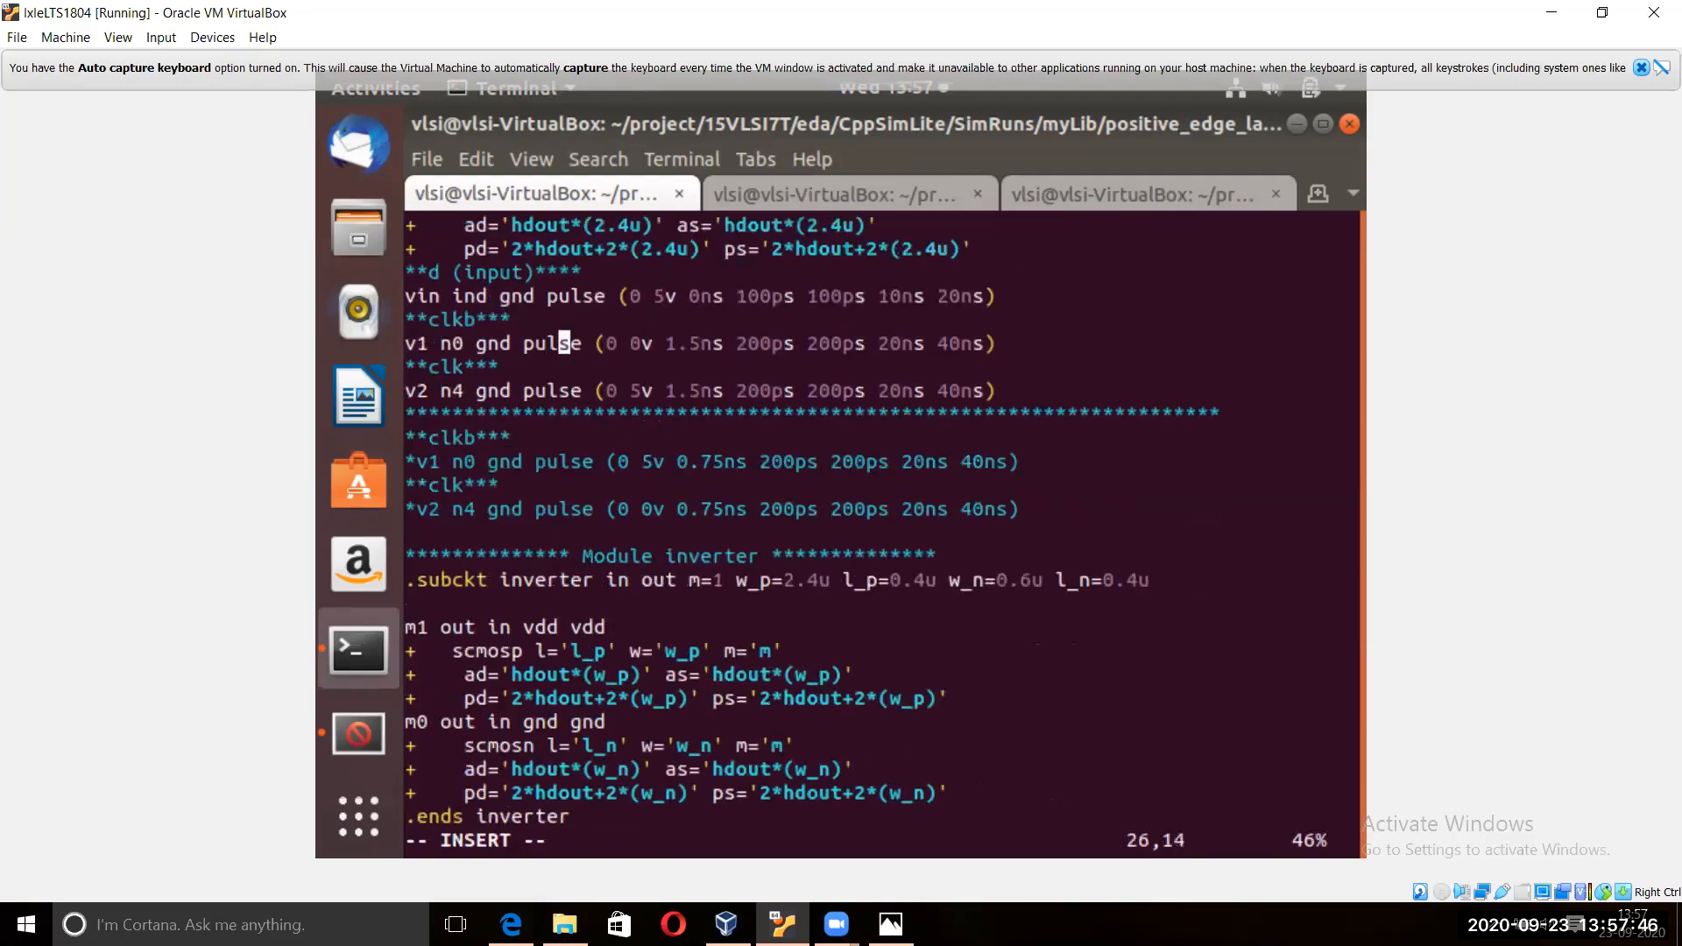
{"action": "key", "text": "Right"}
{"action": "key", "text": "Right"}
{"action": "key", "text": "BackSpace"}
{"action": "type", "text": "5"}
Step: Save the simrun.sp netlist and quit Vim
{"action": "key", "text": "Escape"}
{"action": "type", "text": ":wq"}
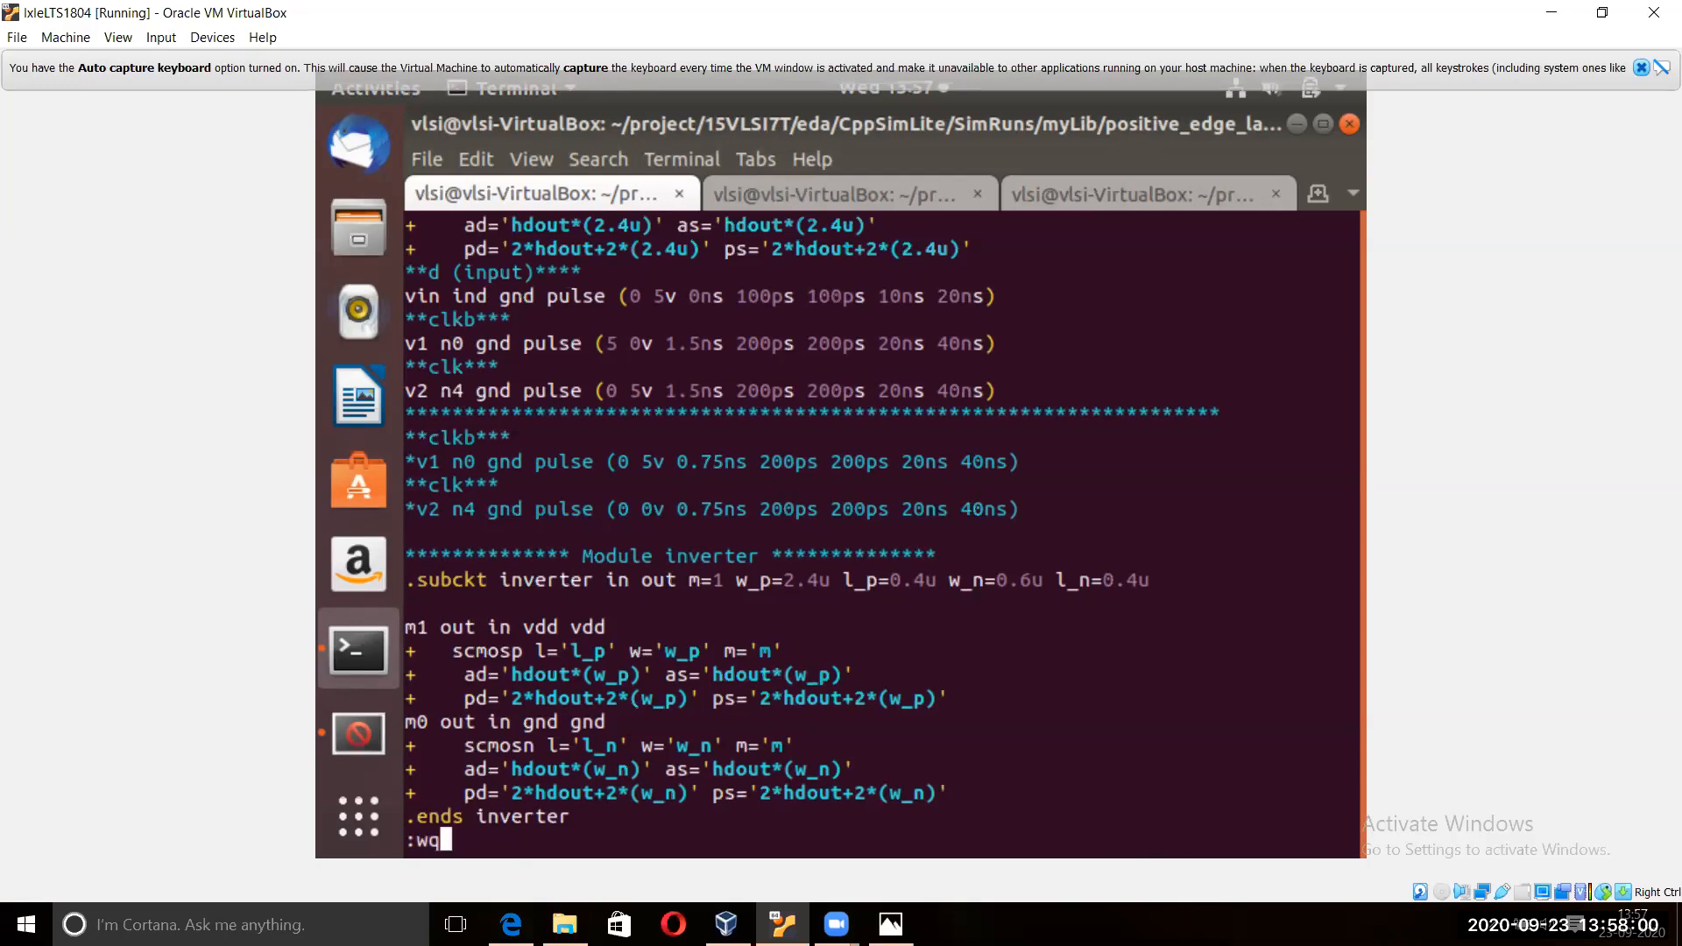
{"action": "key", "text": "Return"}
Step: Simulate the edited latch netlist by running ngspice simrun.sp
{"action": "key", "text": "Up"}
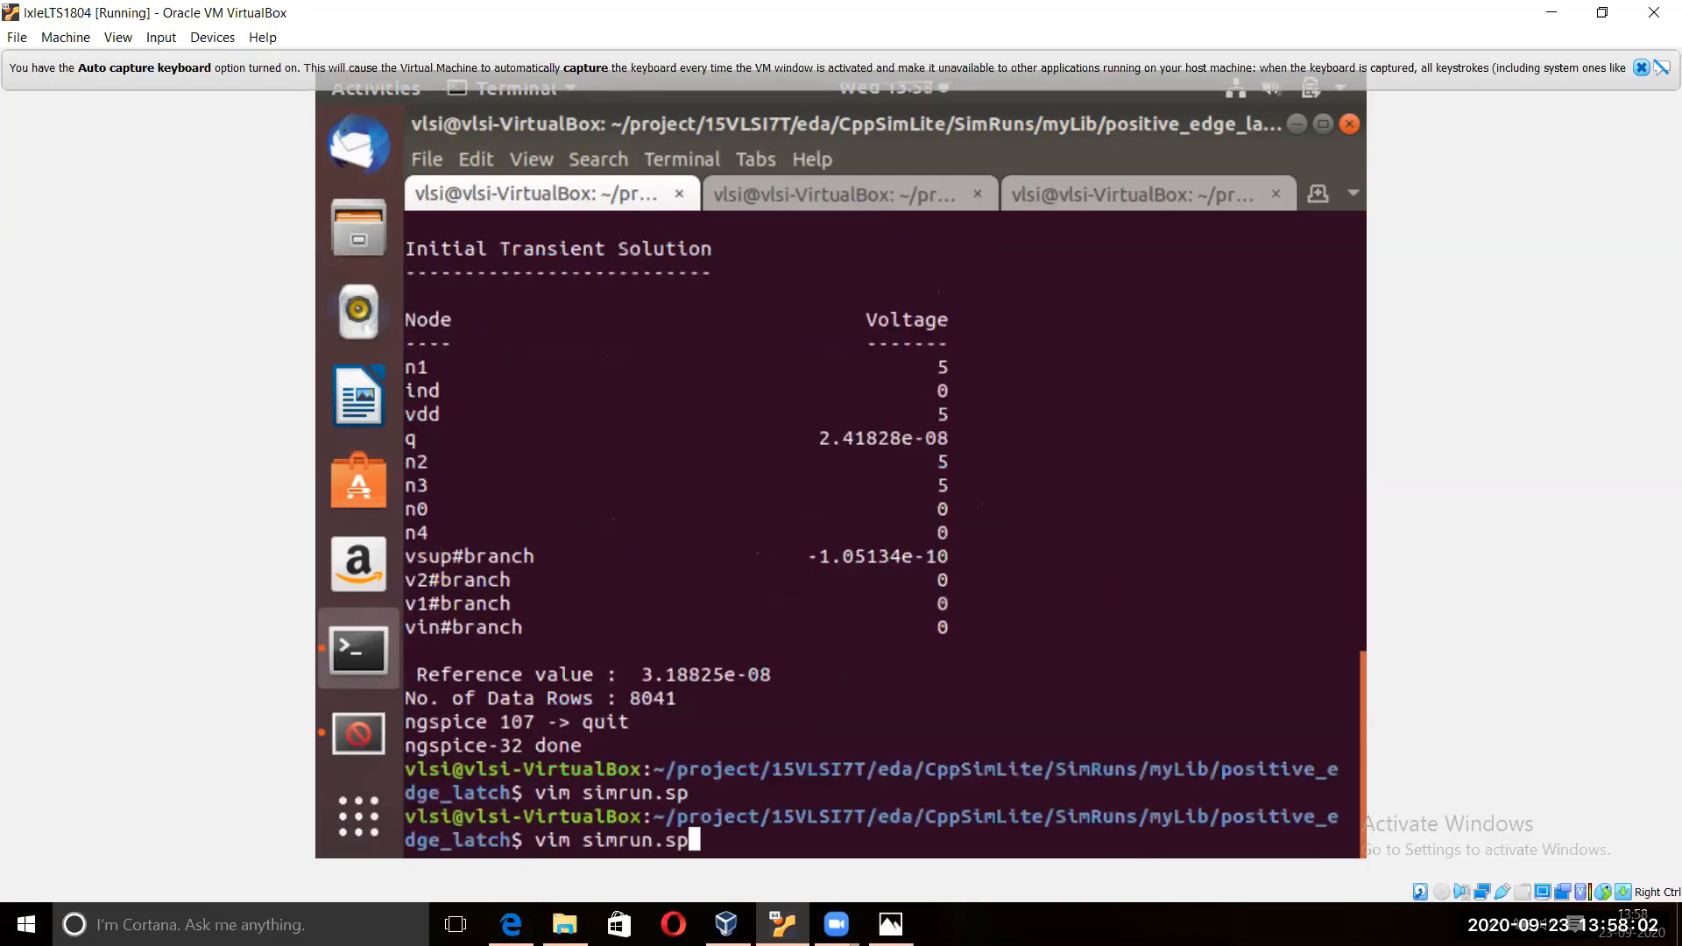
{"action": "key", "text": "Home"}
{"action": "key", "text": "Delete"}
{"action": "key", "text": "Delete"}
{"action": "key", "text": "Delete"}
{"action": "type", "text": "ngspice"}
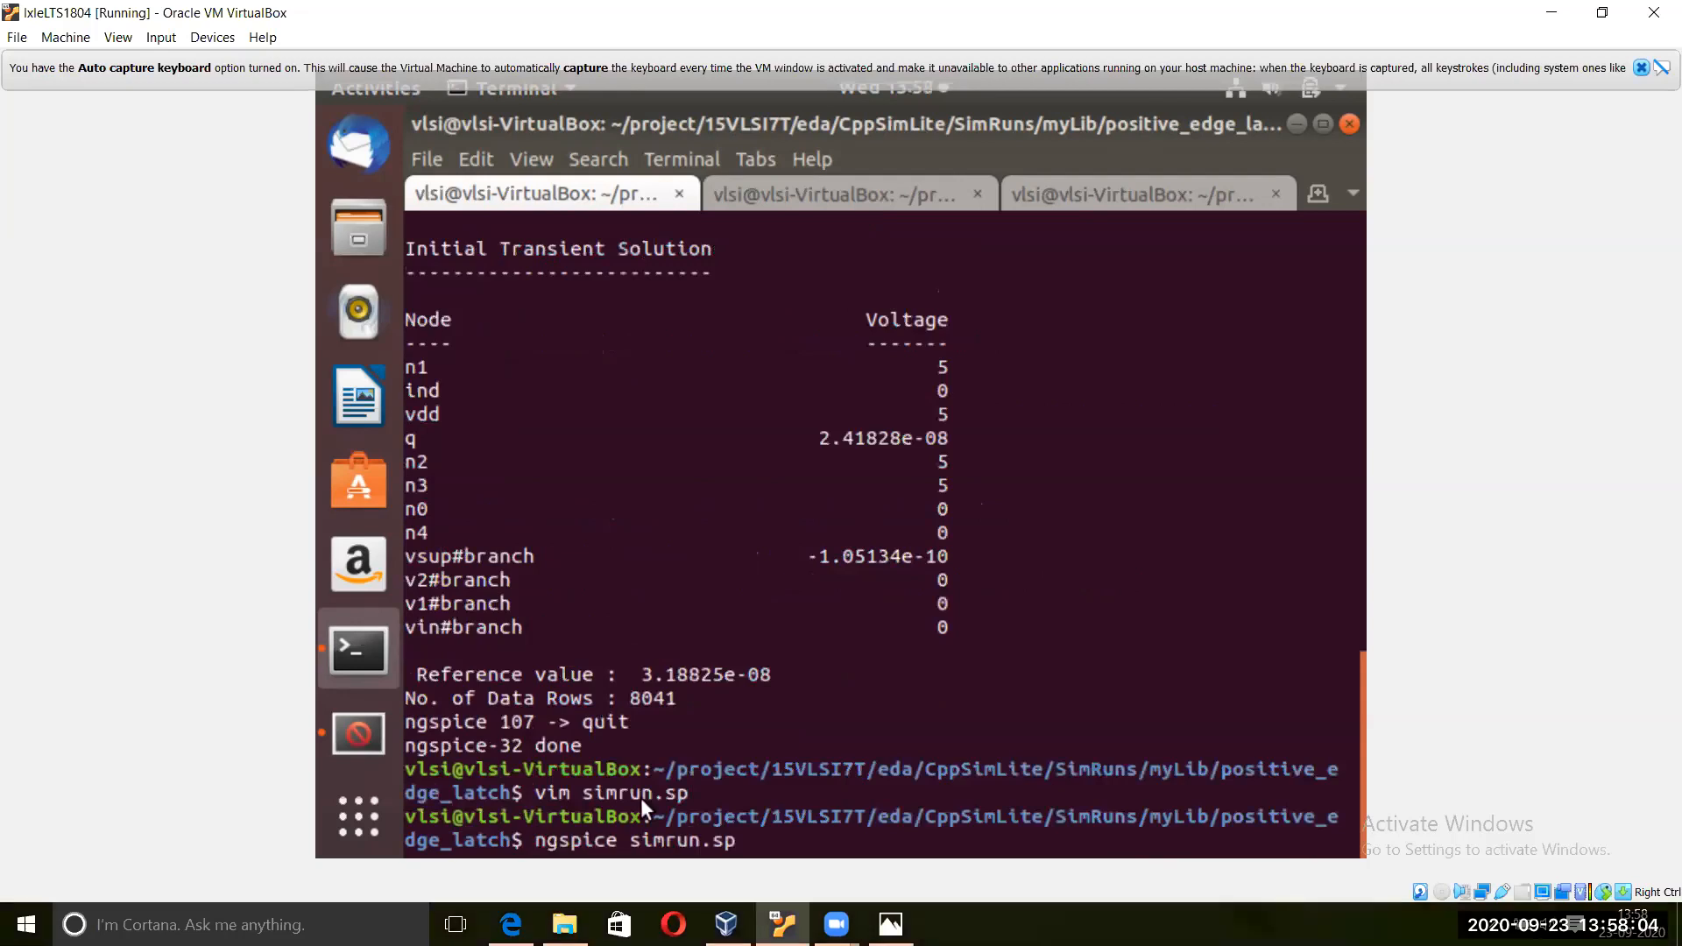
{"action": "key", "text": "Return"}
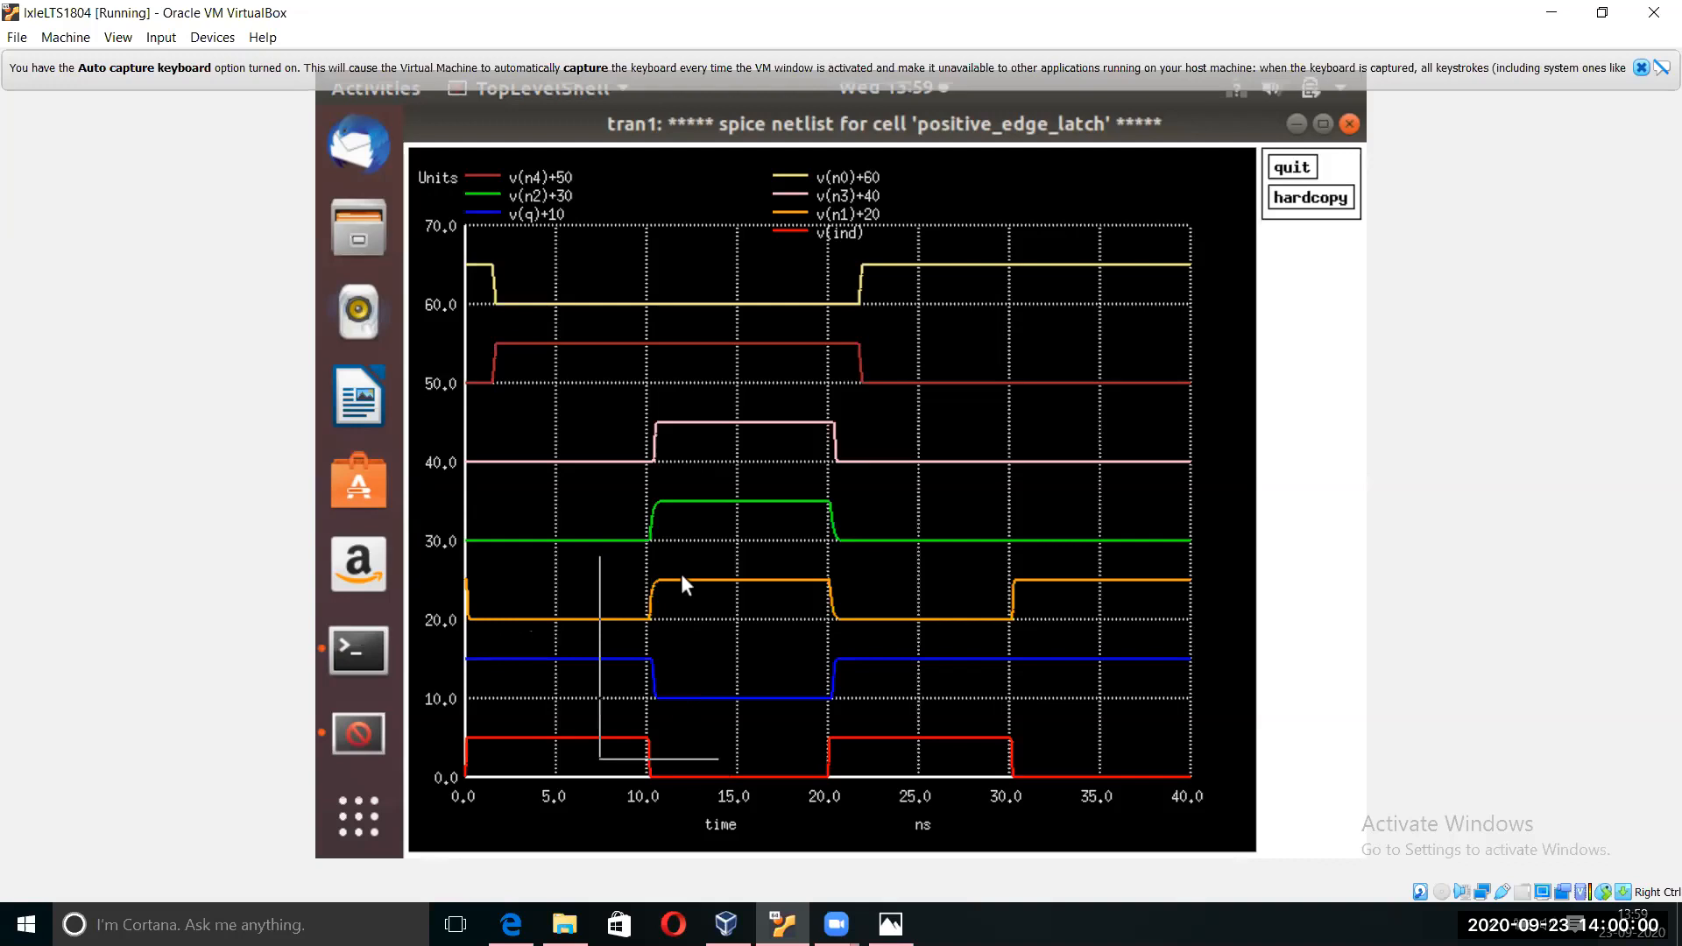
Step: Compare the clock, node and output waveforms with the positive_edge_latch schematic in SUE2, alternating between the plot and the schematic
{"action": "left_click_drag", "start_coordinate": [575, 562], "coordinate": [748, 736]}
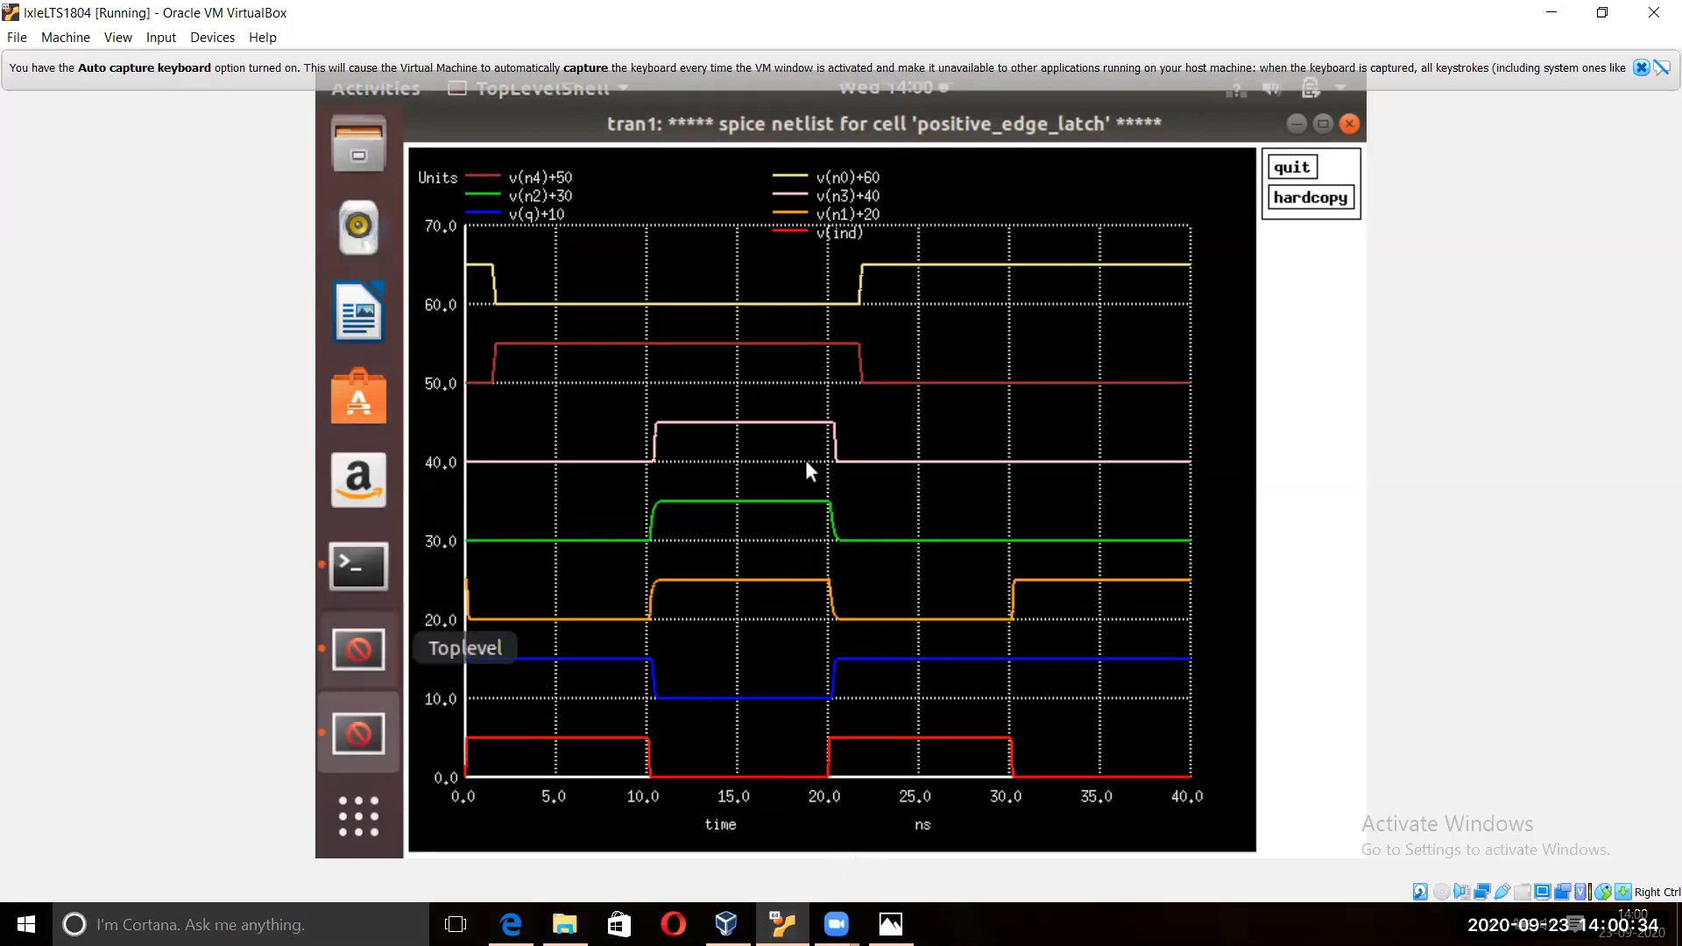
{"action": "key", "text": "alt+Tab"}
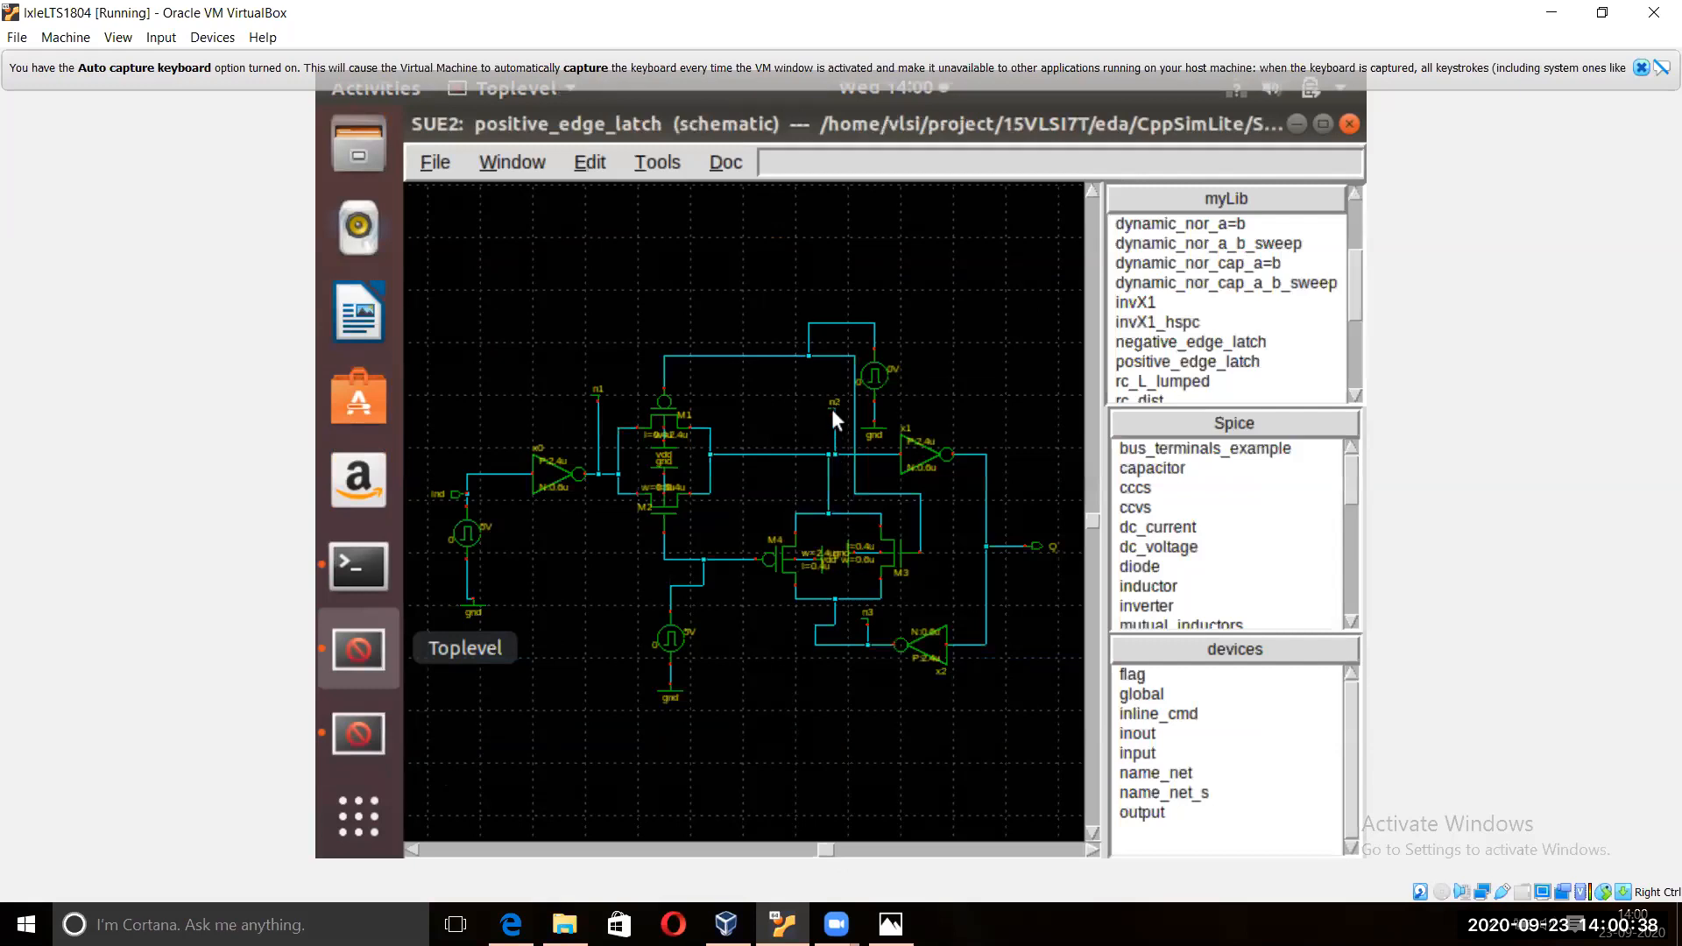
{"action": "left_click", "coordinate": [664, 638]}
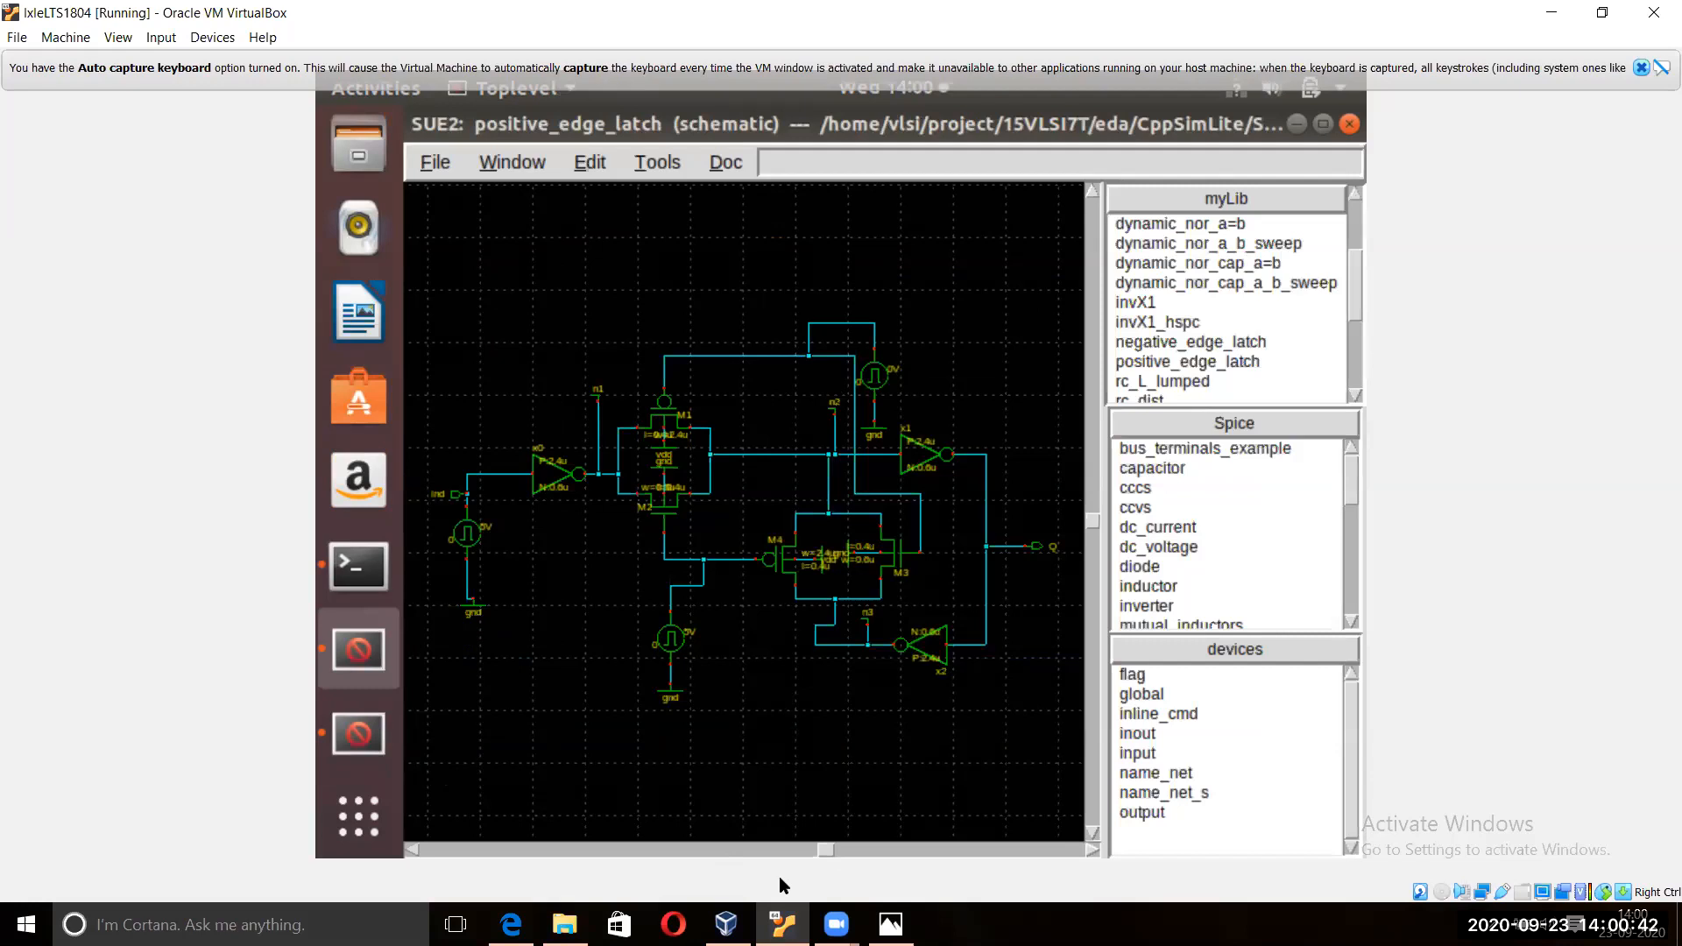
{"action": "left_click", "coordinate": [360, 720]}
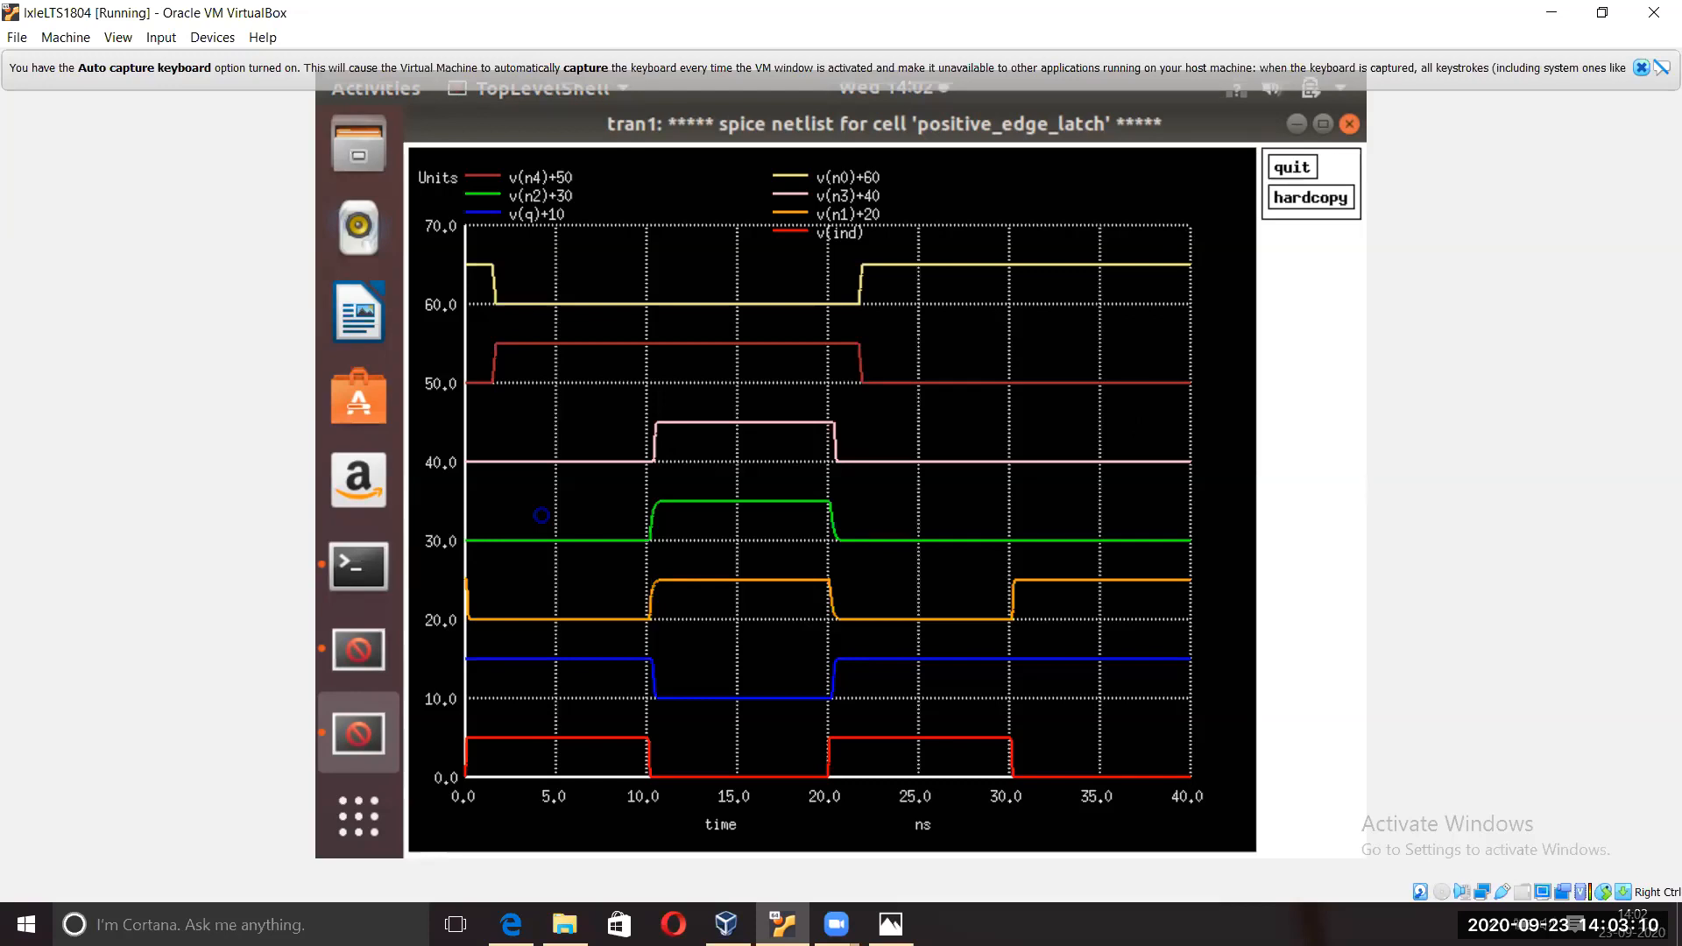
{"action": "left_click", "coordinate": [349, 652]}
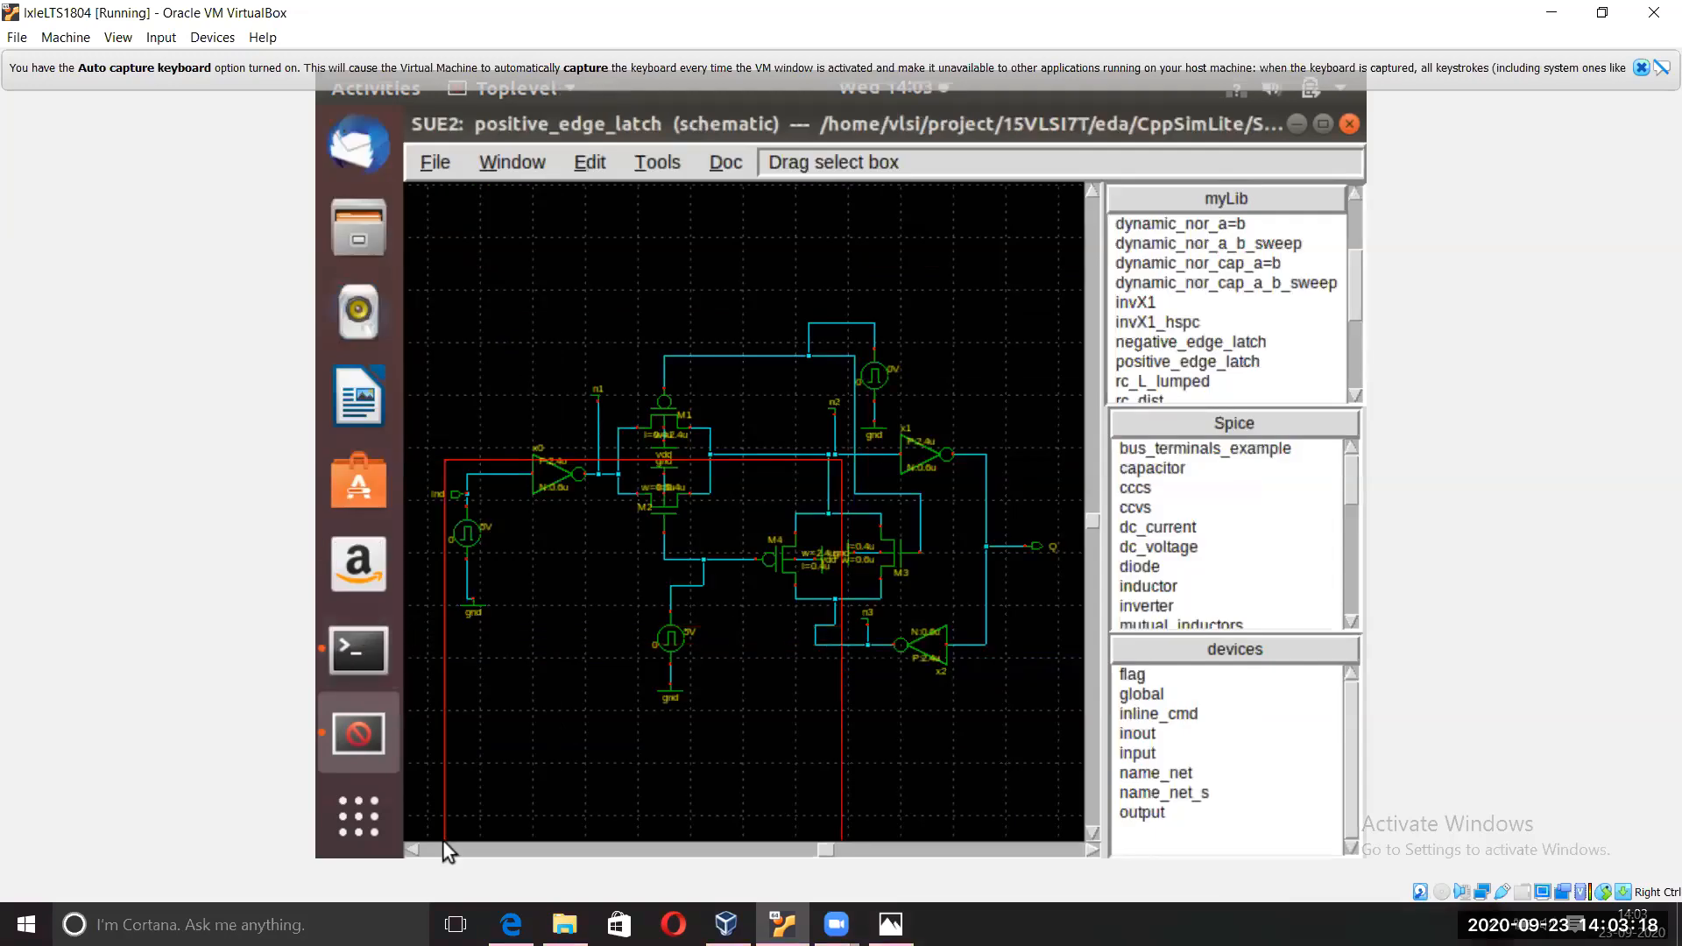
{"action": "left_click_drag", "start_coordinate": [443, 839], "coordinate": [529, 644]}
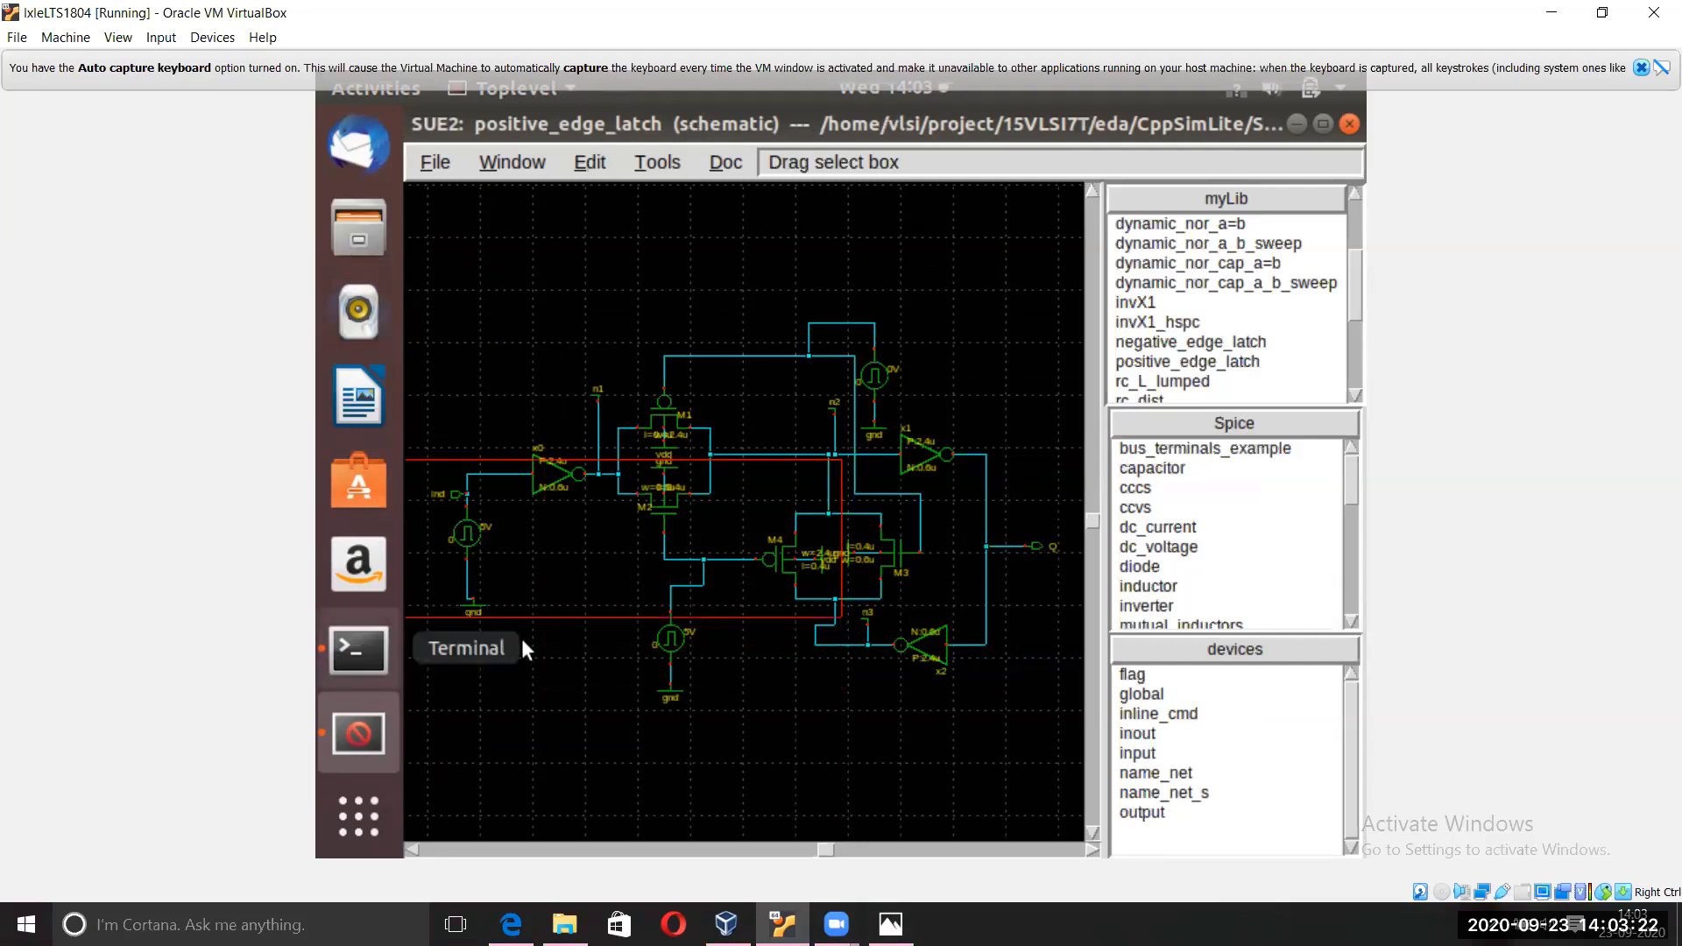